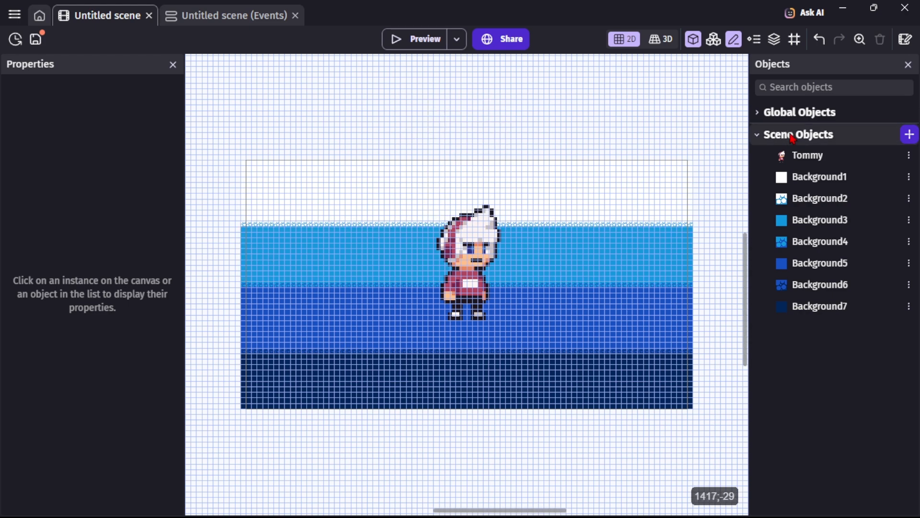
Create a new Bitmap Text object from scratch in the scene objects.
click(910, 135)
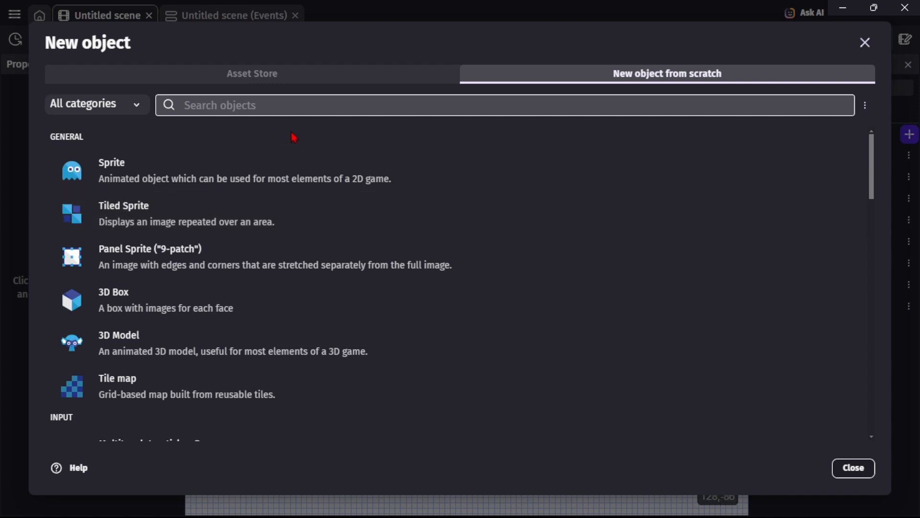
scroll(394, 339, down, 3)
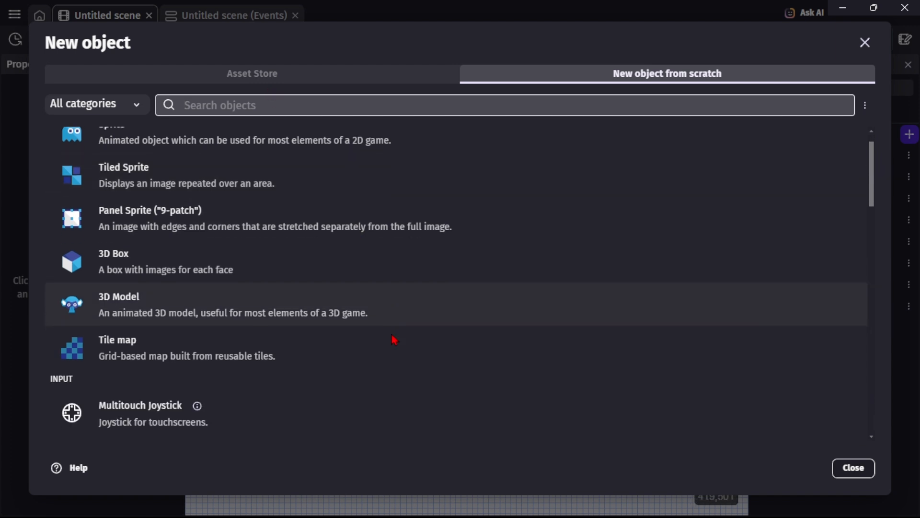
scroll(395, 339, down, 2)
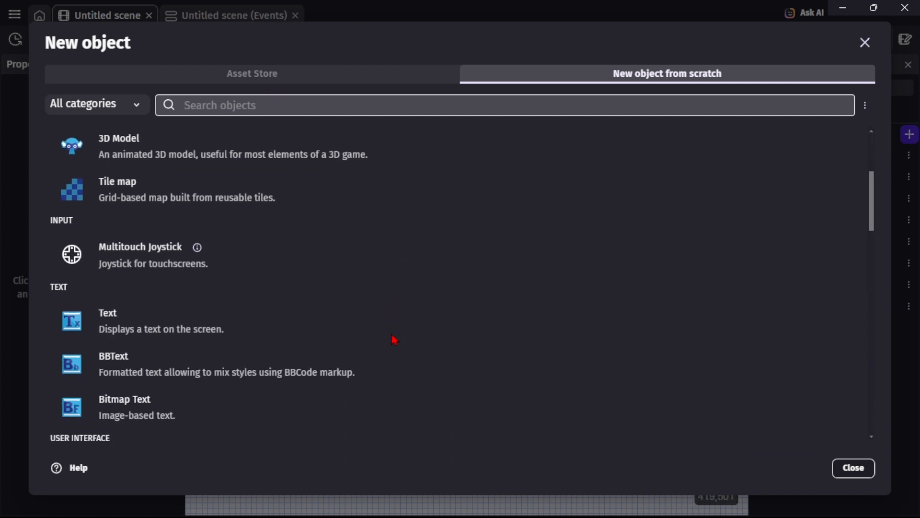
scroll(394, 339, down, 2)
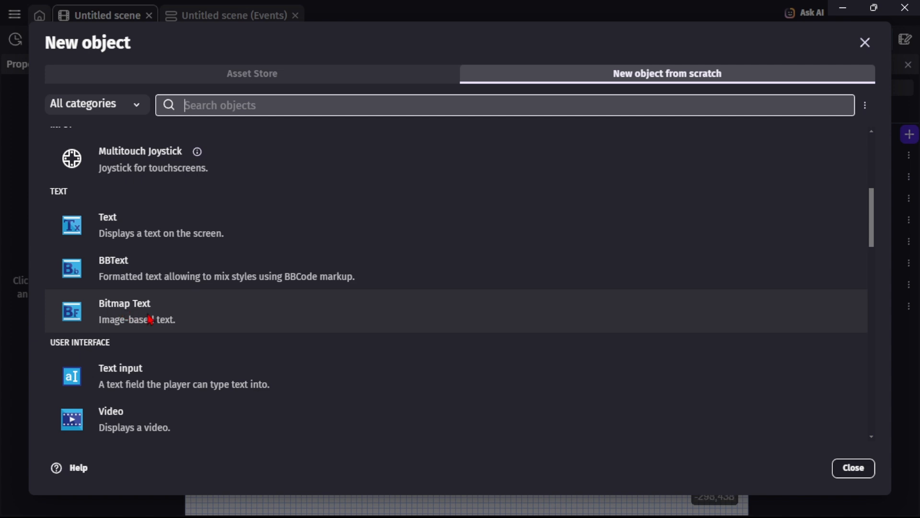
click(232, 321)
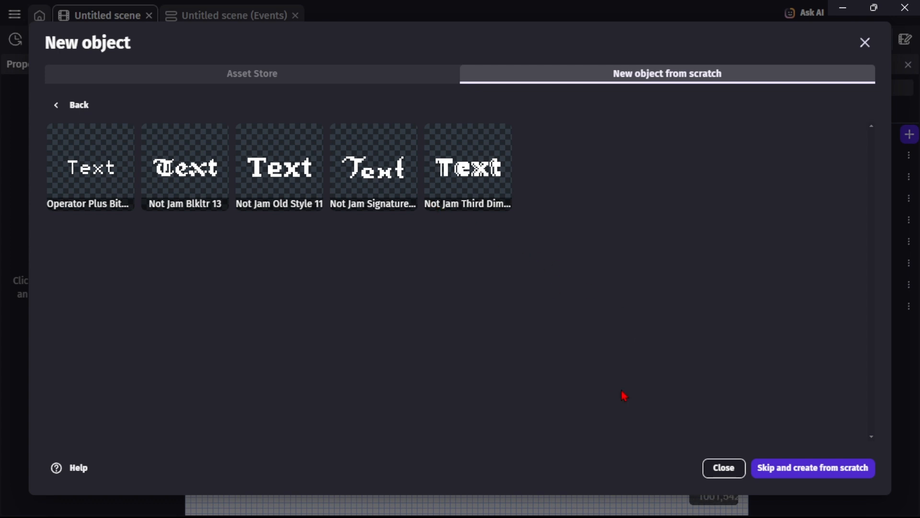
click(784, 474)
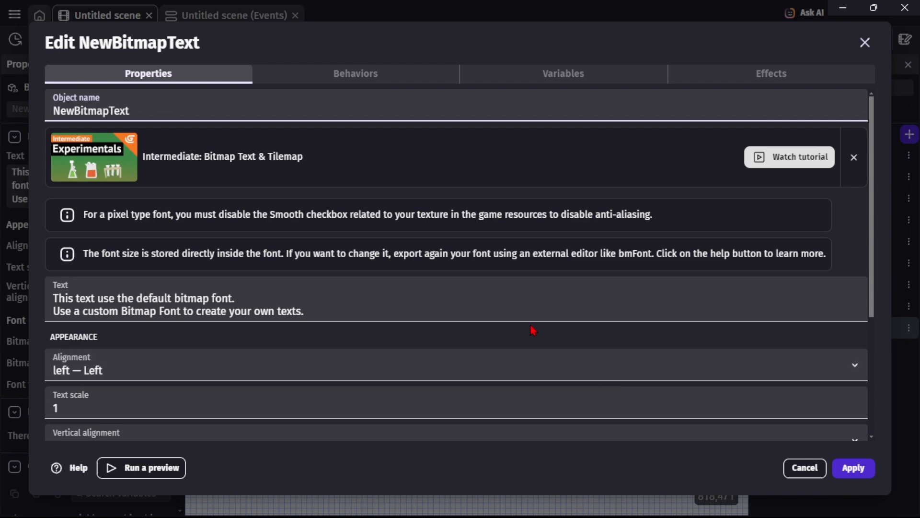
Load PixelOperator8-Bold.fnt from the device as the object's bitmap font.
scroll(532, 330, down, 4)
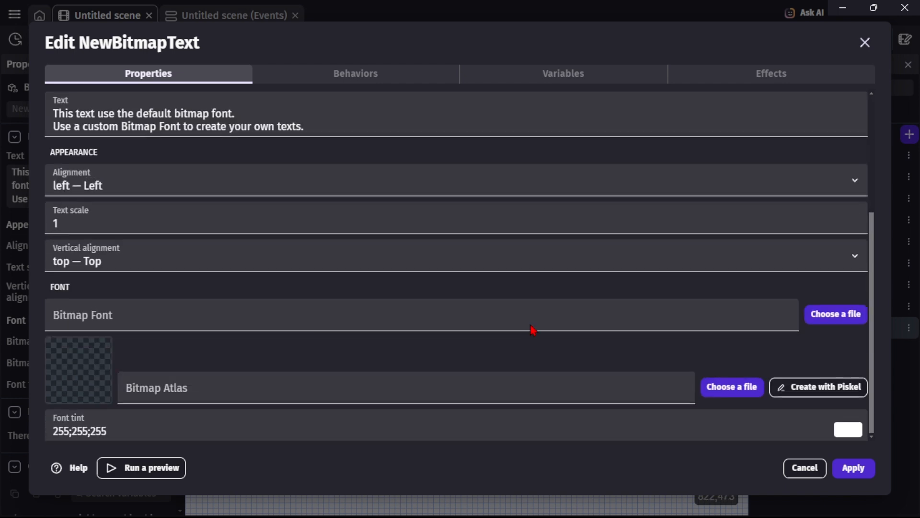
click(843, 319)
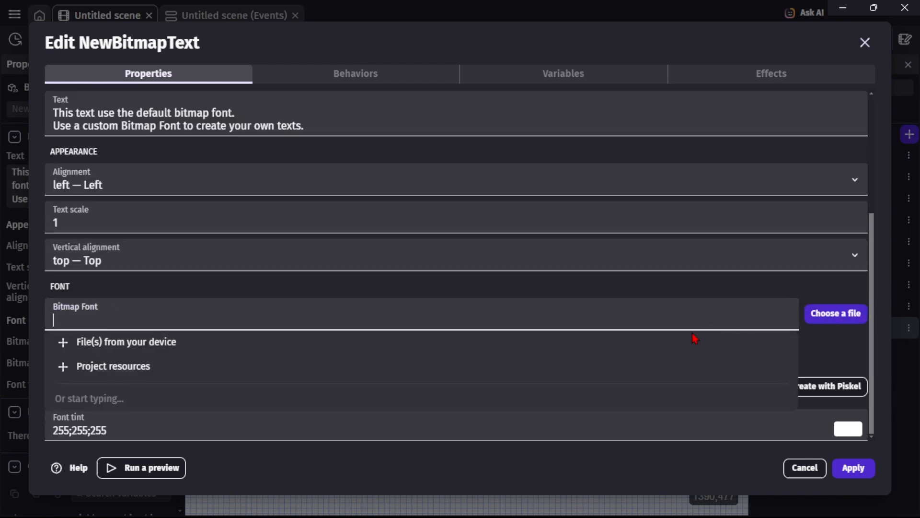
click(630, 348)
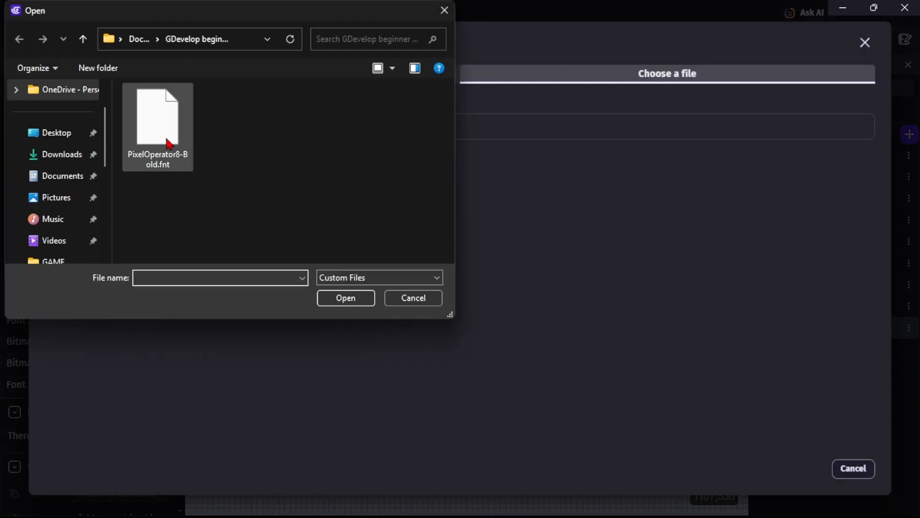
click(168, 140)
click(349, 298)
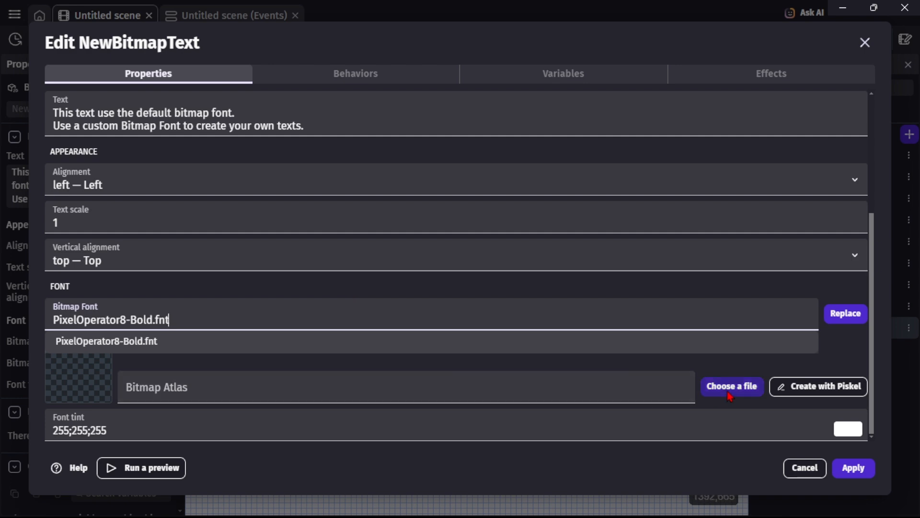
Load PixelOperator8-Bold.png from the device as the bitmap atlas and apply the object settings.
click(729, 396)
click(637, 415)
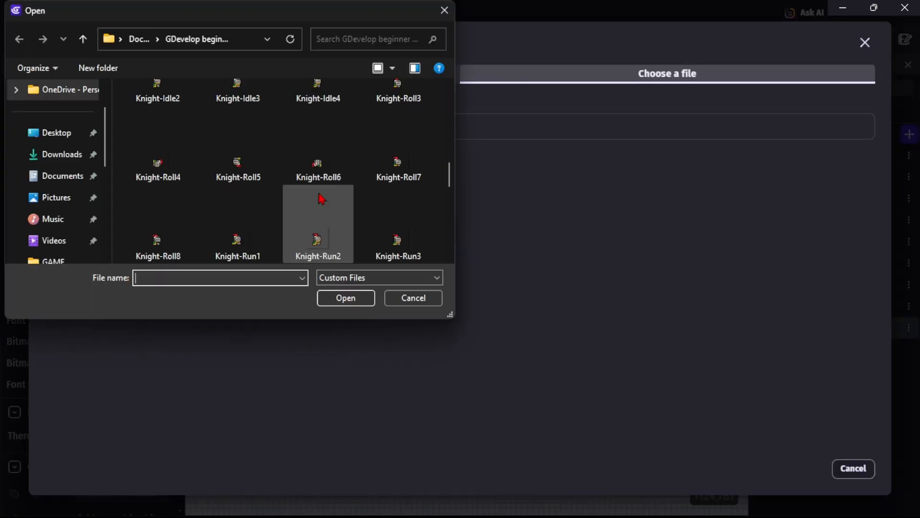
scroll(320, 199, down, 5)
scroll(321, 192, up, 3)
click(236, 185)
click(343, 298)
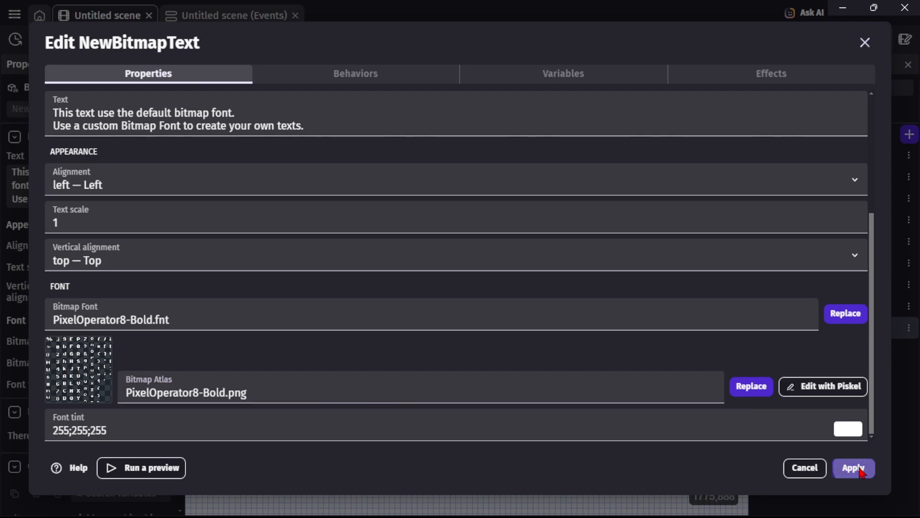
click(858, 468)
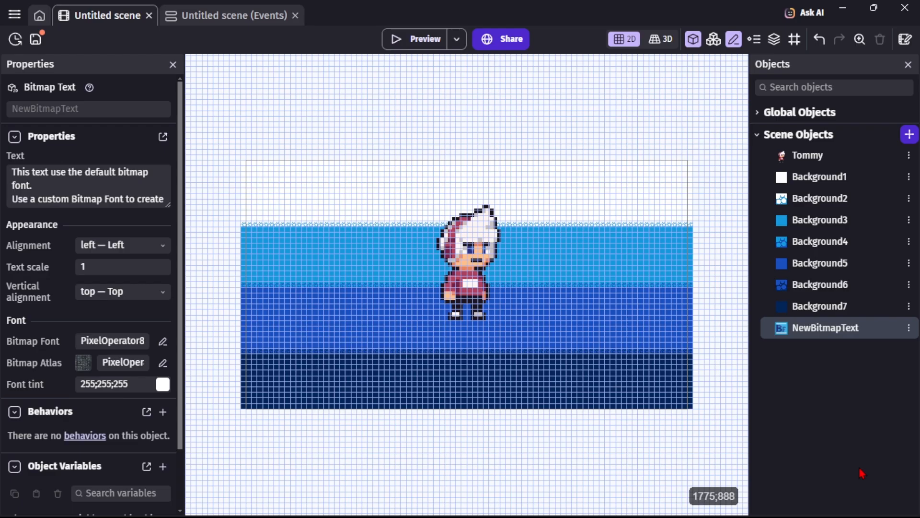
Rename the bitmap text object to GAME_NAME_.
double_click(844, 328)
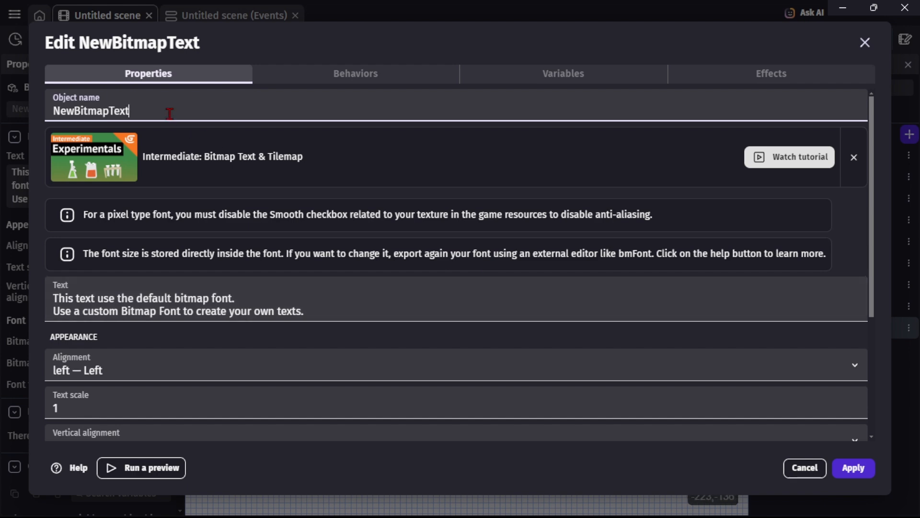
key(BackSpace)
key(BackSpace)
key(BackSpace)
key(BackSpace)
key(BackSpace)
key(BackSpace)
key(BackSpace)
key(BackSpace)
key(BackSpace)
key(BackSpace)
key(BackSpace)
key(BackSpace)
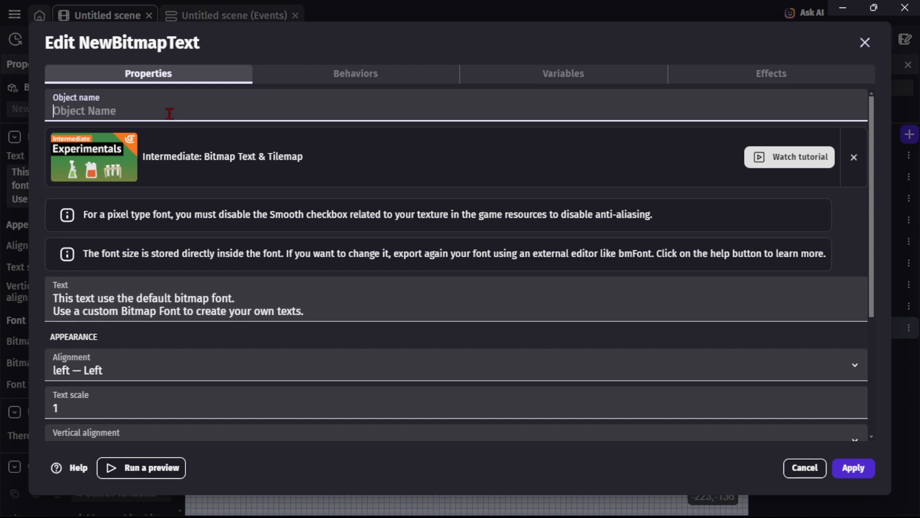
text(G)
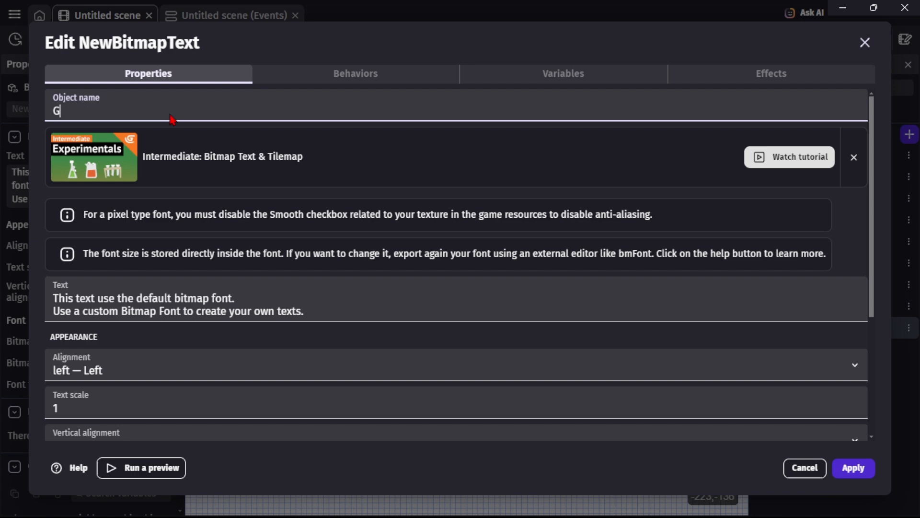
text(AME NAME)
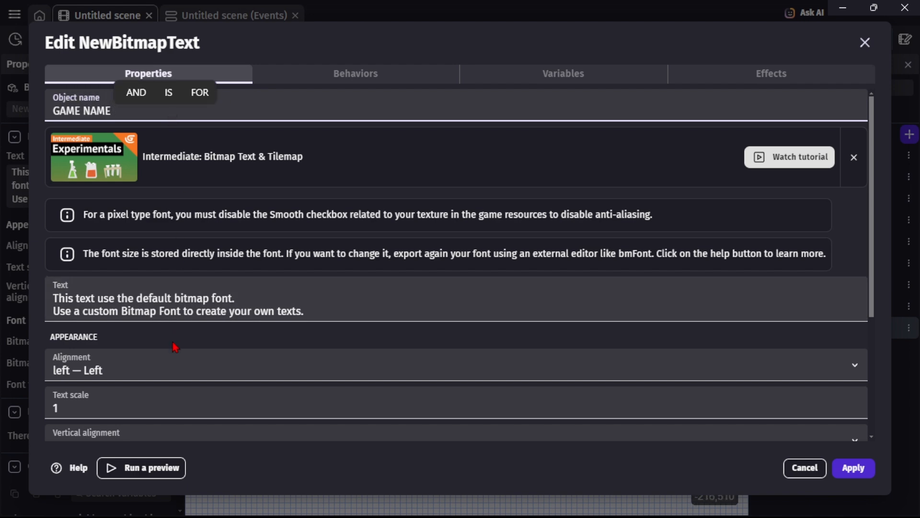
Replace the object's default text with TOMMY RUN.
click(331, 309)
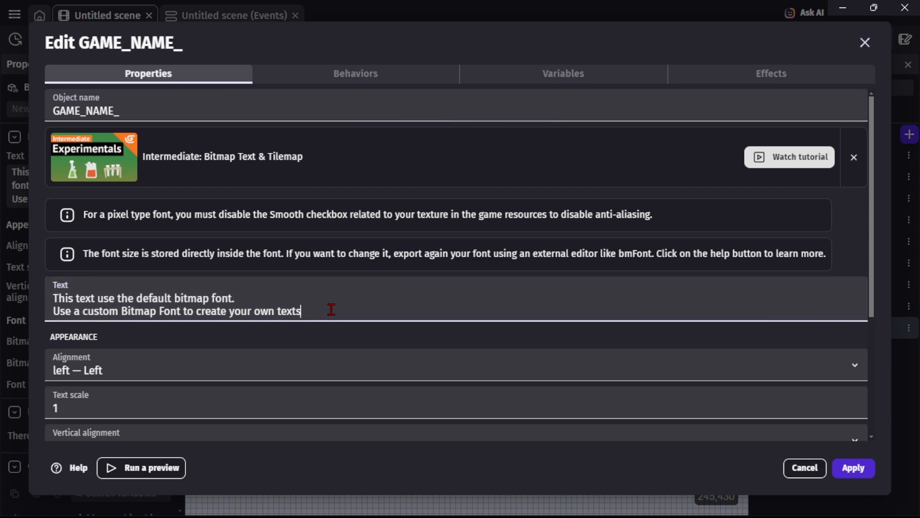
key(BackSpace)
key(BackSpace)
key(BackSpace)
key(BackSpace)
key(BackSpace)
key(BackSpace)
key(BackSpace)
key(BackSpace)
key(BackSpace)
key(BackSpace)
key(BackSpace)
key(BackSpace)
key(BackSpace)
key(BackSpace)
key(BackSpace)
key(BackSpace)
key(BackSpace)
key(BackSpace)
key(BackSpace)
key(BackSpace)
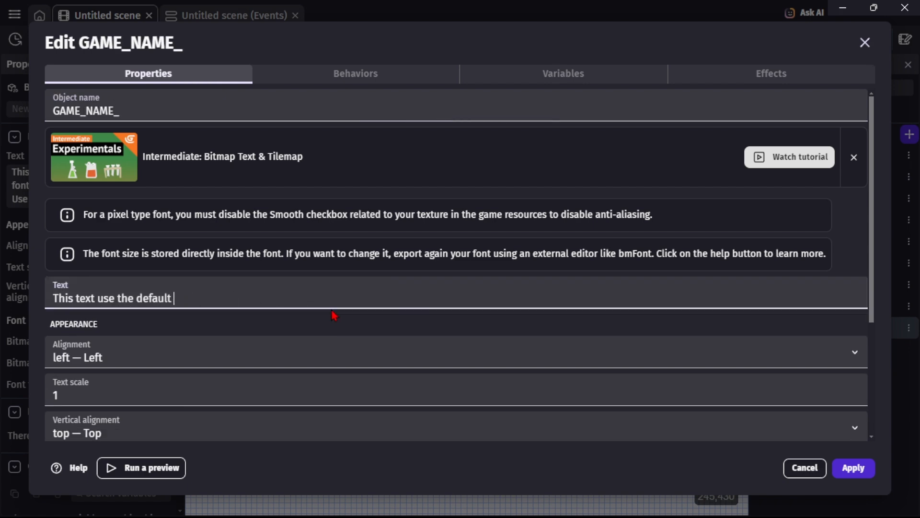
key(BackSpace)
key(BackSpace)
key(BackSpace)
key(BackSpace)
key(BackSpace)
key(BackSpace)
key(BackSpace)
key(BackSpace)
key(BackSpace)
key(BackSpace)
key(BackSpace)
key(BackSpace)
key(BackSpace)
key(BackSpace)
key(BackSpace)
key(BackSpace)
key(BackSpace)
key(BackSpace)
key(BackSpace)
key(BackSpace)
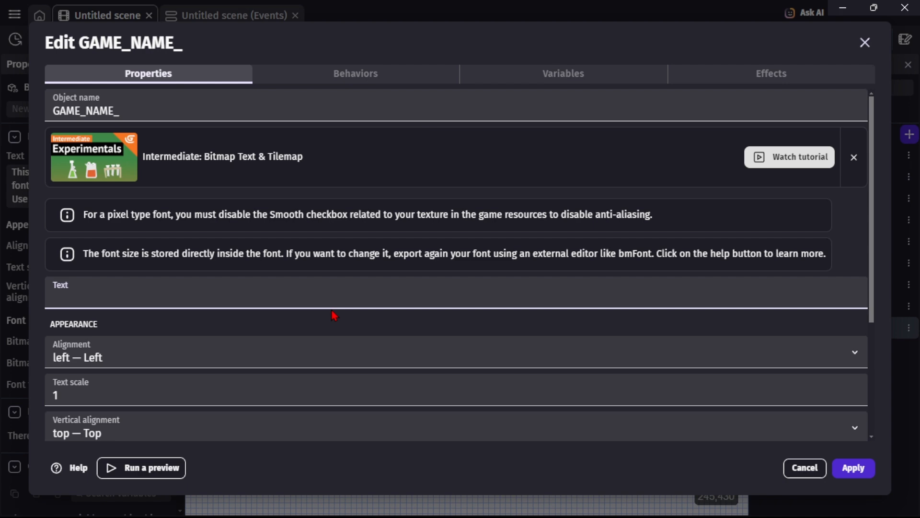
text(TOMMY RUN)
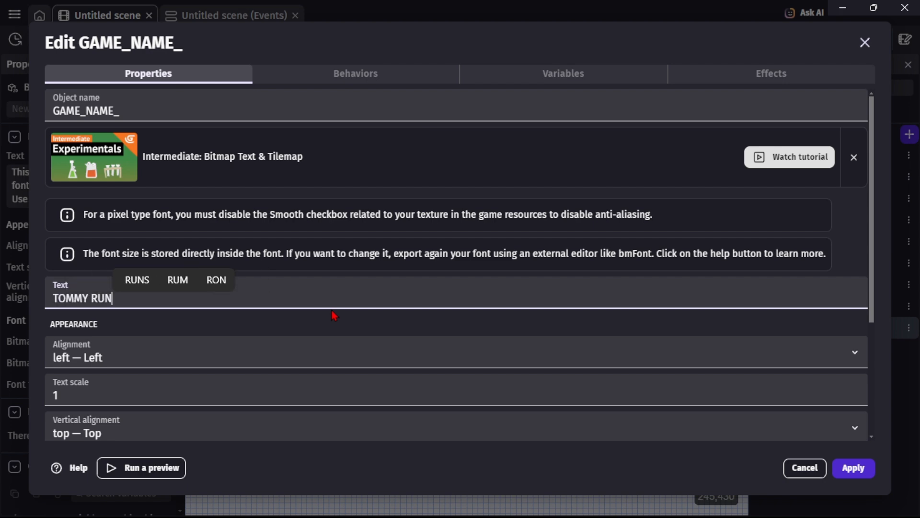
Set the text scale to 4 and apply the object changes.
click(235, 391)
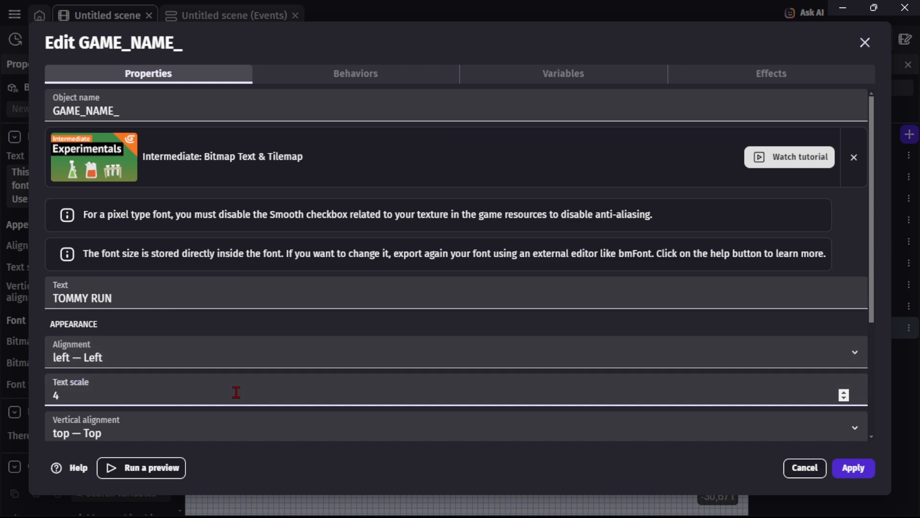
key(BackSpace)
text(-13)
key(BackSpace)
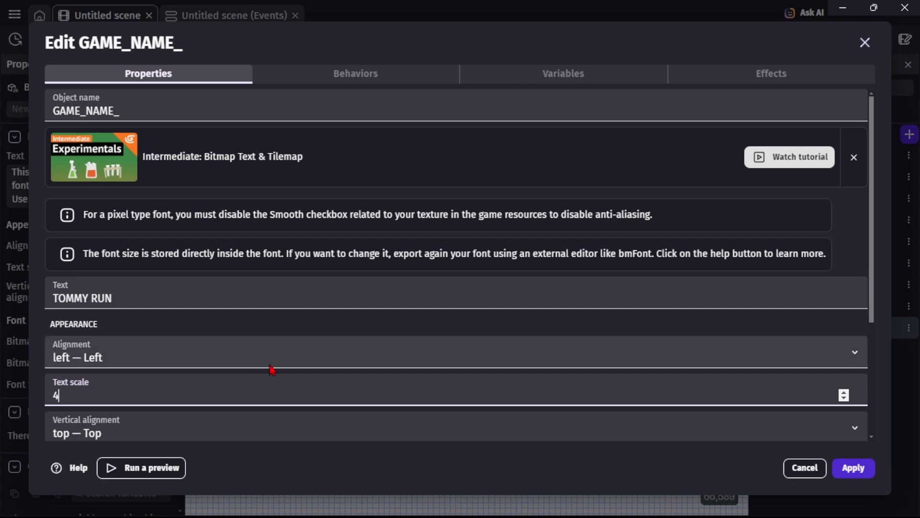
scroll(274, 370, down, 3)
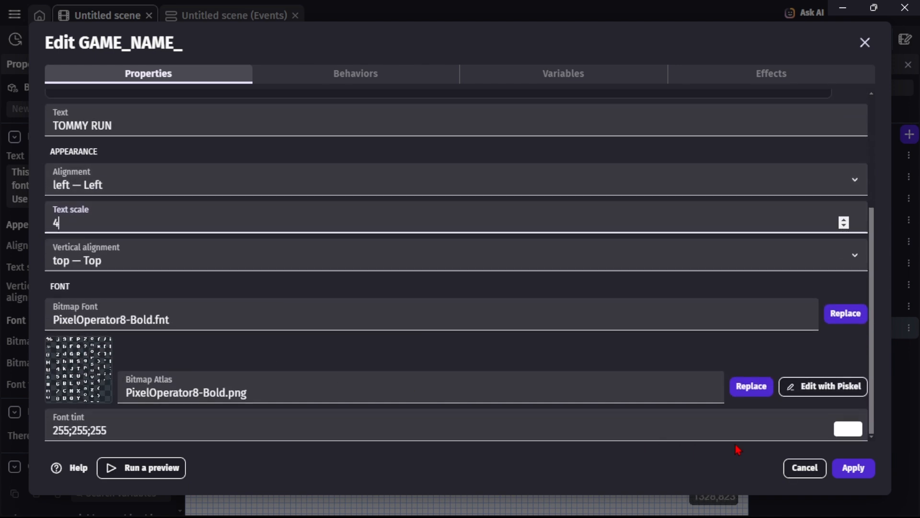
click(847, 469)
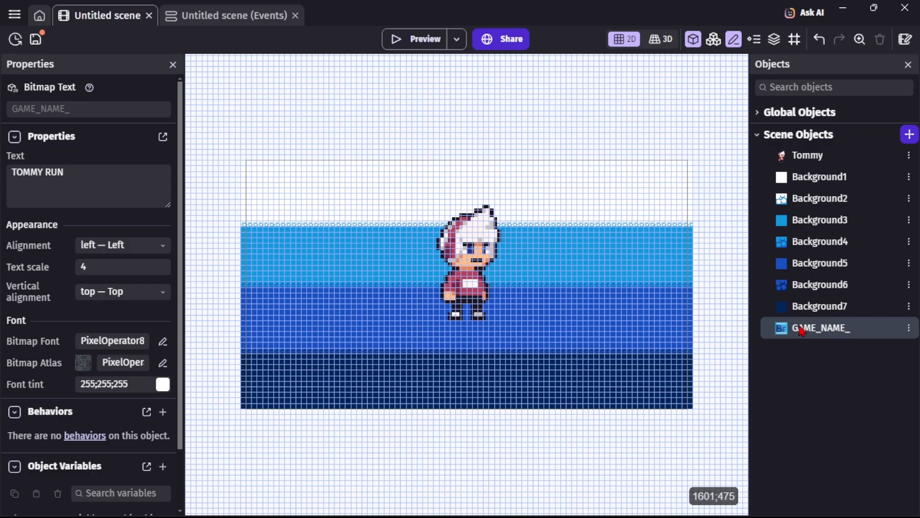
Place a GAME_NAME_ instance near the top of the scene above Tommy.
drag(801, 330, 384, 179)
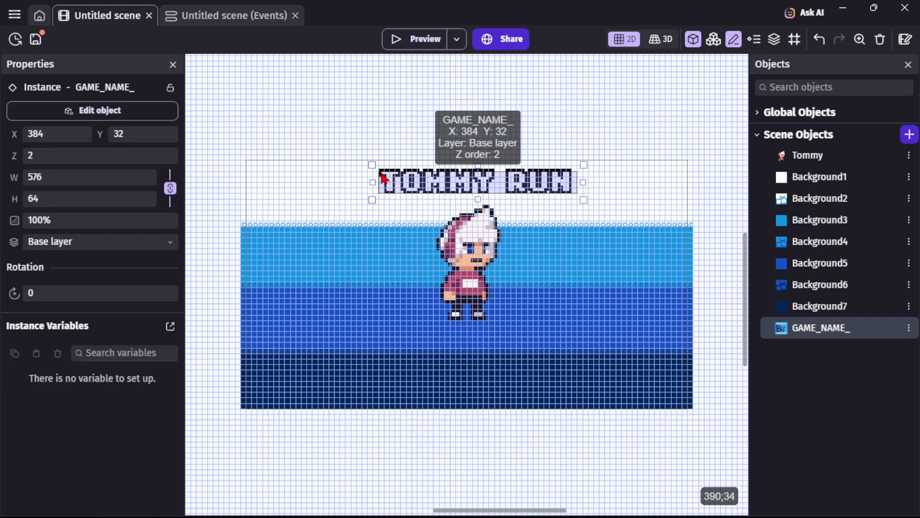
Set the title's text scale to 6 and apply.
double_click(415, 188)
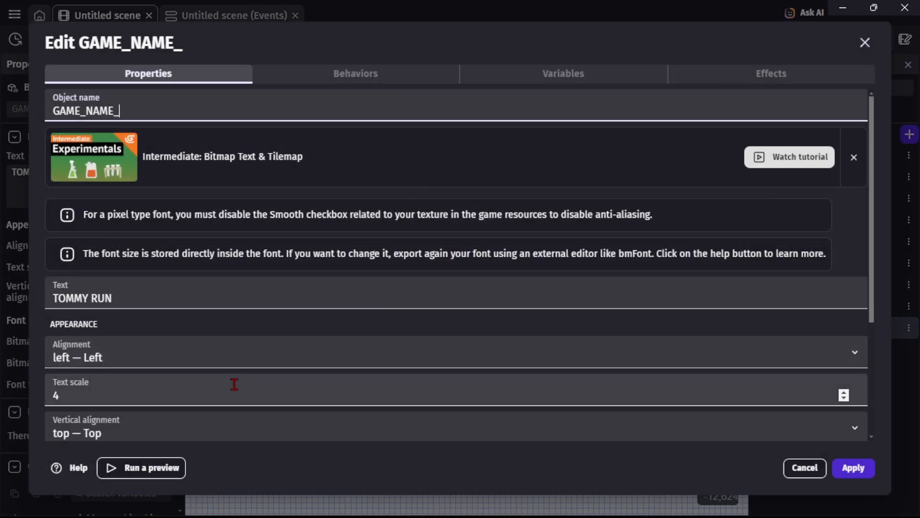
click(226, 397)
text(6)
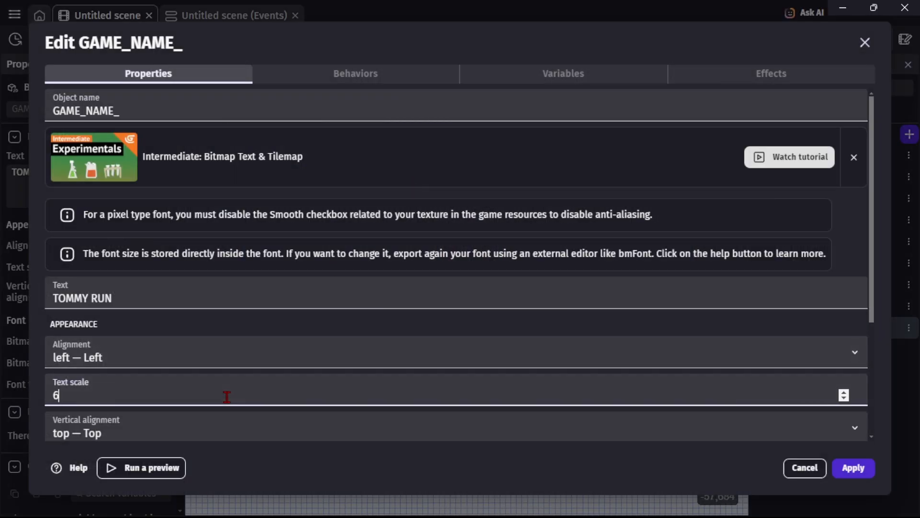
click(853, 466)
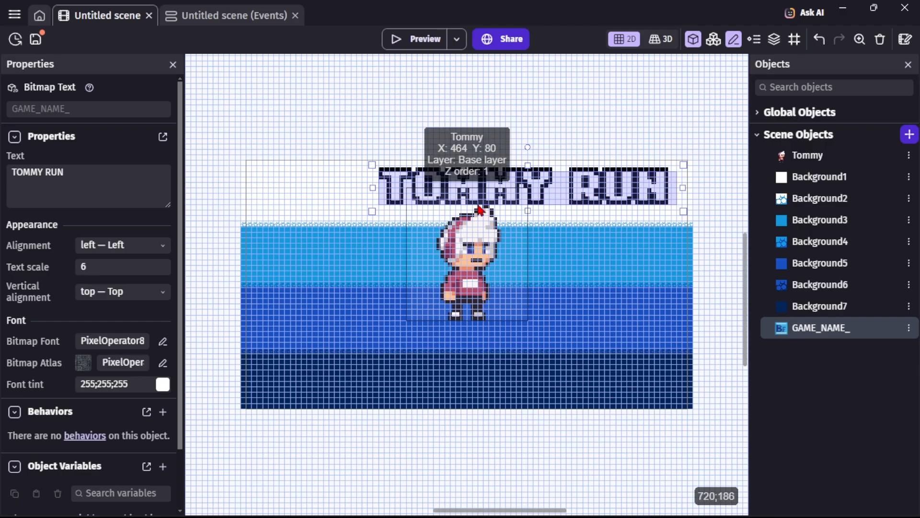
Move the title left to about X 224, Y 32 and set its text scale to 5.
drag(464, 198, 413, 198)
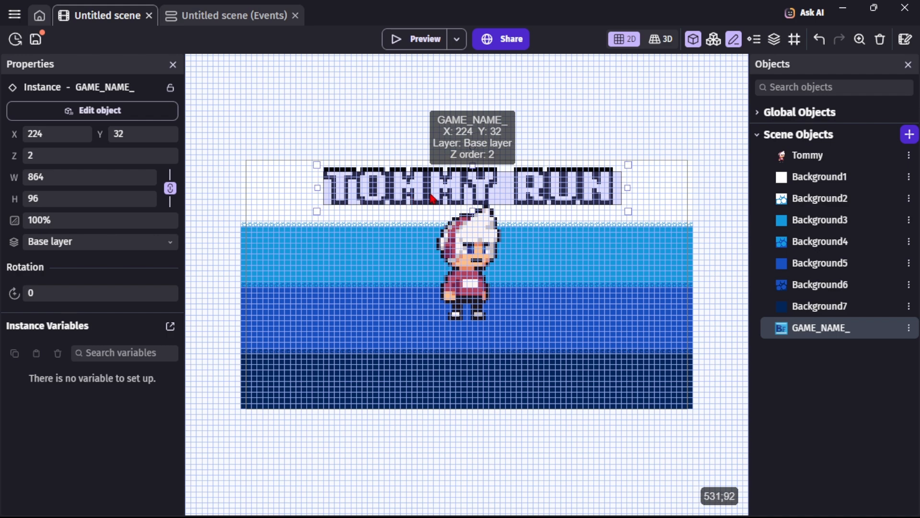
double_click(433, 197)
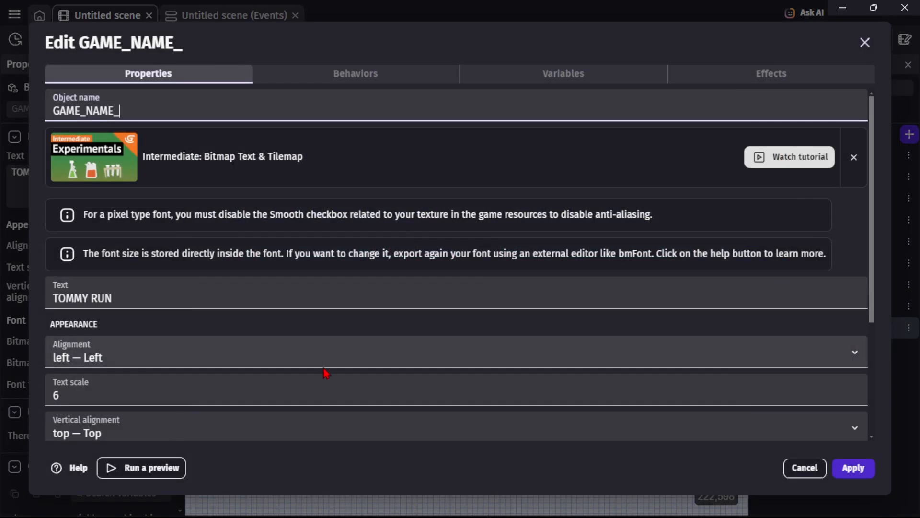
click(299, 384)
text(5)
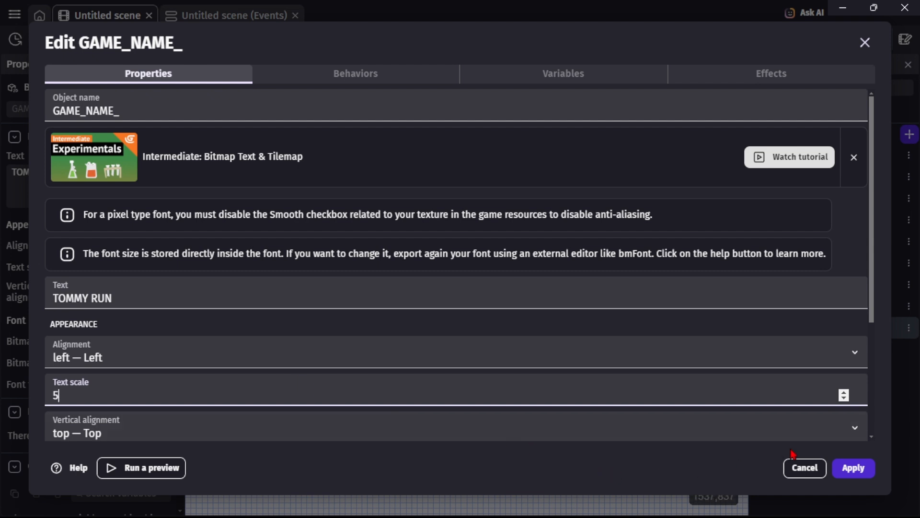
click(837, 472)
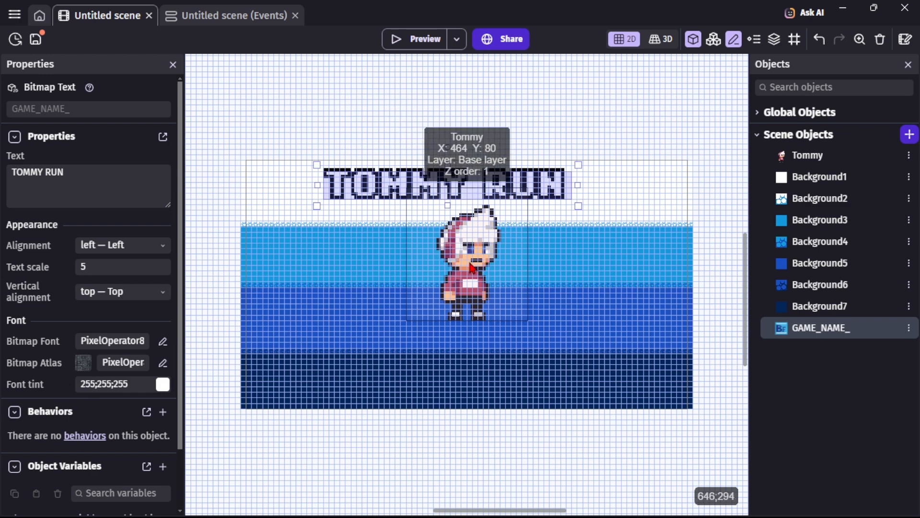
click(478, 213)
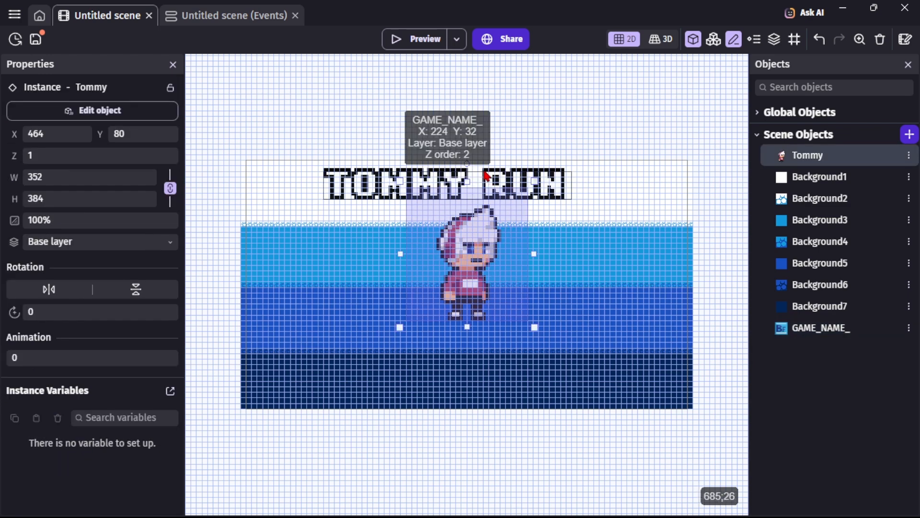
click(560, 191)
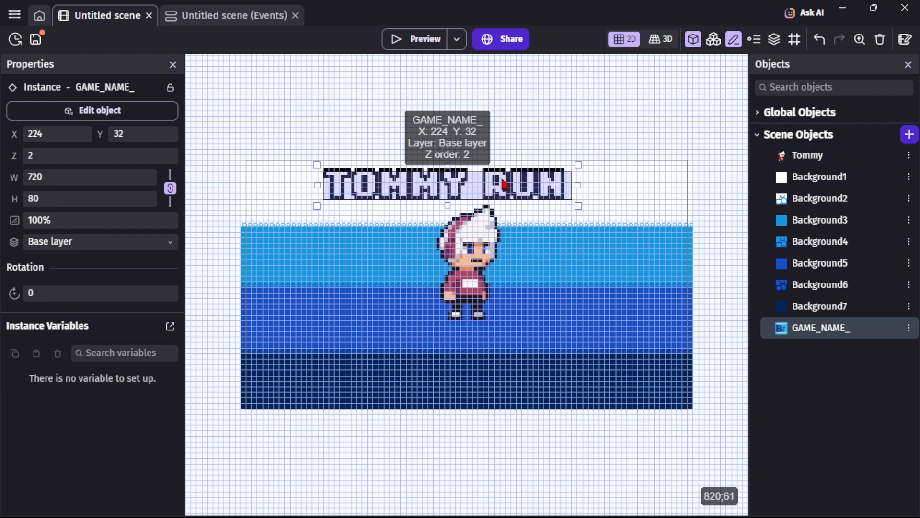
Move the title to about X 288 and narrow its width to about 704.
drag(445, 183, 474, 183)
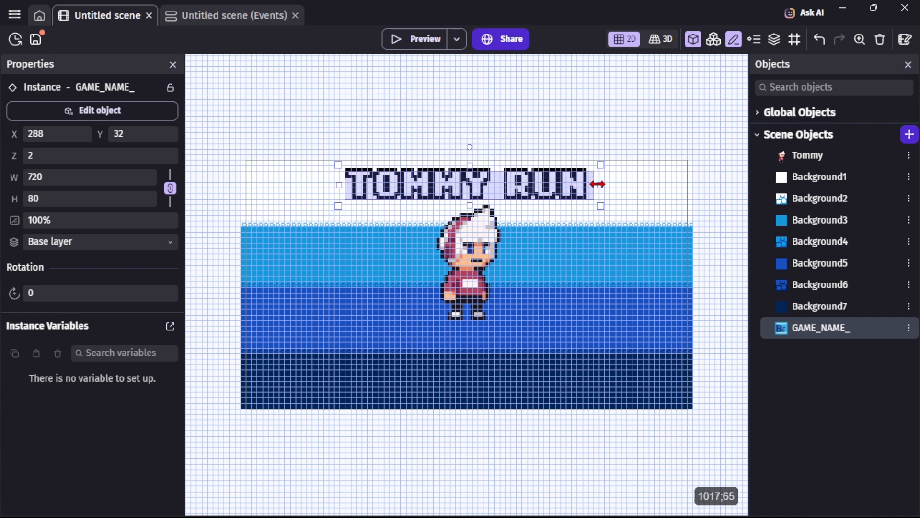
drag(593, 184, 589, 184)
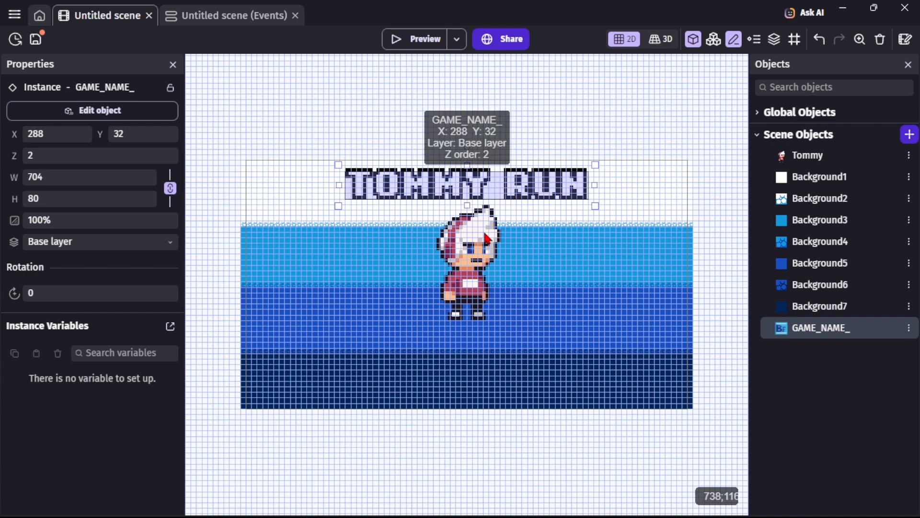
click(468, 256)
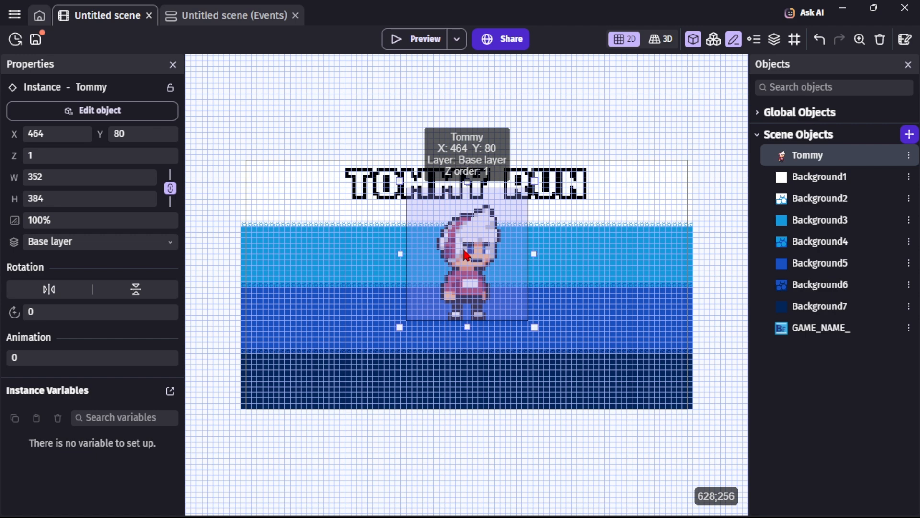
click(483, 178)
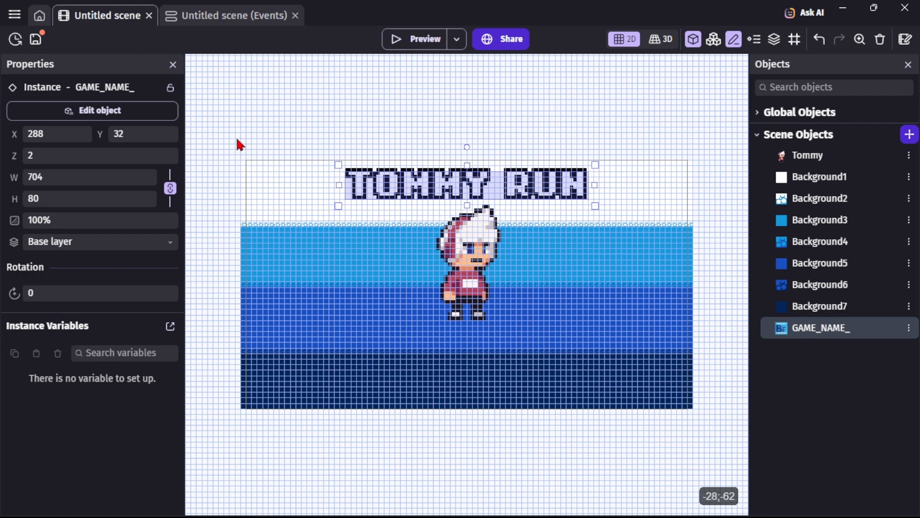
Select the background strips and trim their left and right edges to align with the scene at X 0.
drag(236, 139, 261, 449)
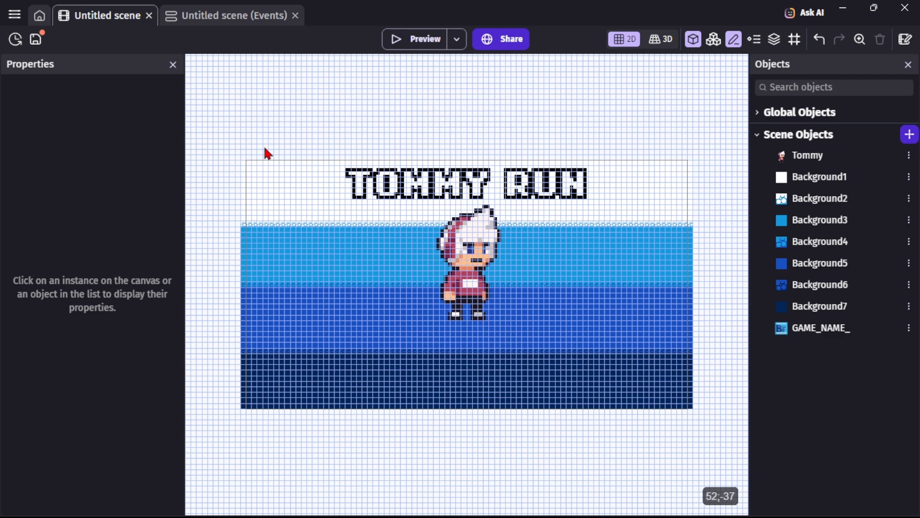
click(279, 213)
shift+click(281, 273)
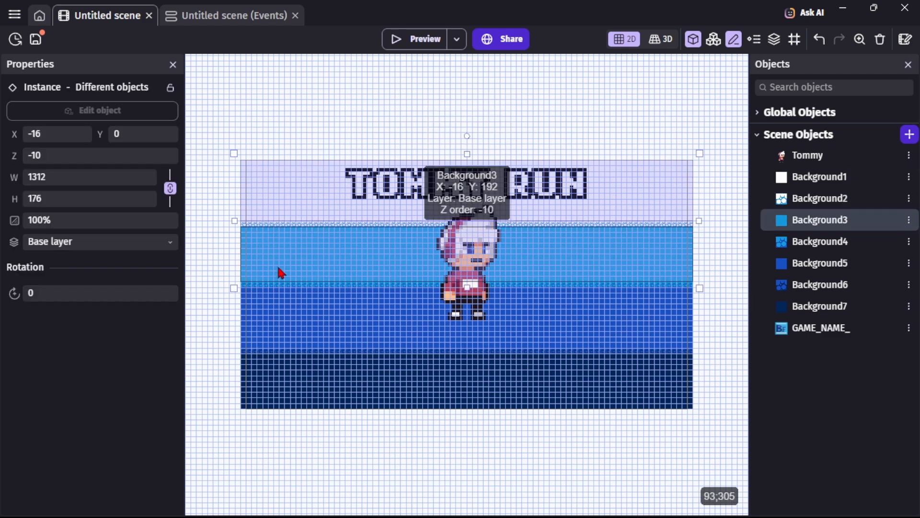
shift+click(286, 318)
shift+click(286, 324)
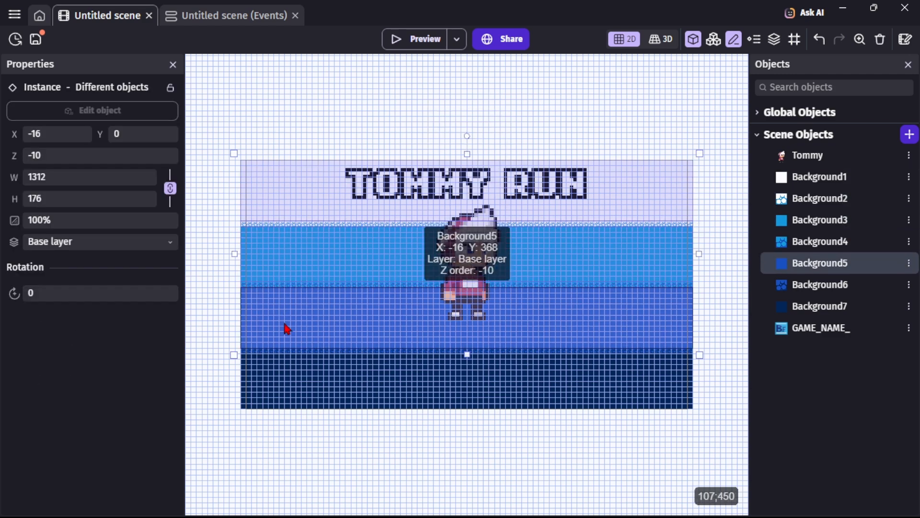
shift+click(289, 355)
shift+click(289, 372)
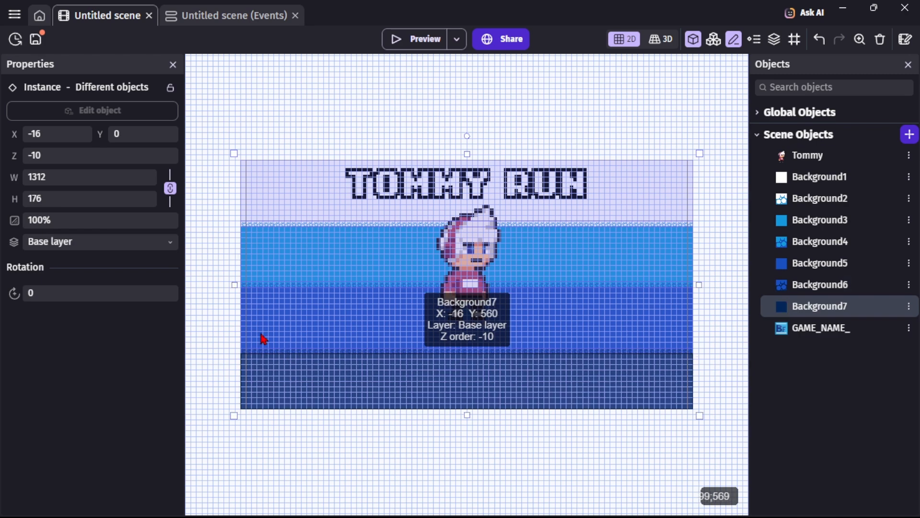
drag(238, 287, 245, 288)
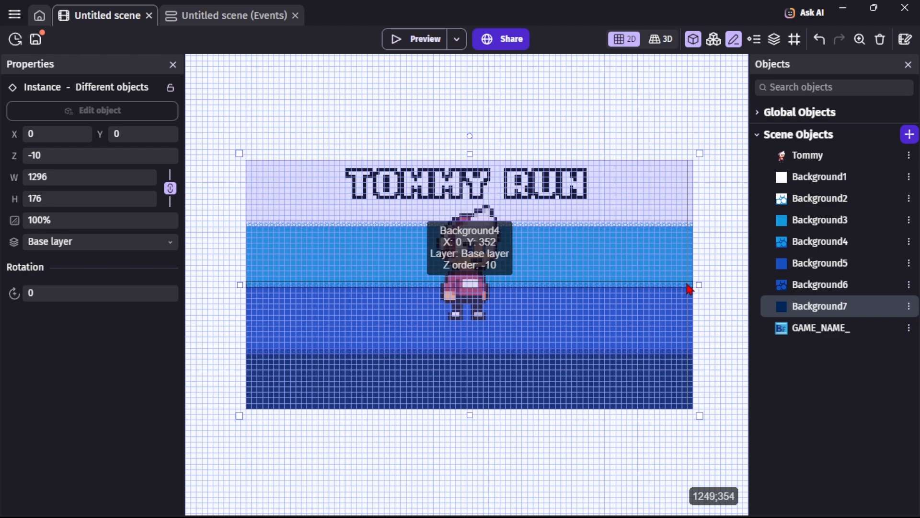
drag(695, 283, 690, 284)
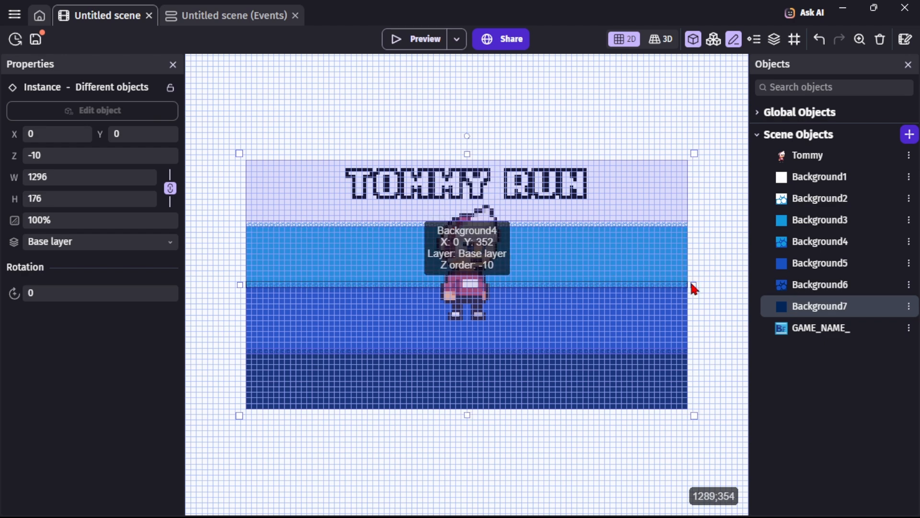
click(570, 466)
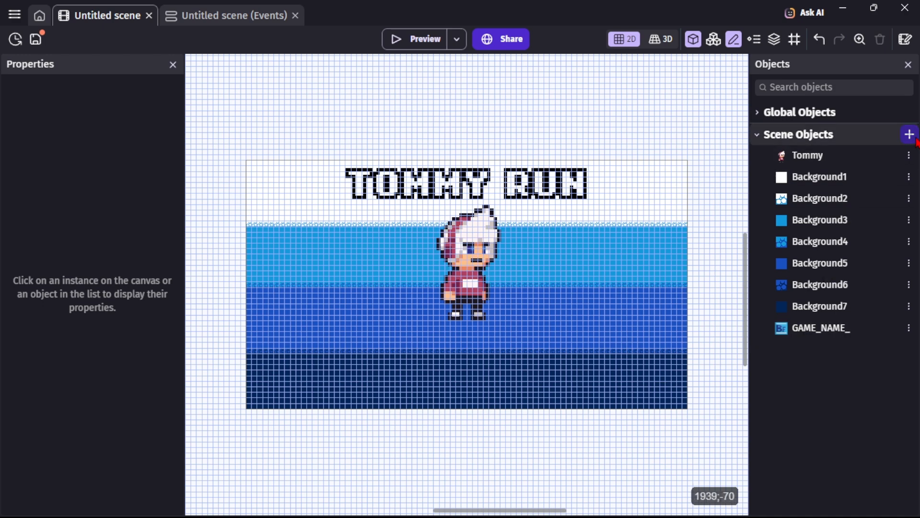
Duplicate the GAME_NAME_ object and rename the copy PLAY_BUTTON.
click(909, 329)
scroll(788, 187, down, 1)
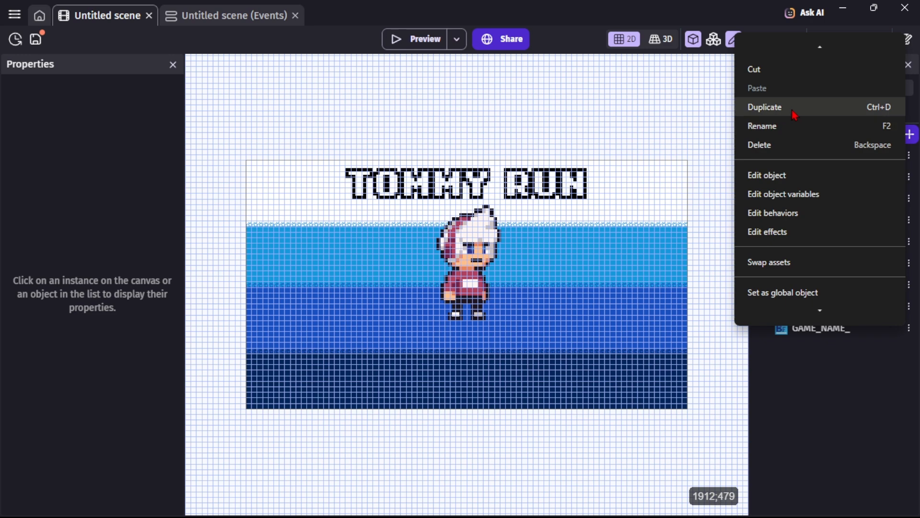
click(796, 115)
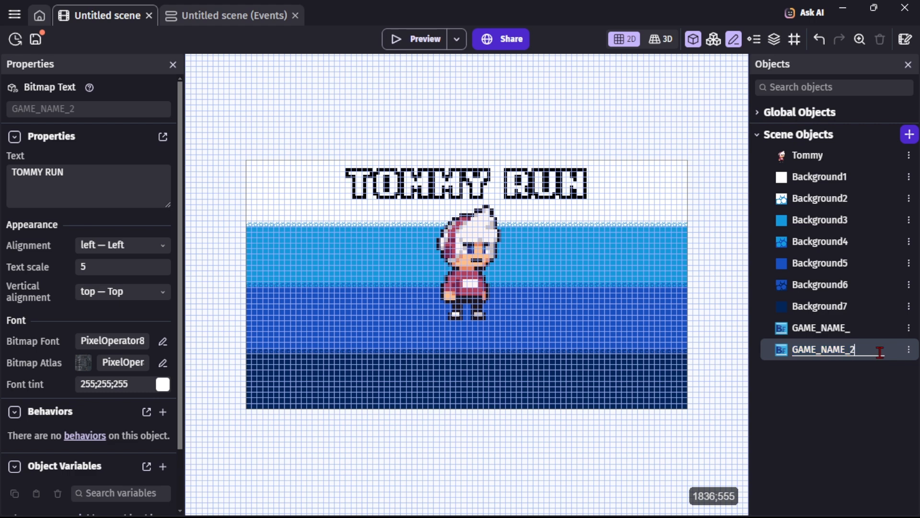
key(BackSpace)
key(BackSpace)
key(BackSpace)
key(BackSpace)
key(BackSpace)
key(BackSpace)
key(BackSpace)
key(BackSpace)
key(BackSpace)
text(PLAY BUTTON)
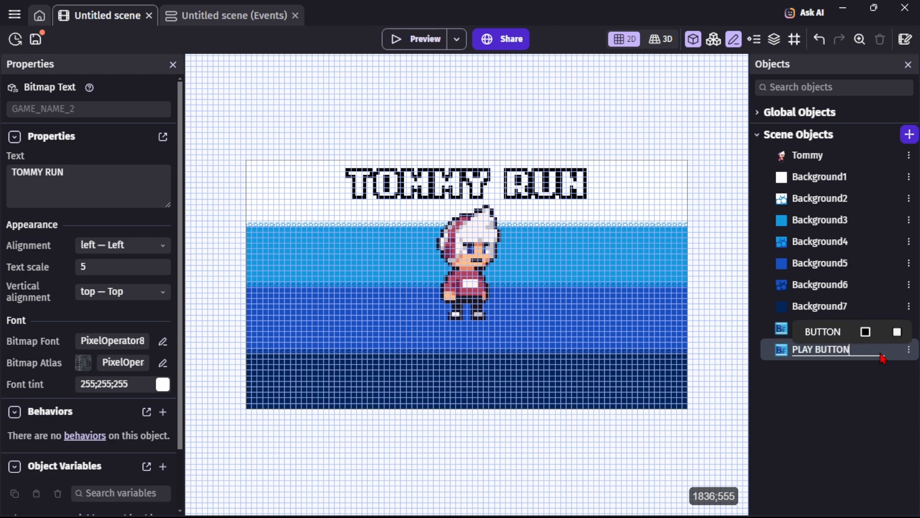
key(Return)
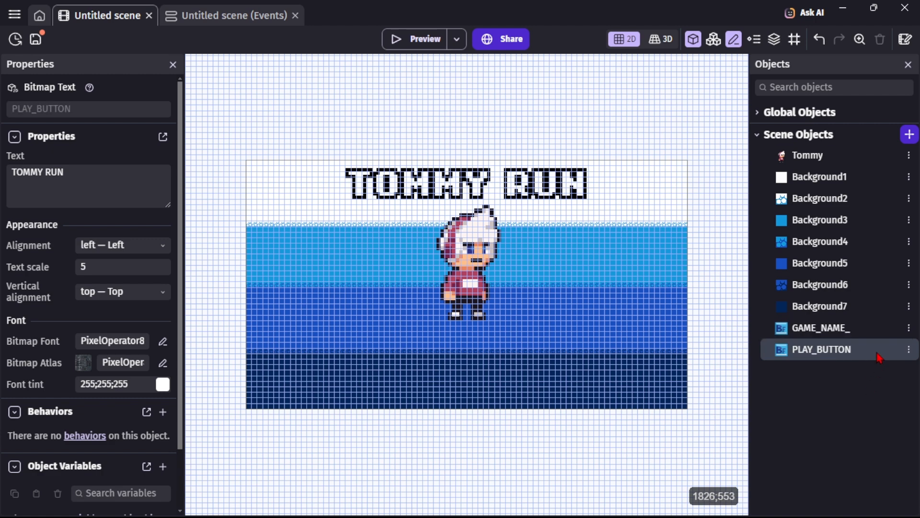
Duplicate PLAY_BUTTON and rename the copy SETTINGS_BUTTON.
key(ctrl+d)
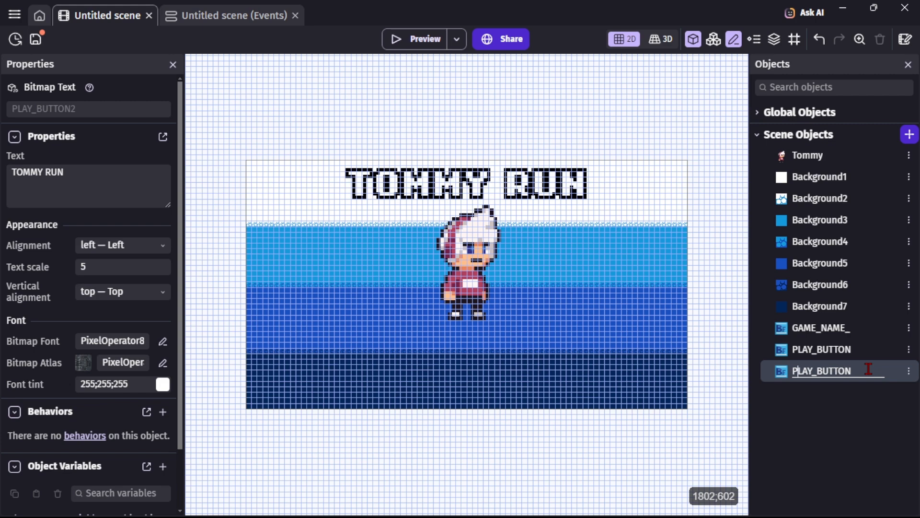
key(BackSpace)
key(BackSpace)
key(BackSpace)
key(BackSpace)
text(SET)
text(TING)
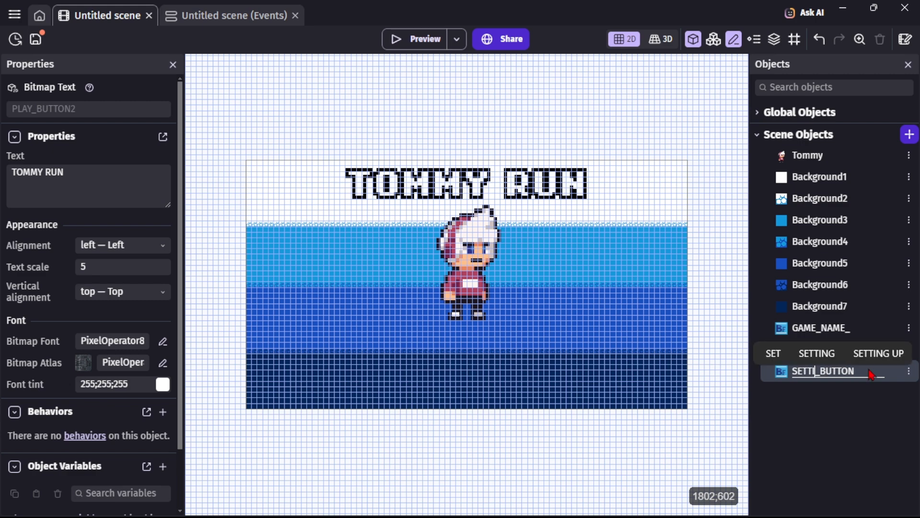
text(S)
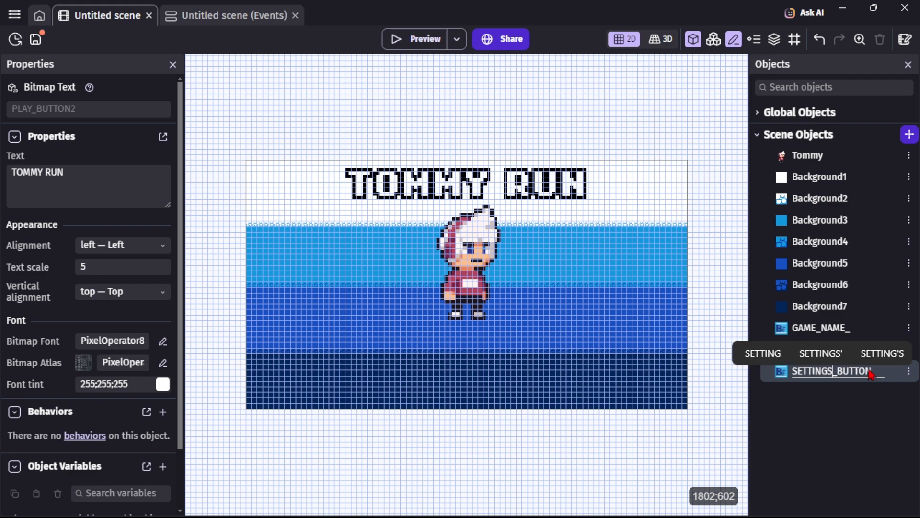
click(870, 424)
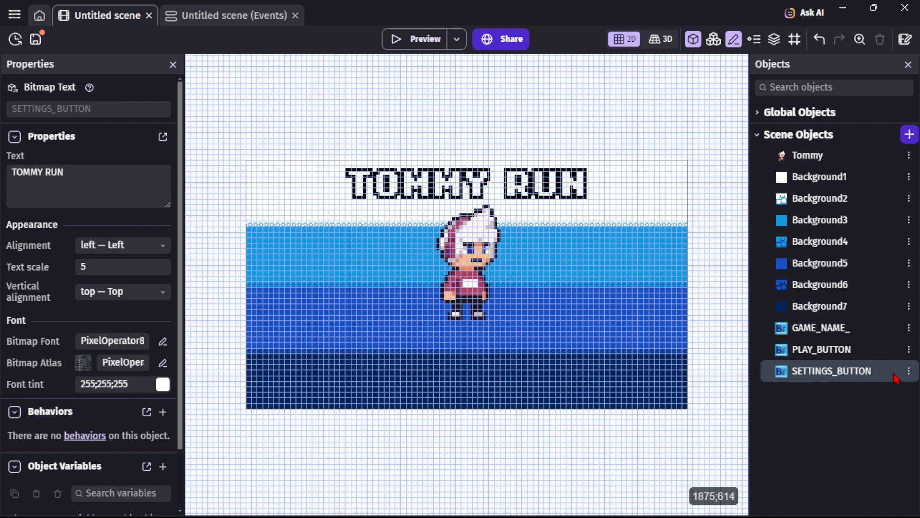
Duplicate SETTINGS_BUTTON and rename the copy QUIT_BUTTON.
key(ctrl+d)
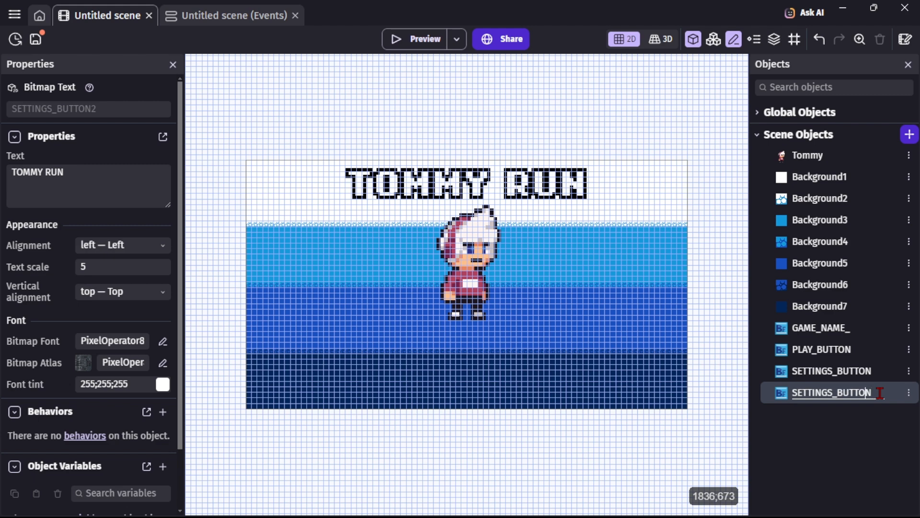
key(BackSpace)
key(BackSpace)
key(BackSpace)
key(BackSpace)
key(BackSpace)
key(BackSpace)
key(BackSpace)
key(BackSpace)
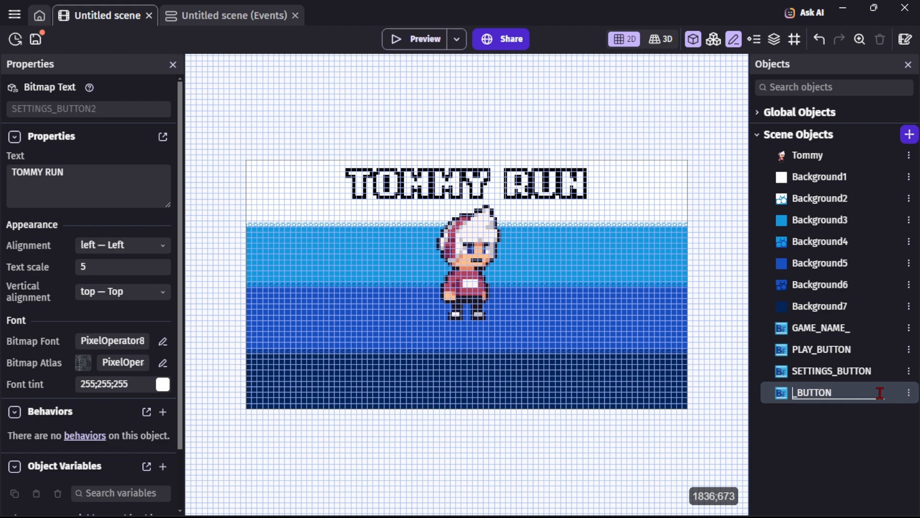
text(QUIT)
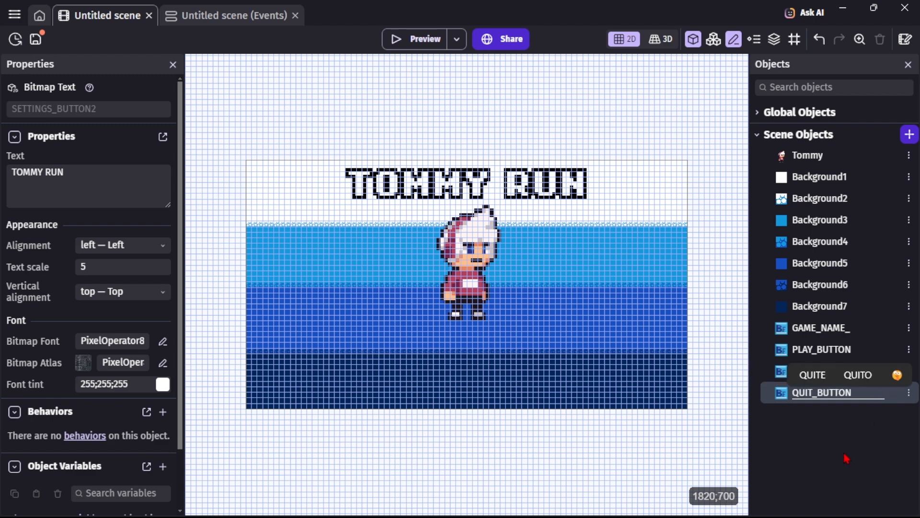
key(Return)
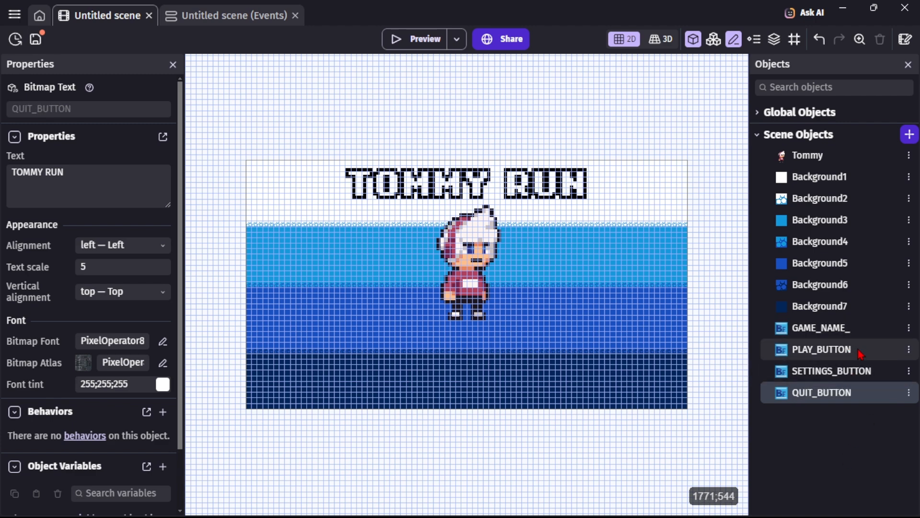
Set PLAY_BUTTON's text to PLAY and its text scale to 3, then apply.
double_click(858, 349)
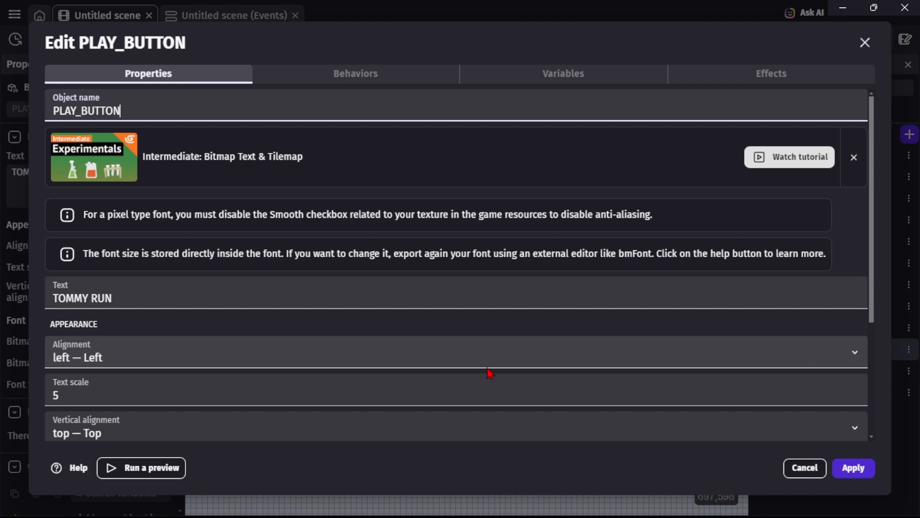
click(276, 297)
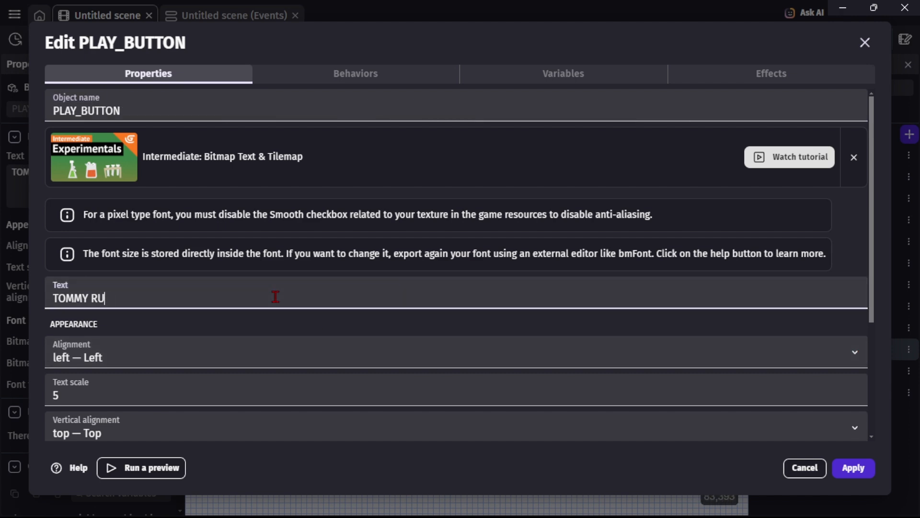
key(BackSpace)
key(BackSpace)
key(BackSpace)
key(BackSpace)
key(BackSpace)
key(BackSpace)
key(BackSpace)
key(BackSpace)
text(PLAY)
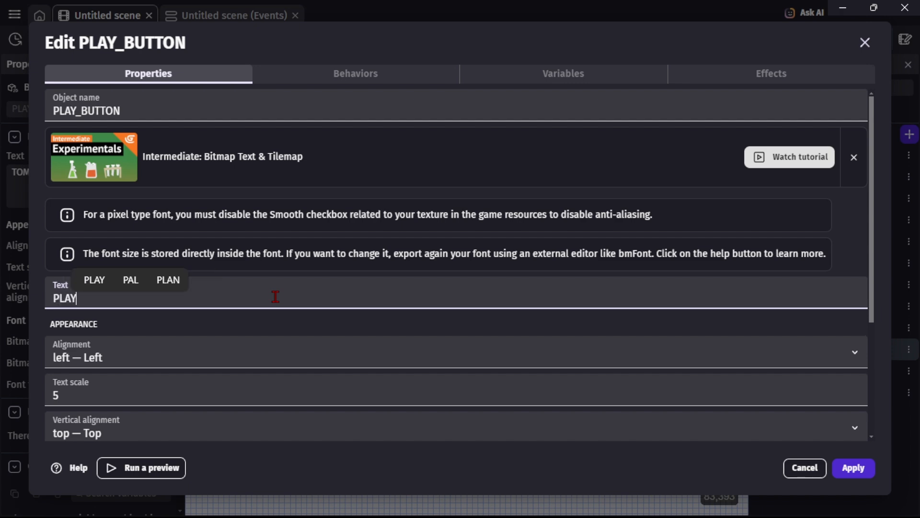
click(165, 394)
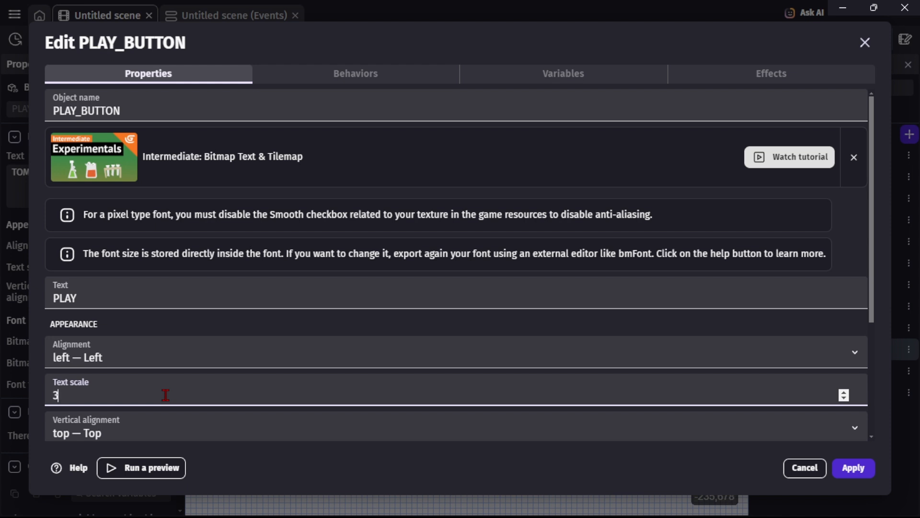
click(850, 468)
Set SETTINGS_BUTTON's text to SETTINGS and its text scale to 3, then apply.
double_click(831, 373)
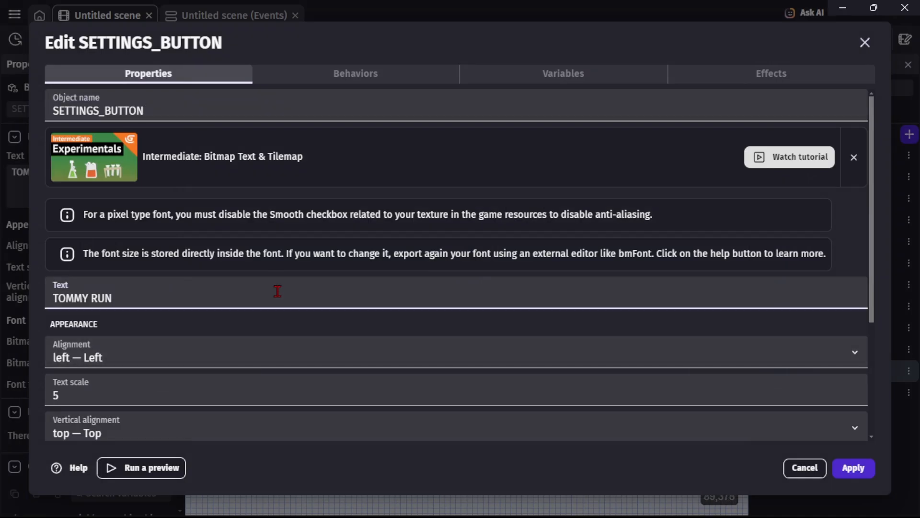
key(BackSpace)
key(BackSpace)
key(BackSpace)
key(BackSpace)
key(BackSpace)
key(BackSpace)
key(BackSpace)
key(BackSpace)
key(BackSpace)
text(SETTINGS)
click(335, 399)
key(BackSpace)
text(3)
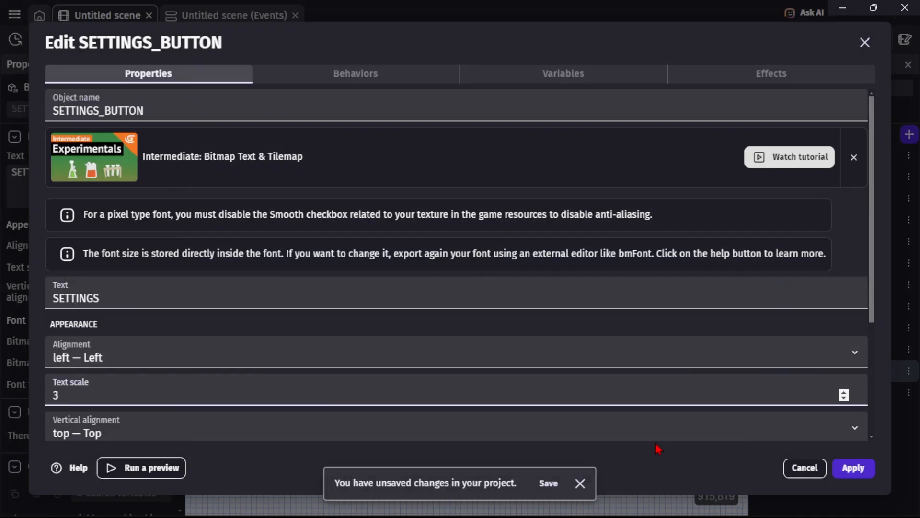
click(853, 468)
Set QUIT_BUTTON's text to QUIT and its text scale to 3, then apply.
double_click(831, 391)
click(413, 301)
key(BackSpace)
key(BackSpace)
key(BackSpace)
key(BackSpace)
key(BackSpace)
key(BackSpace)
key(BackSpace)
key(BackSpace)
key(BackSpace)
text(QUIT)
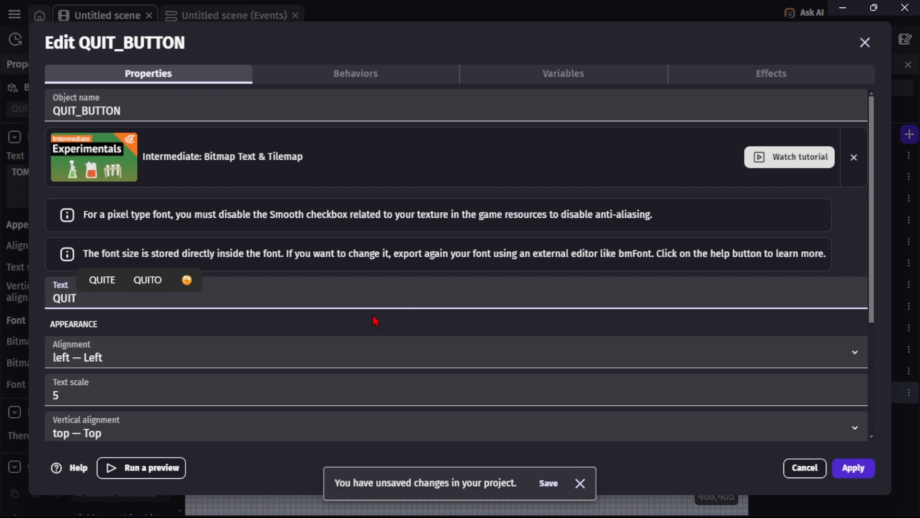
click(289, 388)
key(BackSpace)
text(3)
click(852, 468)
click(809, 360)
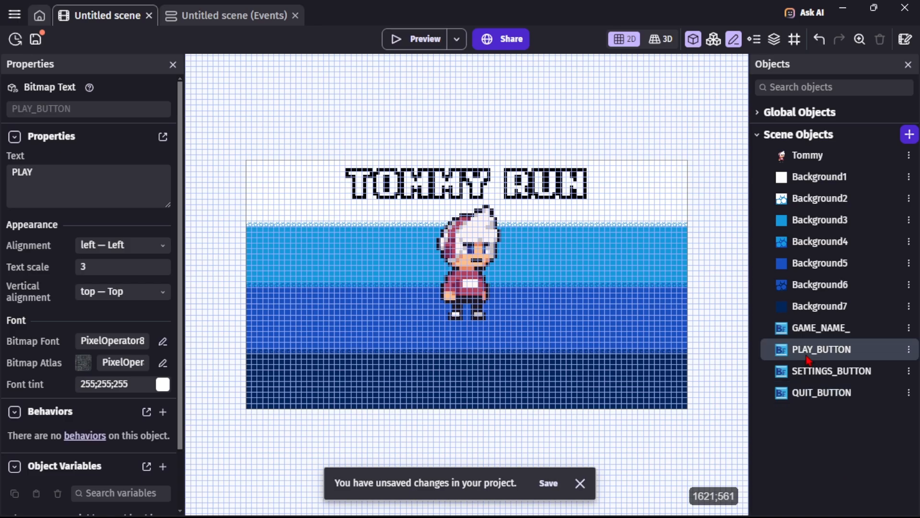
drag(809, 359, 470, 349)
key(Delete)
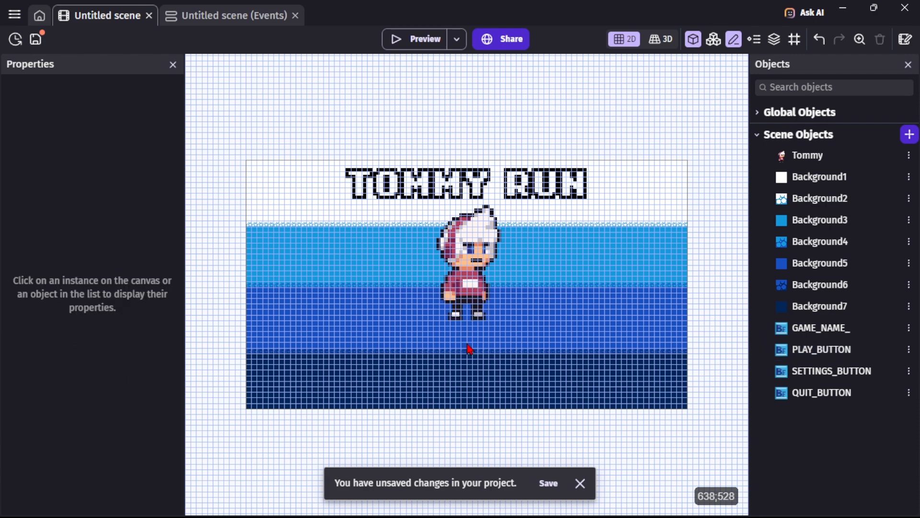
Change PLAY_BUTTON's text scale to 2 and apply.
double_click(818, 355)
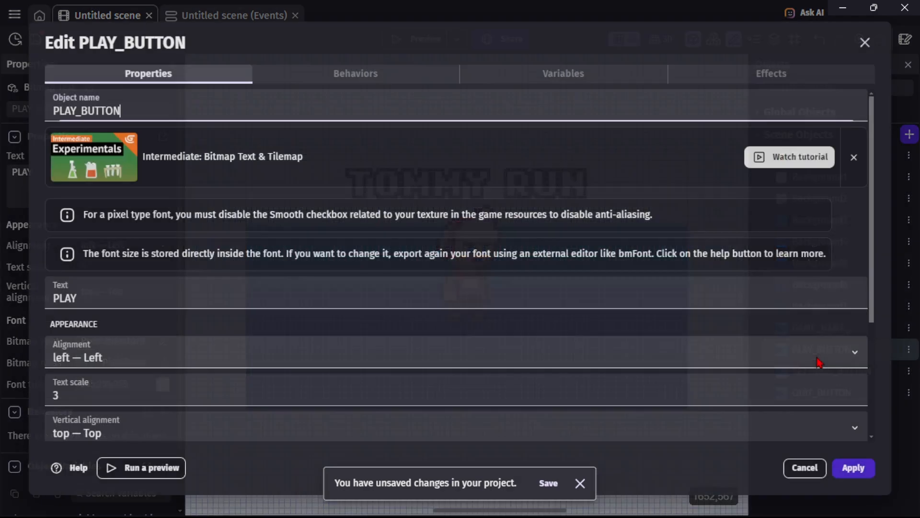
click(357, 386)
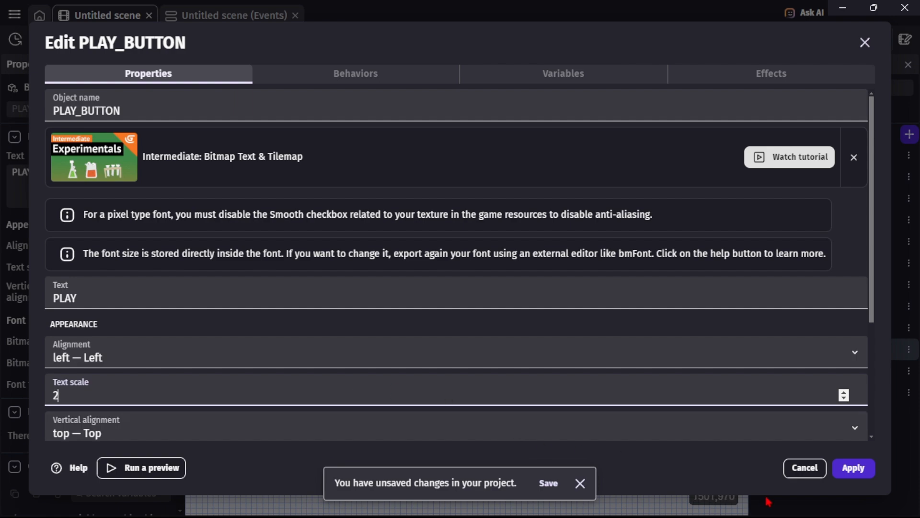
click(860, 472)
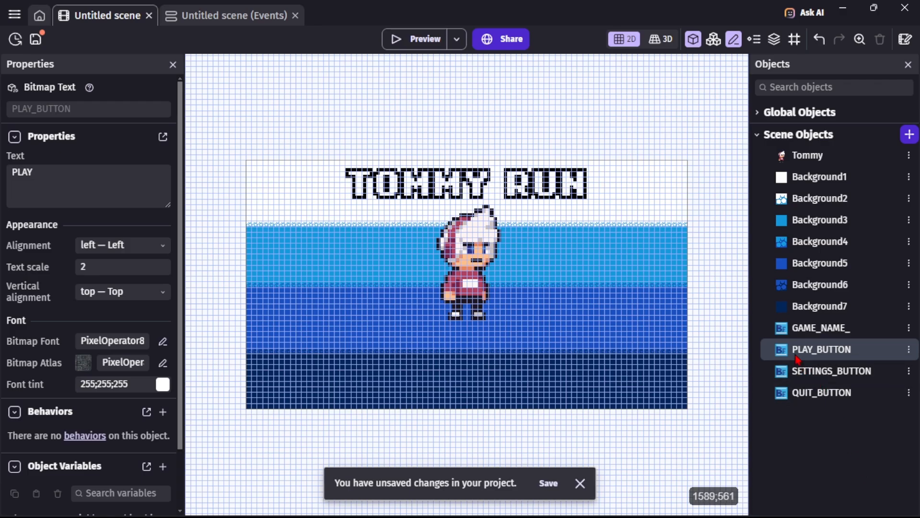
Place a PLAY_BUTTON instance on the scene below Tommy.
drag(800, 357, 449, 348)
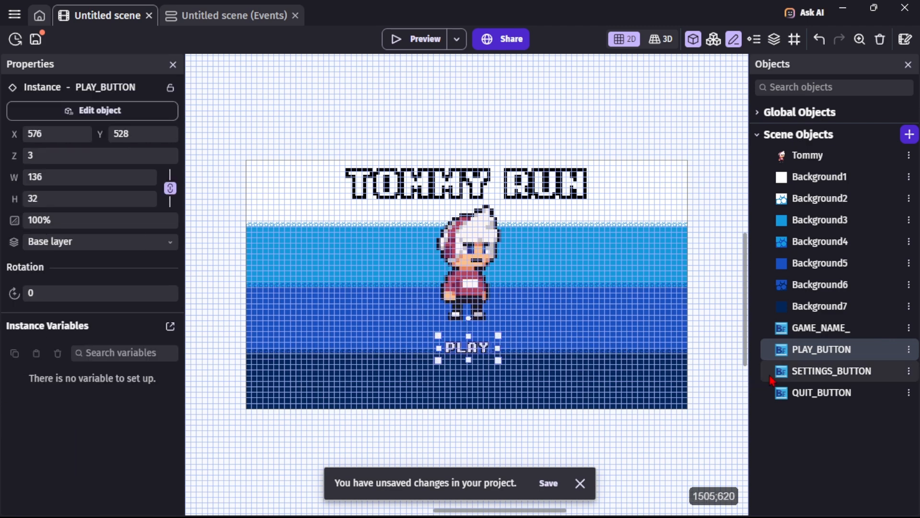
Set the text scale of SETTINGS_BUTTON and QUIT_BUTTON to 2, applying each.
click(815, 372)
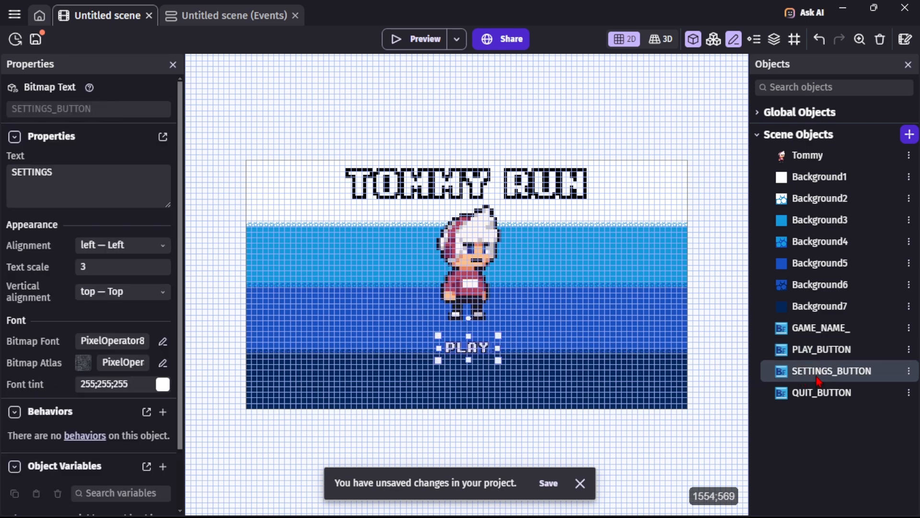
double_click(816, 376)
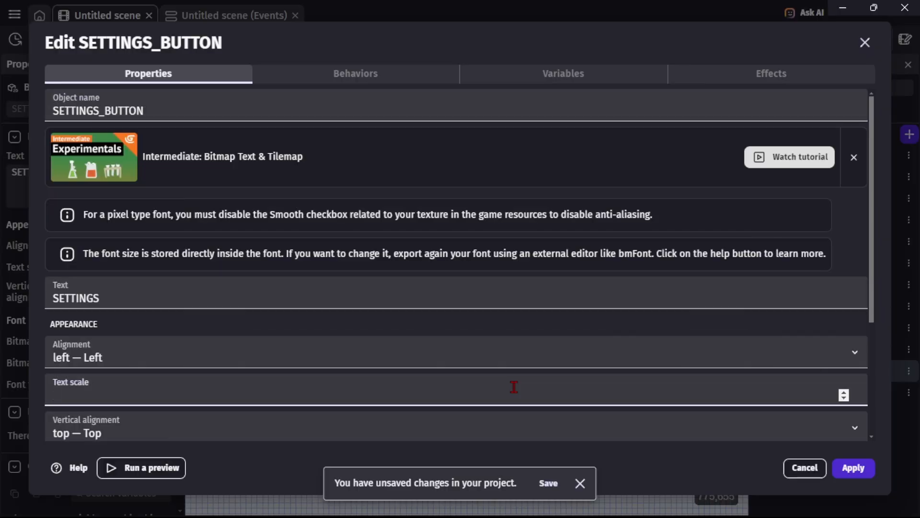
click(863, 468)
click(834, 398)
double_click(835, 398)
click(853, 468)
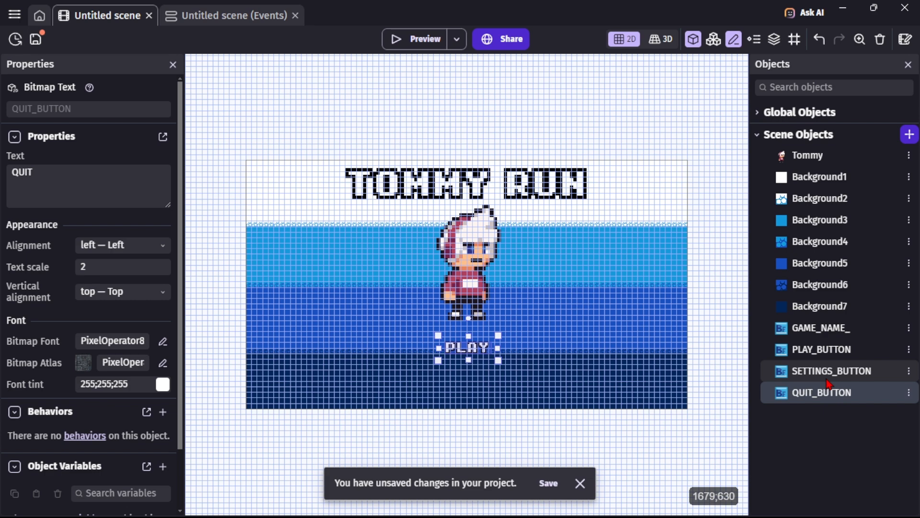
Place SETTINGS_BUTTON and QUIT_BUTTON instances stacked below the PLAY button.
drag(828, 382, 437, 364)
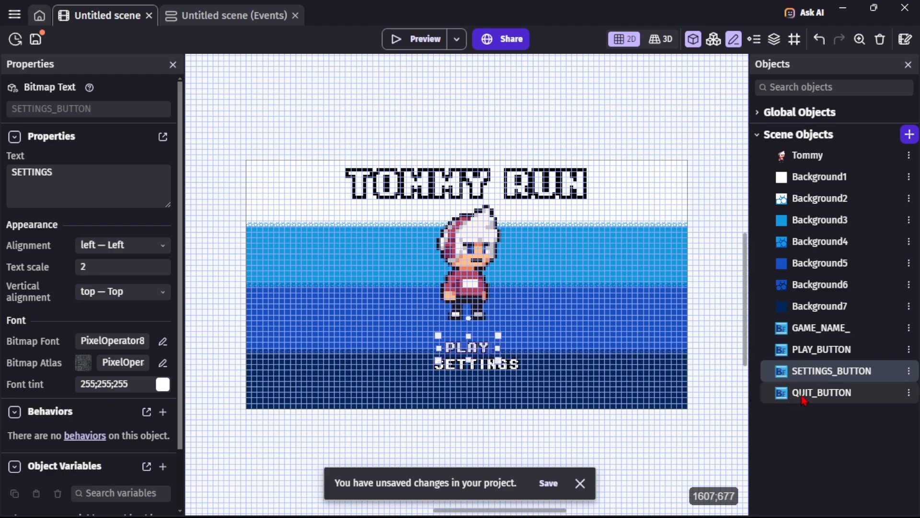
drag(804, 400, 452, 386)
Nudge the PLAY, SETTINGS and QUIT instances left to center them under the title.
click(476, 352)
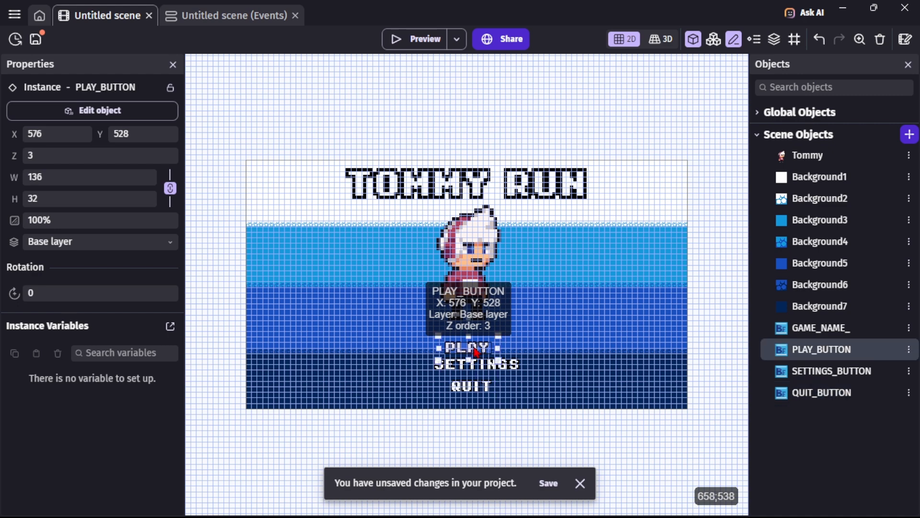
click(468, 309)
click(467, 349)
key(Left)
key(Left)
key(Left)
click(467, 369)
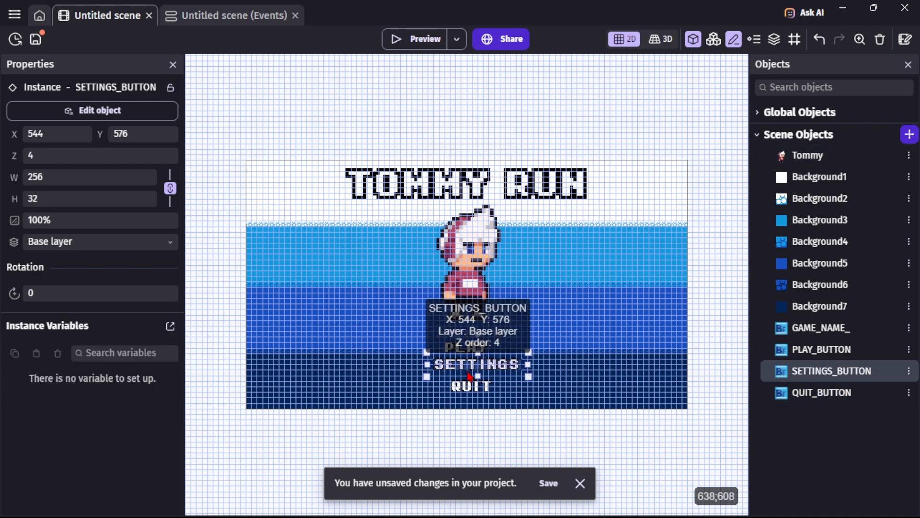
key(Left)
key(Left)
key(Left)
key(Left)
key(Left)
key(Left)
key(Left)
key(Left)
key(Left)
key(Left)
key(Left)
key(Left)
key(Left)
key(Left)
key(Left)
key(Left)
key(Left)
key(Left)
key(Left)
key(Left)
click(466, 388)
key(Left)
key(Left)
key(Left)
key(Left)
key(Left)
key(Left)
key(Left)
key(Left)
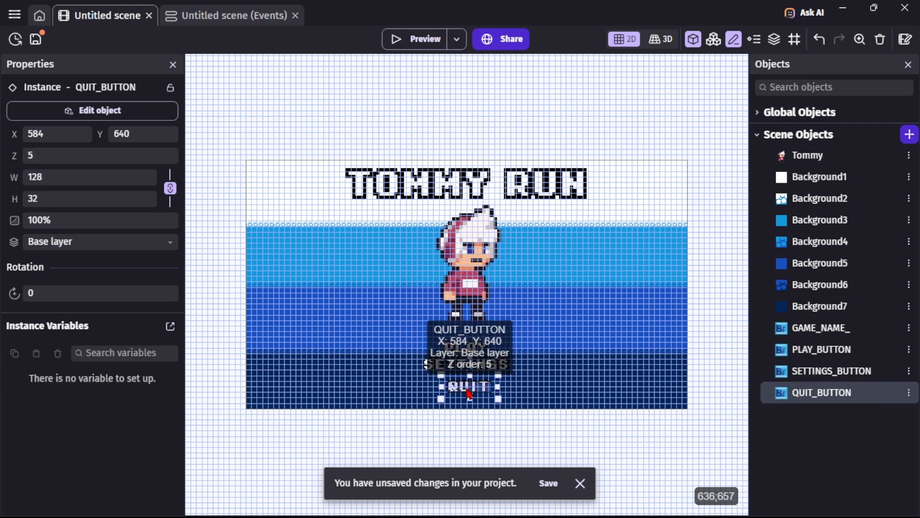
key(Left)
key(Left)
key(Left)
key(Left)
key(Left)
key(Left)
key(Left)
Nudge the QUIT, SETTINGS and PLAY instances down to even out their vertical spacing, then deselect.
click(474, 353)
click(471, 392)
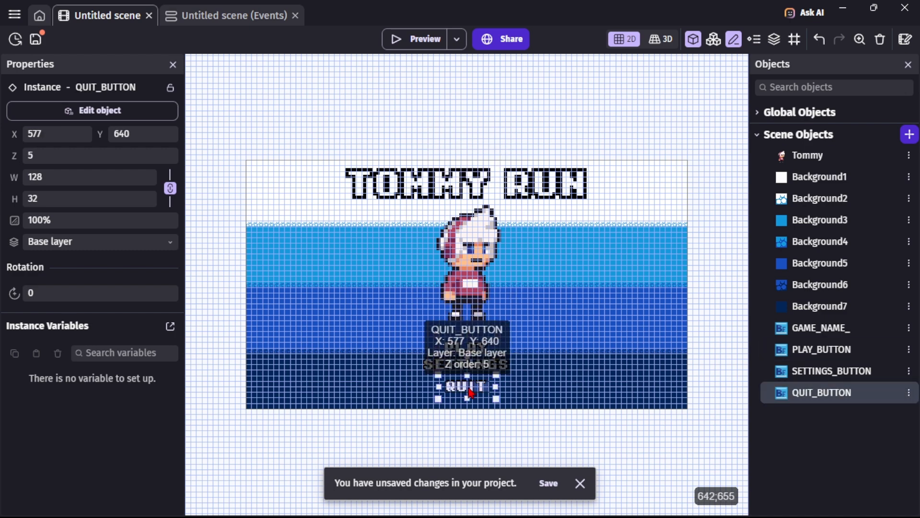
key(Down)
key(Down)
key(Down)
key(Down)
key(Down)
key(Down)
key(Down)
key(Down)
key(Down)
key(Down)
key(Down)
key(Down)
key(Down)
key(Down)
key(Down)
click(494, 367)
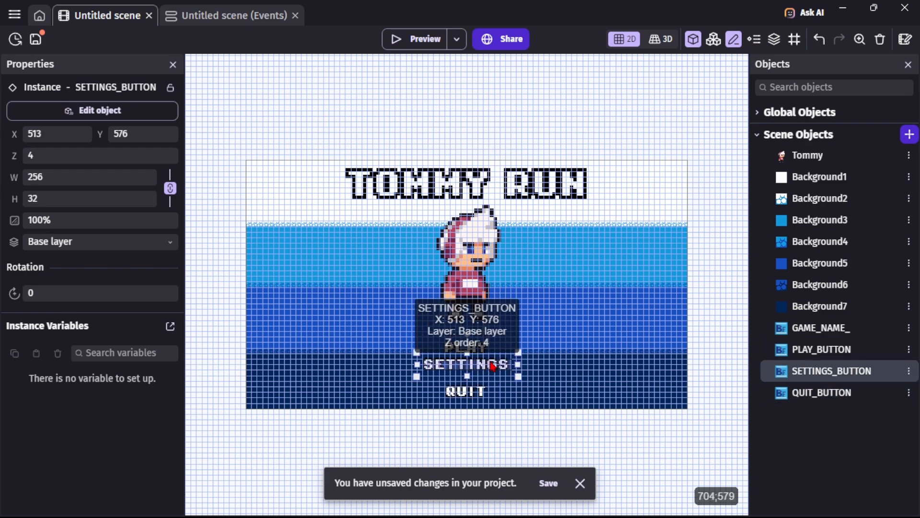
key(Down)
key(Down)
key(Down)
key(Down)
key(Down)
key(Down)
key(Down)
key(Down)
key(Down)
key(Down)
key(Down)
key(Down)
key(Down)
key(Down)
key(Down)
key(Down)
click(486, 349)
key(Down)
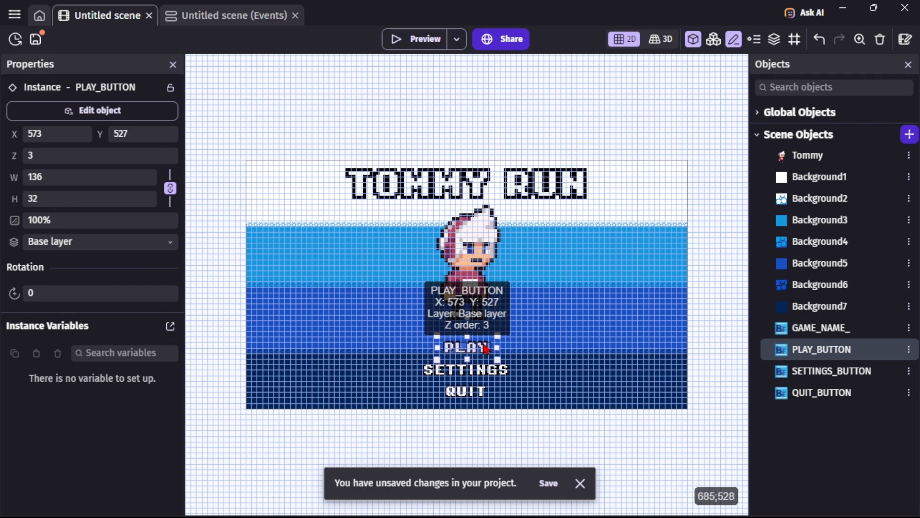
click(481, 463)
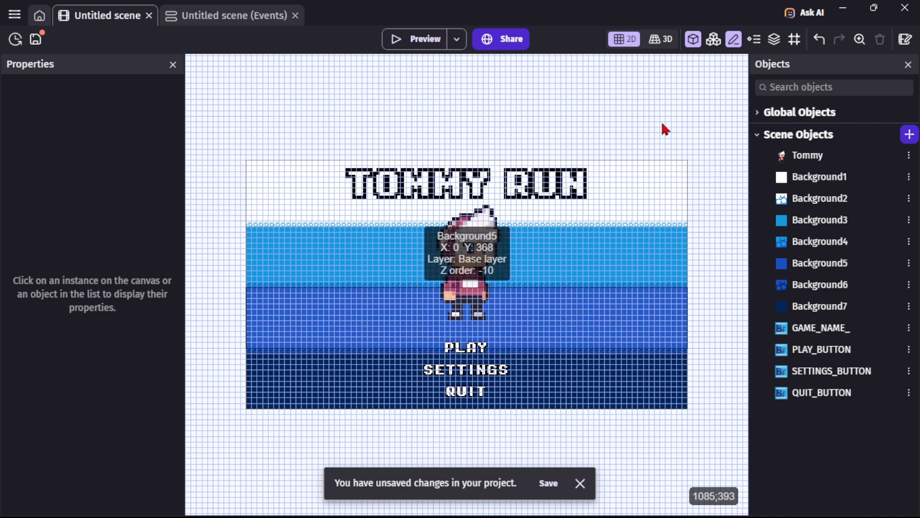
Start a new scene object group named BUTTONS.
click(713, 47)
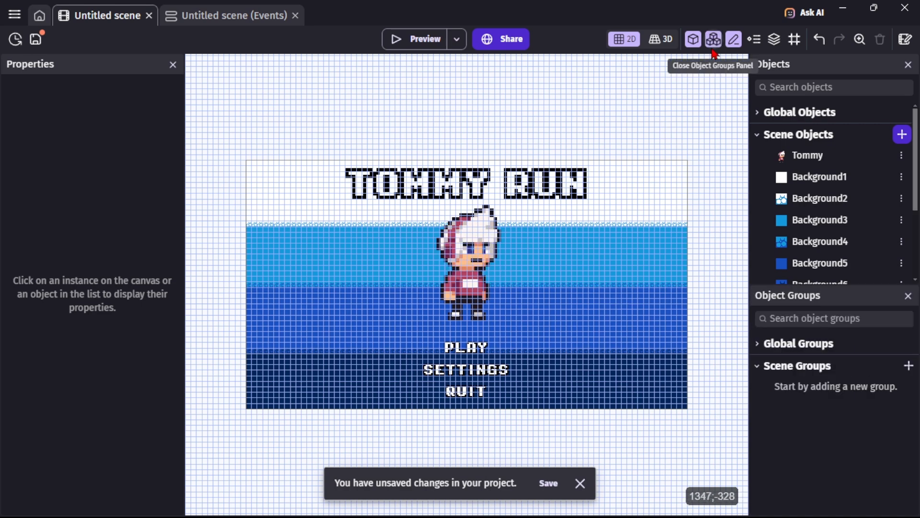
click(907, 365)
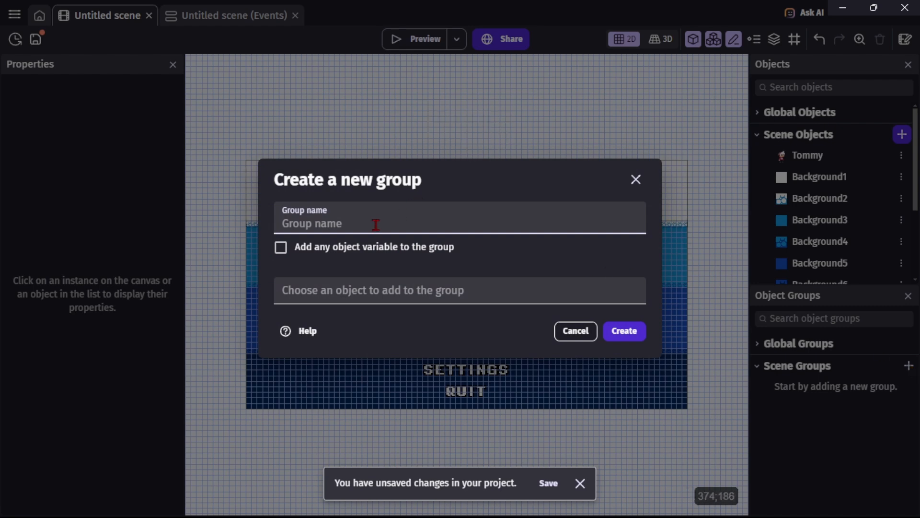
text(BU)
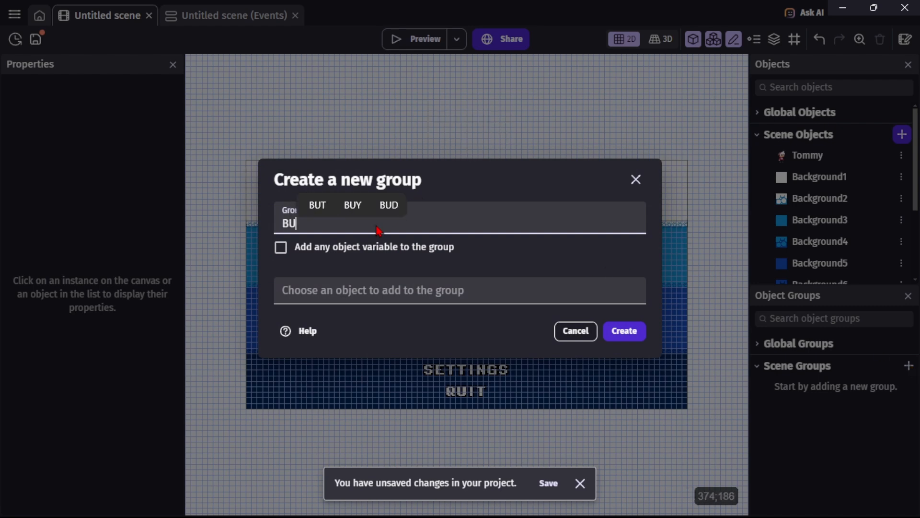
text(TTONS)
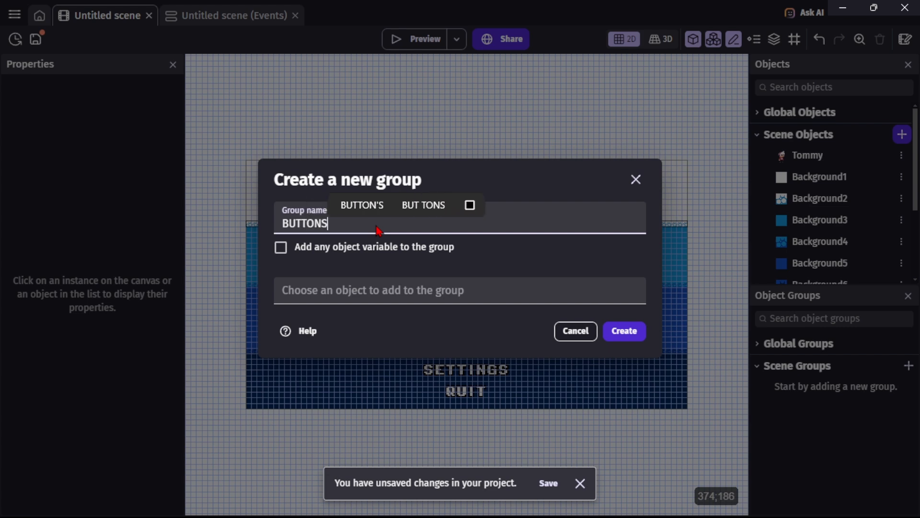
click(280, 251)
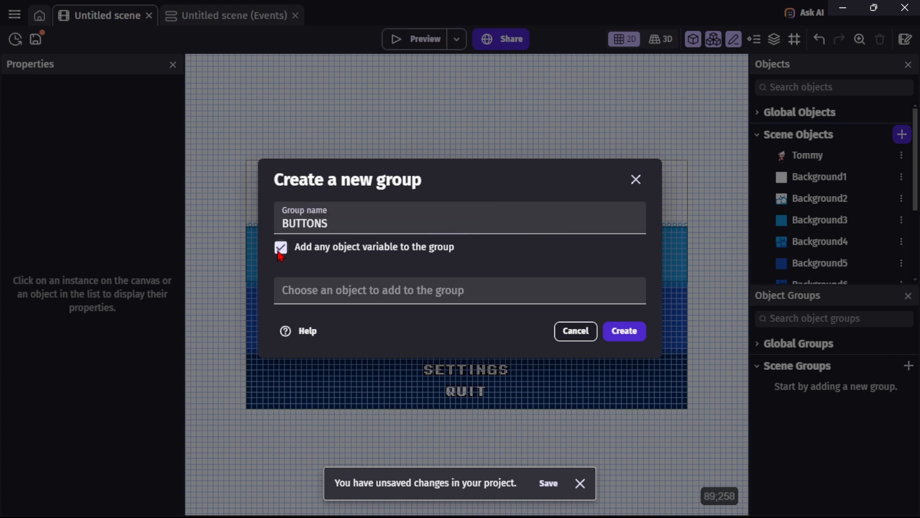
click(281, 249)
Add PLAY_BUTTON, SETTINGS_BUTTON and QUIT_BUTTON to the BUTTONS group, create it and apply.
click(324, 289)
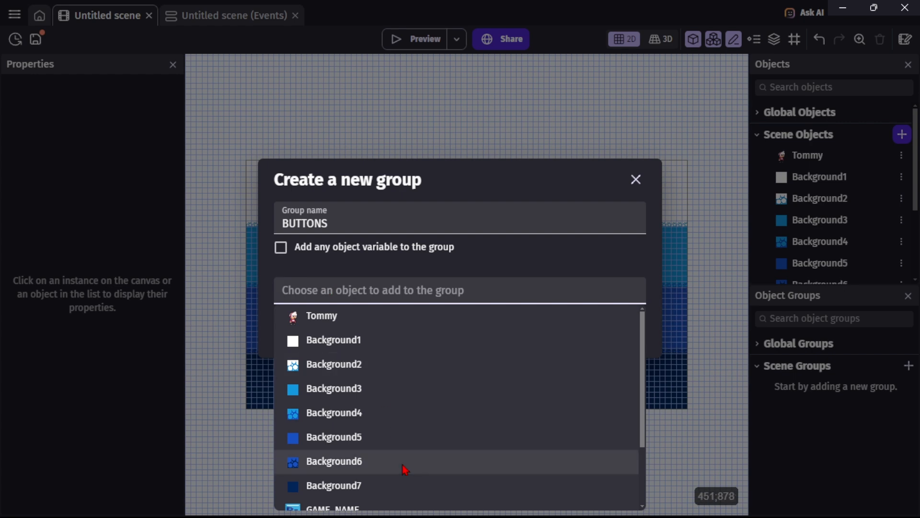
scroll(405, 470, down, 3)
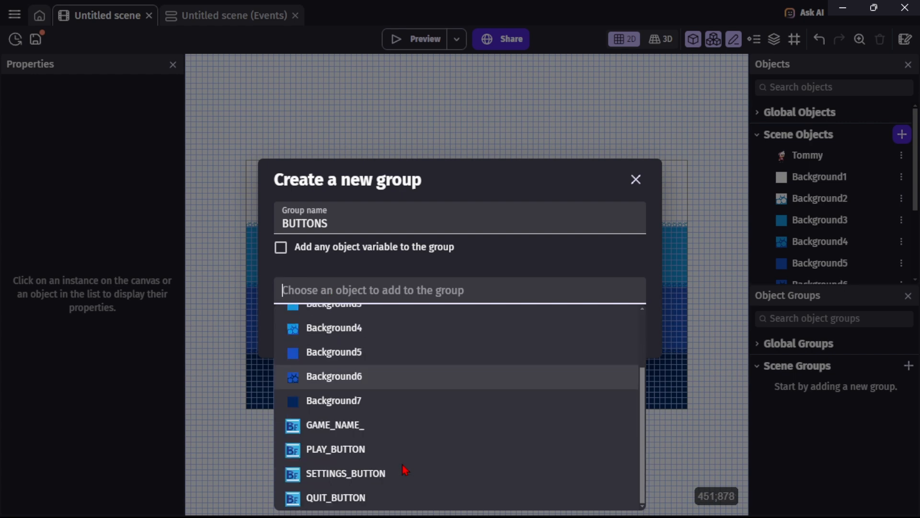
click(332, 451)
click(349, 341)
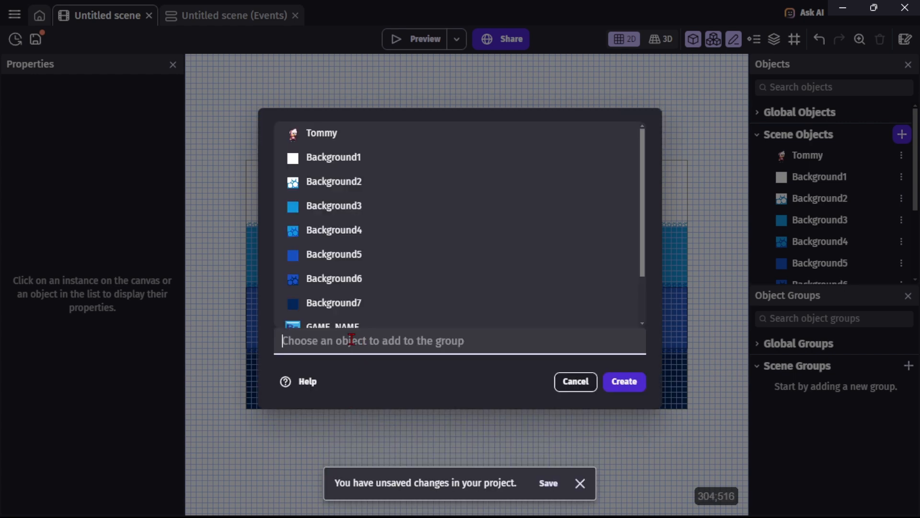
scroll(378, 291, down, 2)
click(378, 290)
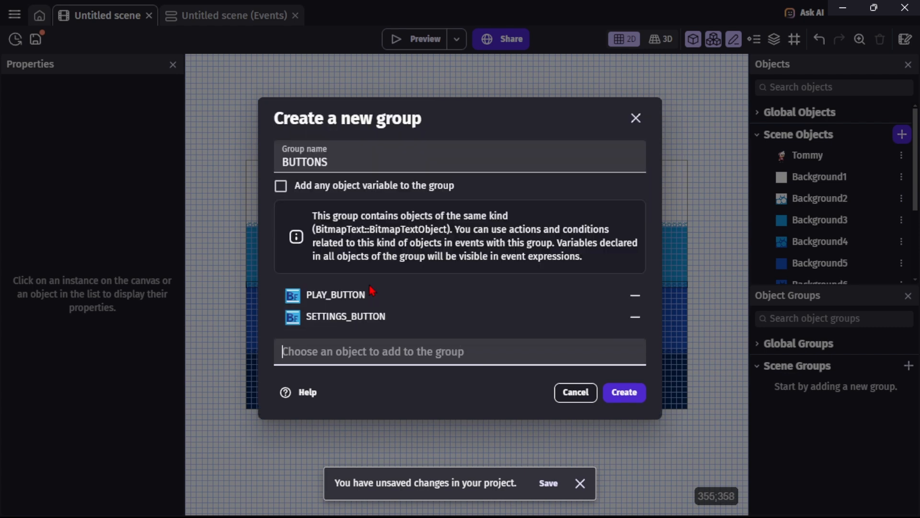
click(367, 342)
scroll(372, 317, down, 3)
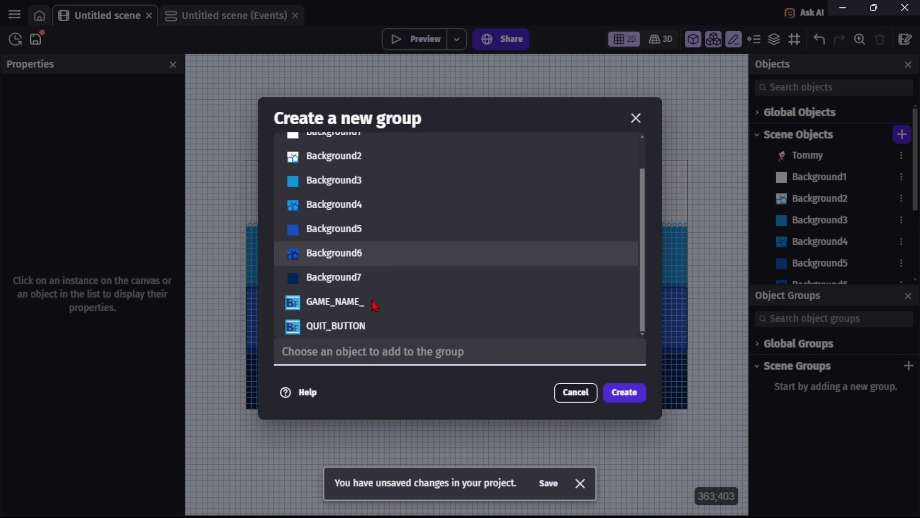
click(358, 332)
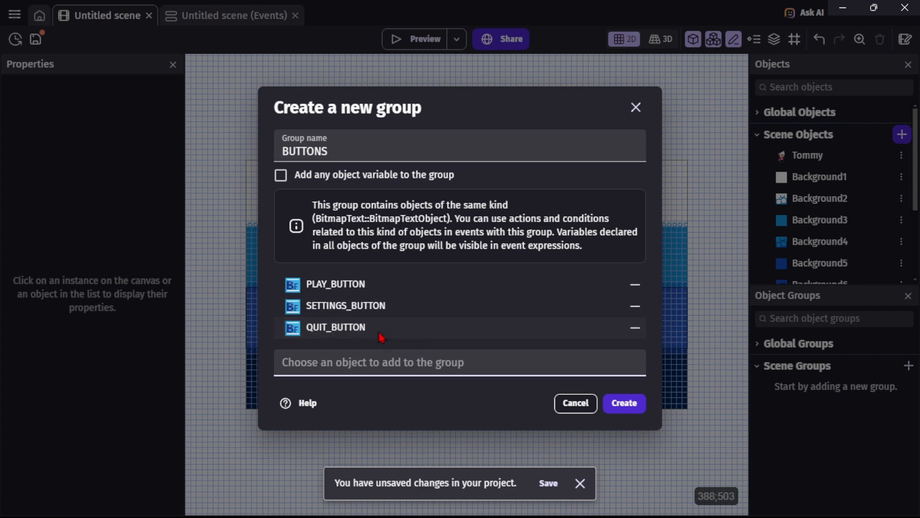
click(624, 403)
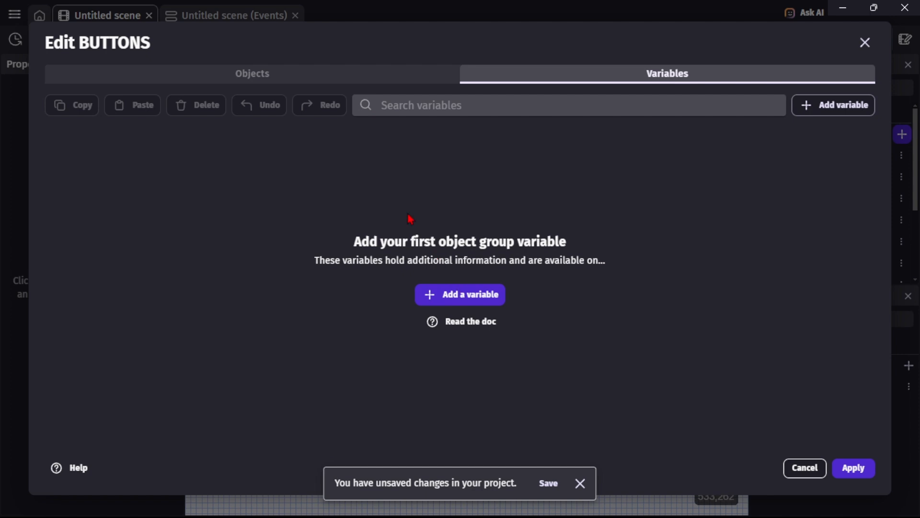
click(323, 73)
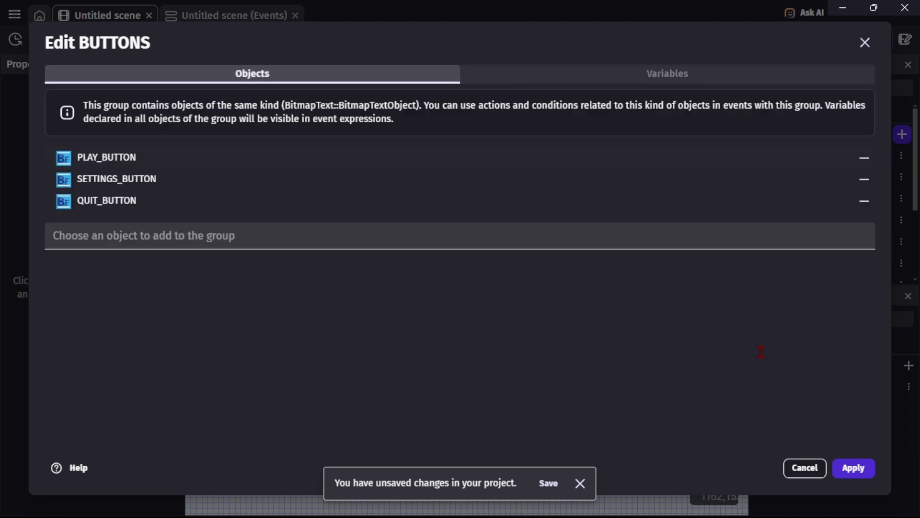
click(854, 467)
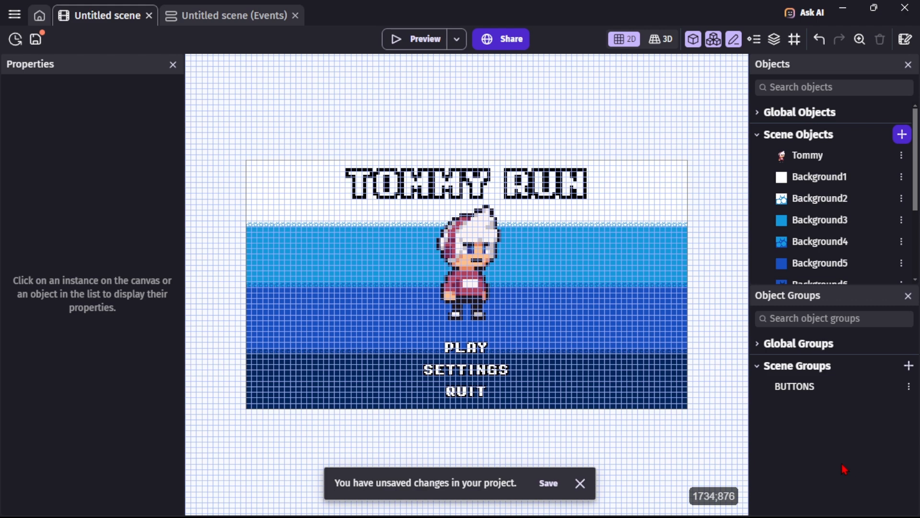
Run a maximized preview of the title screen and close it.
click(908, 296)
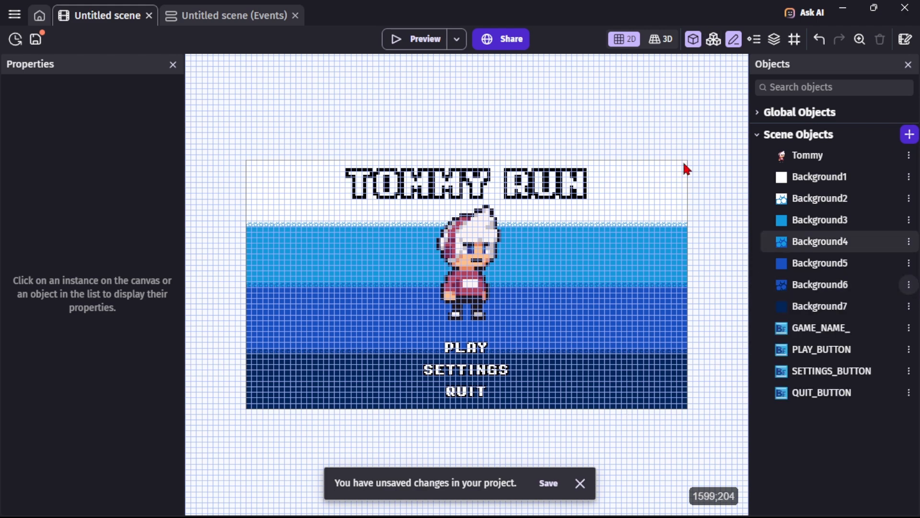
click(410, 46)
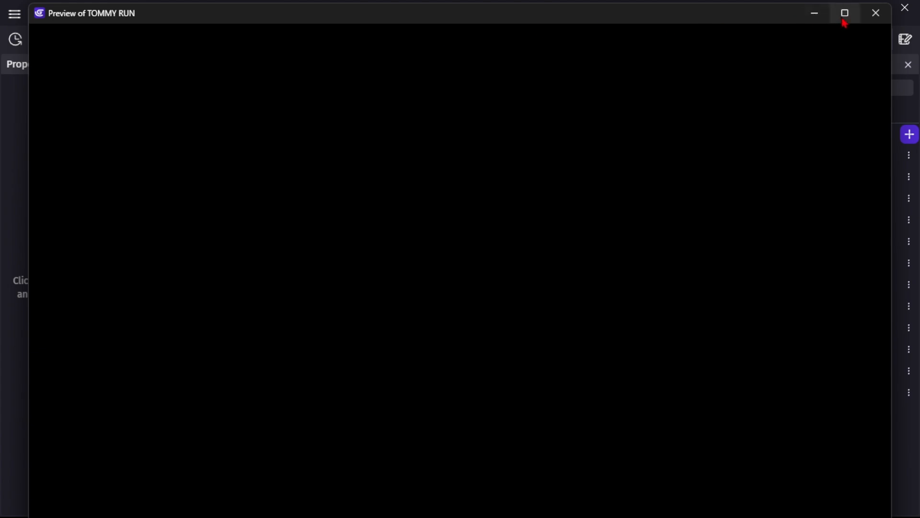
mouse_move(844, 23)
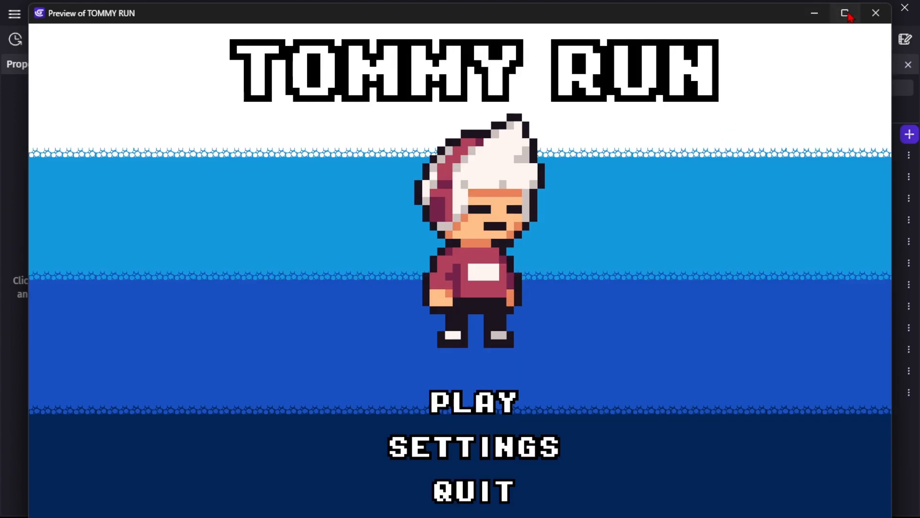
click(847, 13)
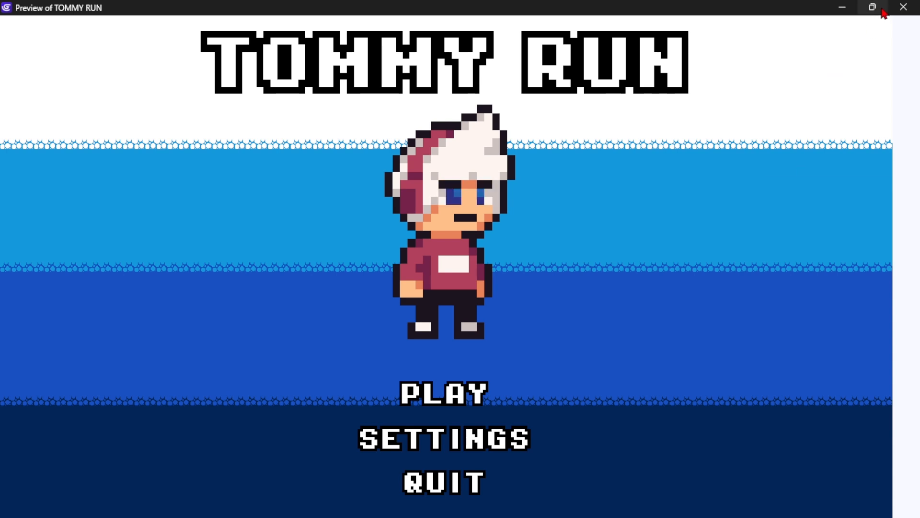
click(905, 10)
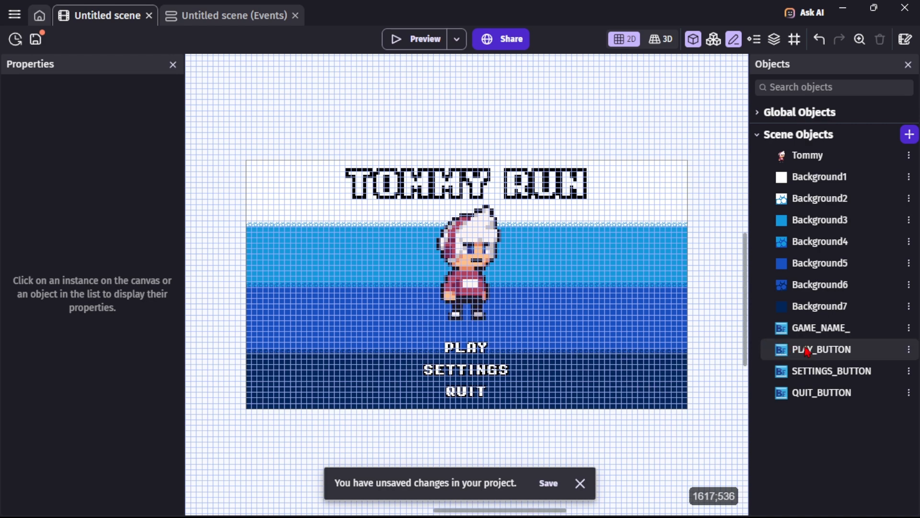
Add the Button states behavior to PLAY_BUTTON.
double_click(464, 353)
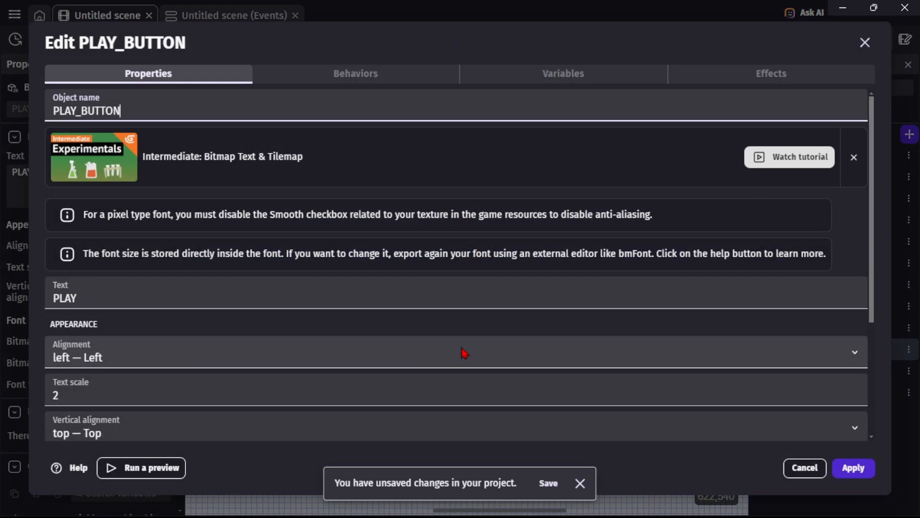
click(350, 82)
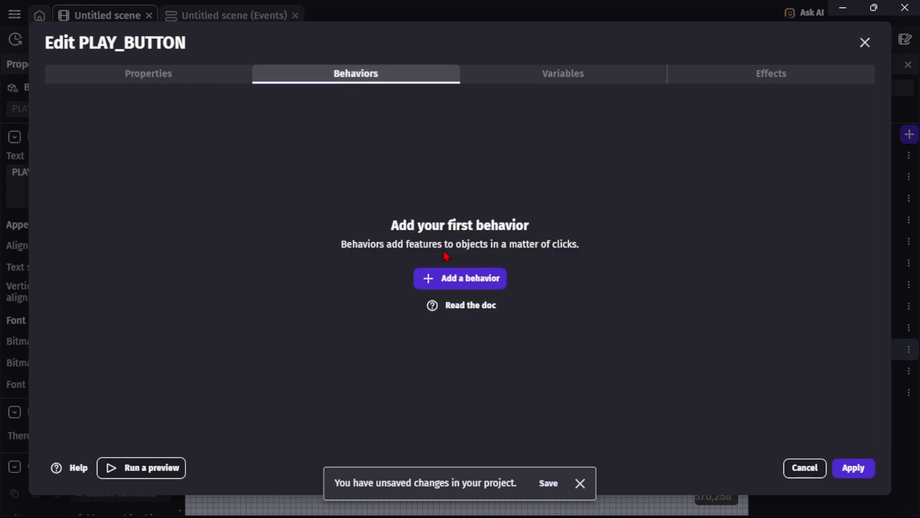
click(465, 283)
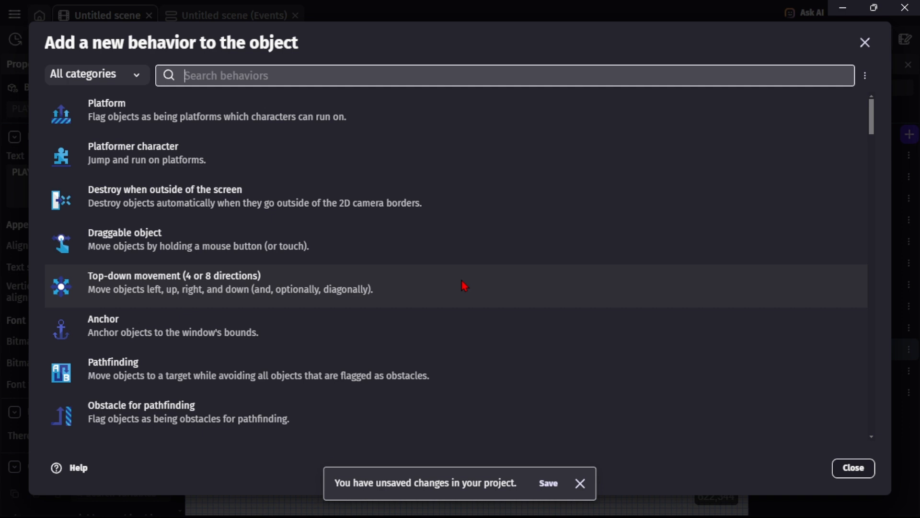
text(button)
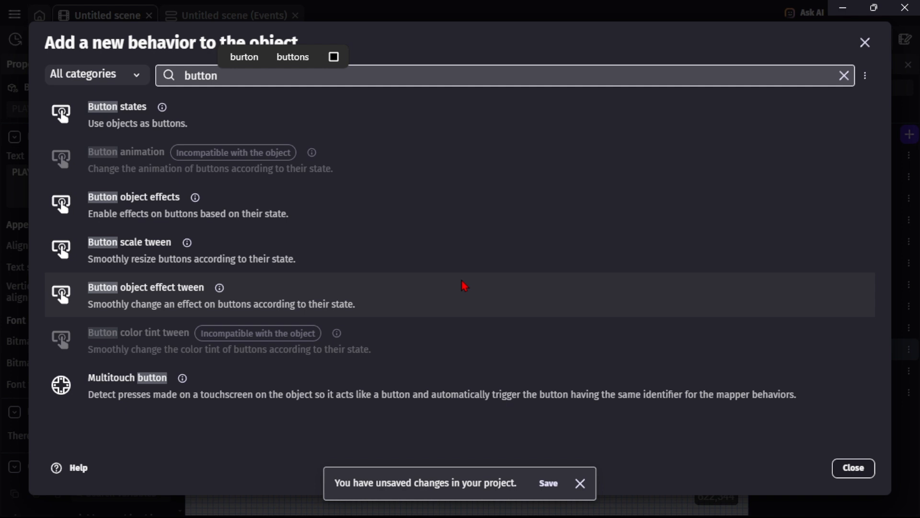
click(242, 128)
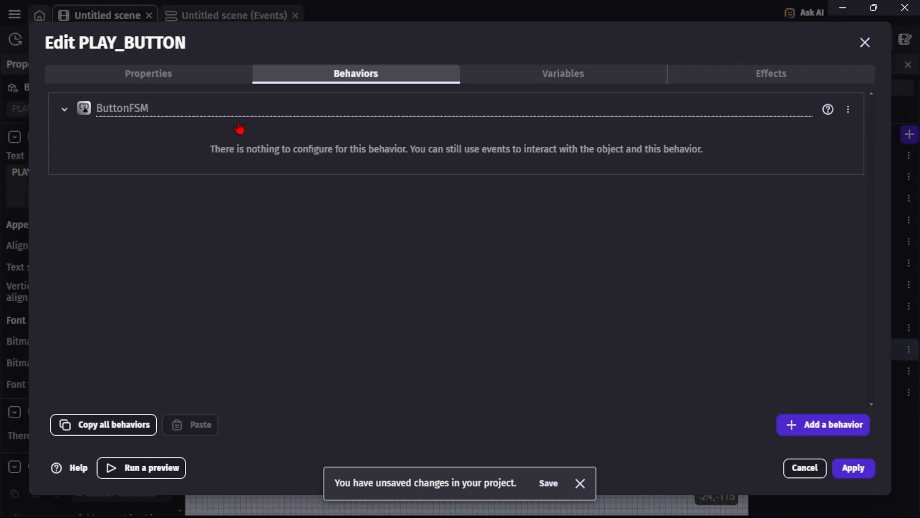
click(851, 468)
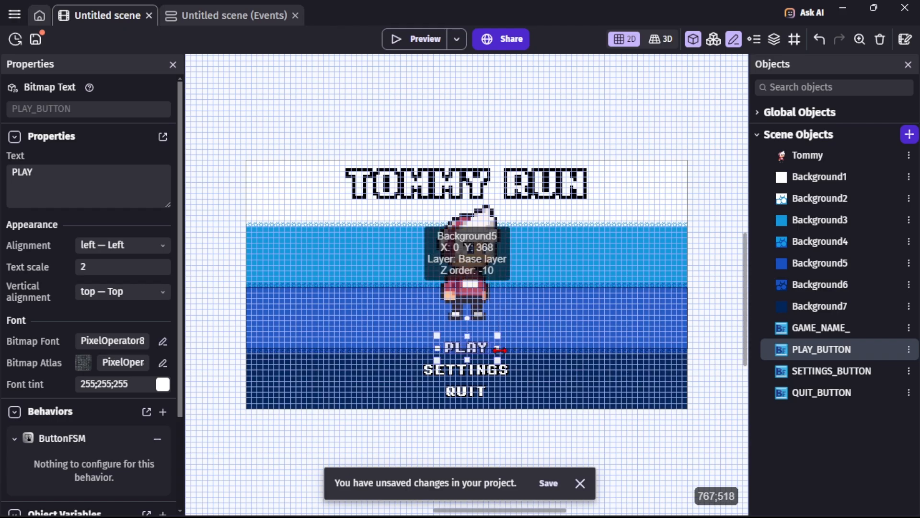
Check the behaviors of SETTINGS_BUTTON and QUIT_BUTTON.
click(471, 378)
double_click(471, 378)
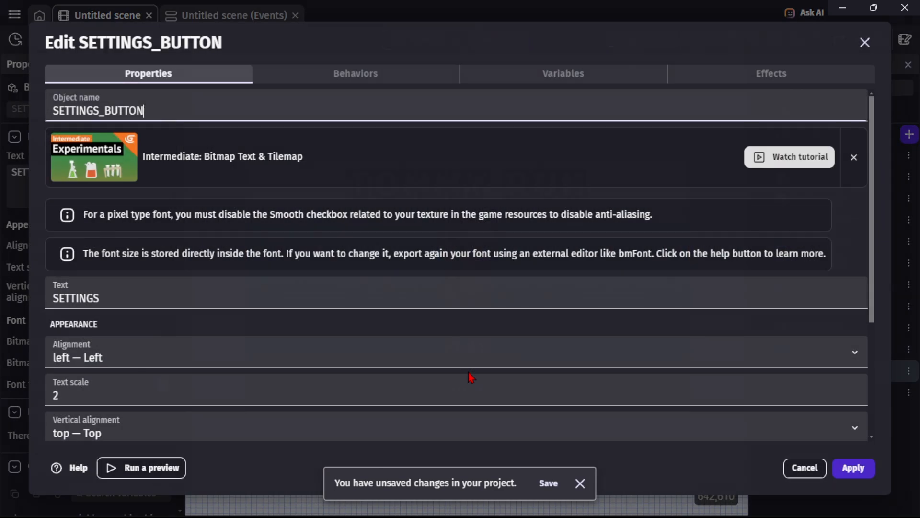
click(357, 75)
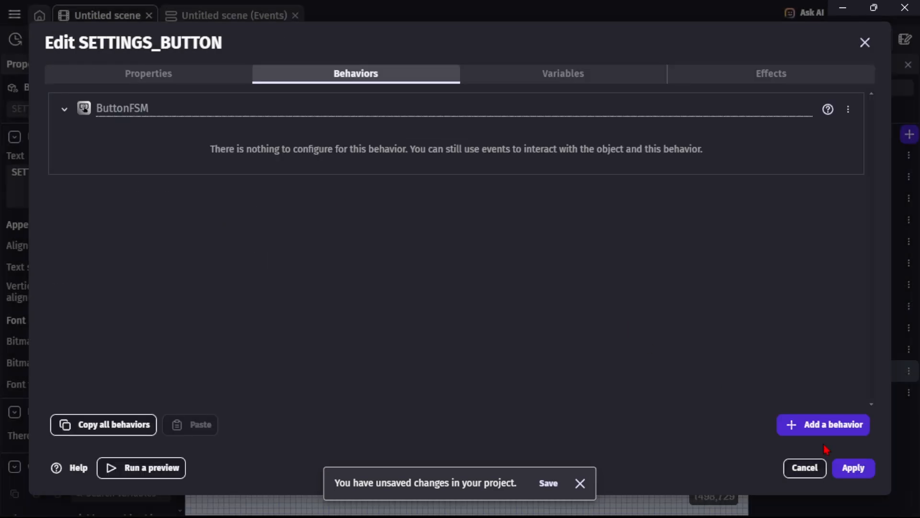
click(853, 468)
double_click(465, 389)
click(357, 74)
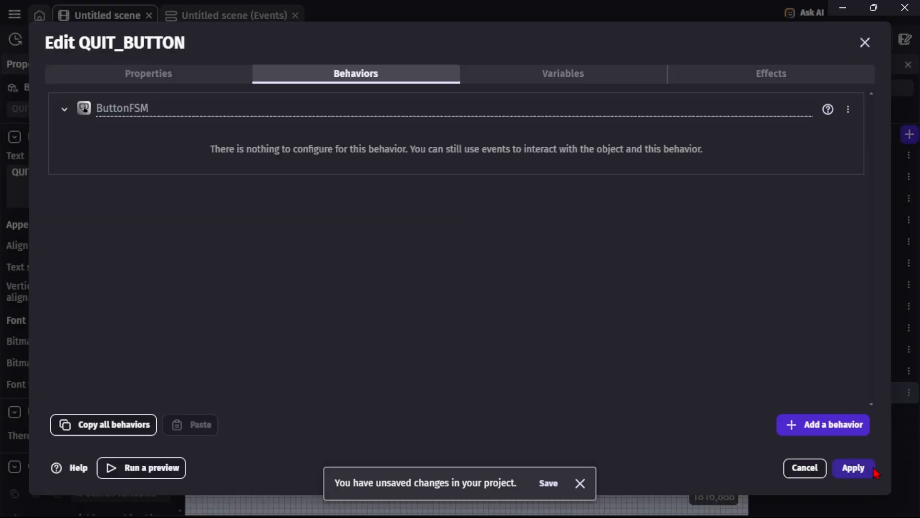
click(865, 468)
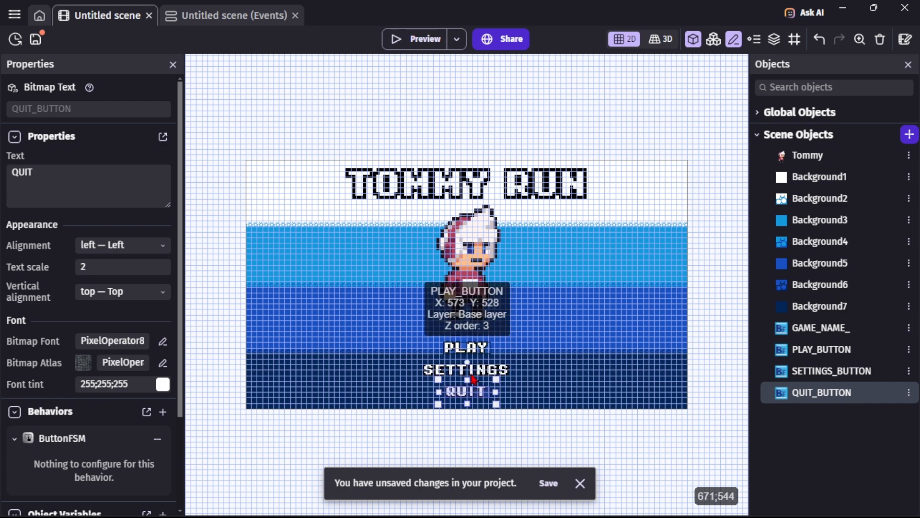
Nudge the QUIT instance down by one pixel and deselect it.
click(511, 452)
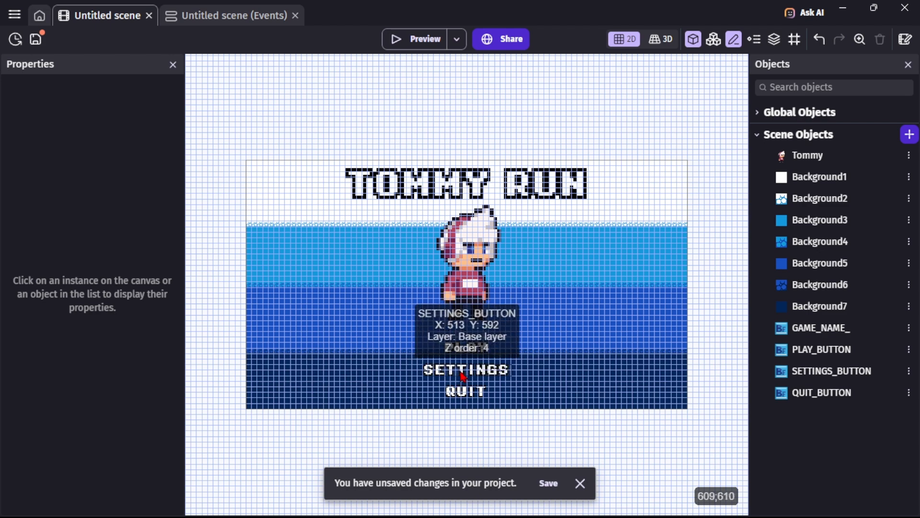
click(467, 398)
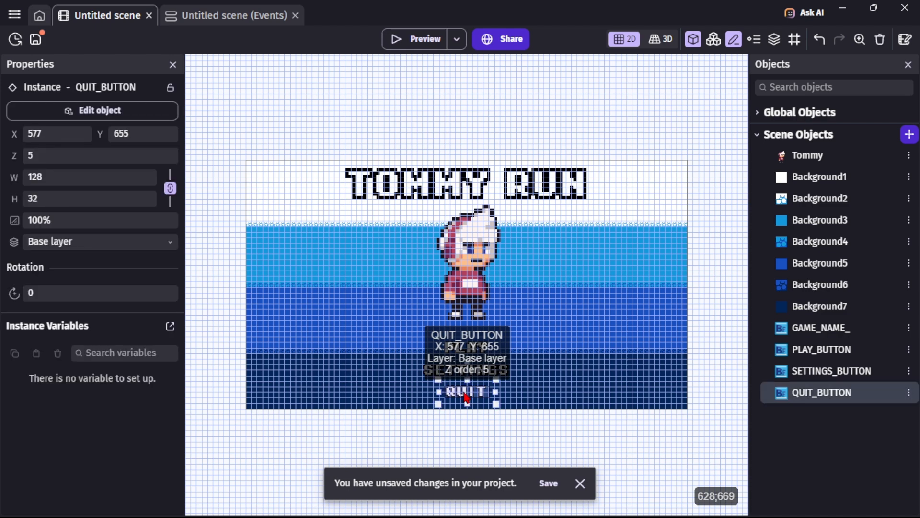
drag(467, 398, 468, 400)
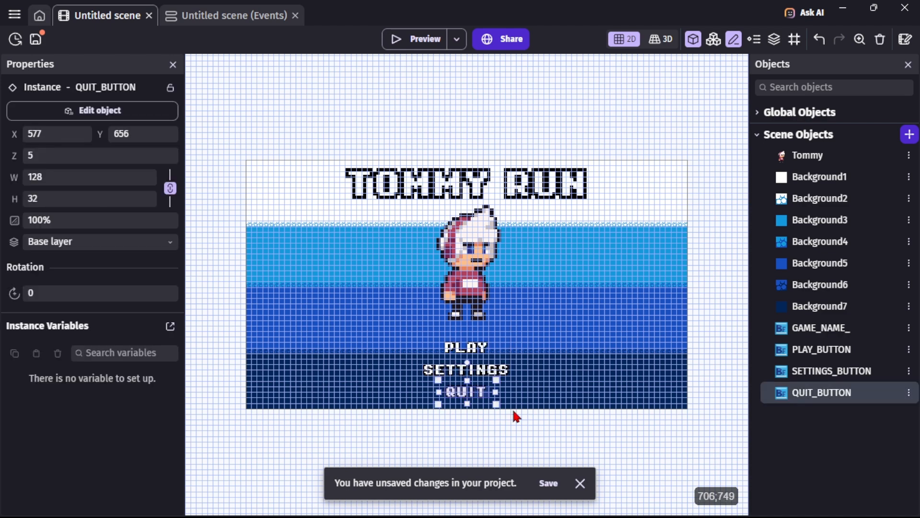
click(521, 437)
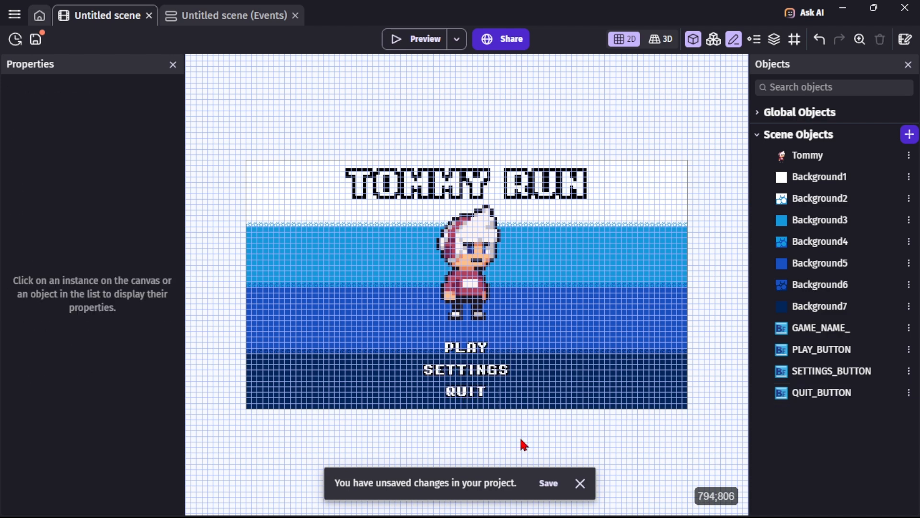
Add an Outline effect named Highlight to PLAY_BUTTON.
click(475, 353)
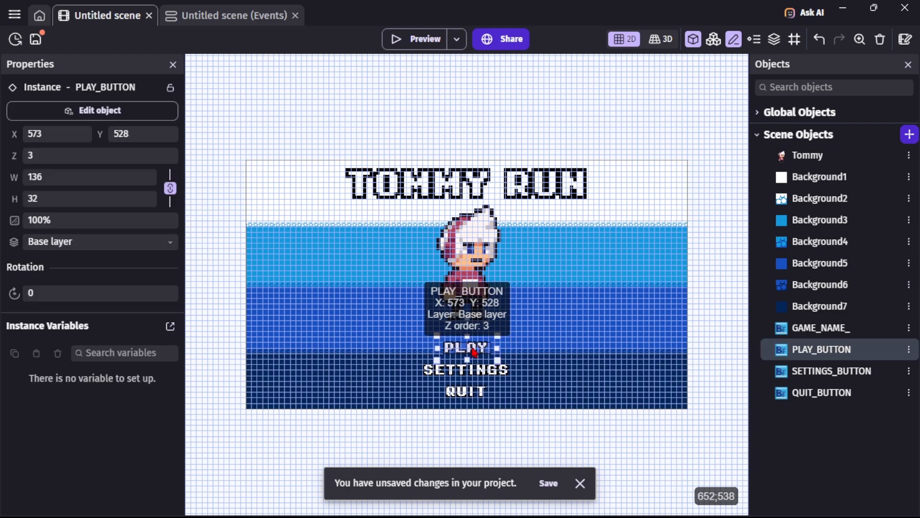
double_click(474, 352)
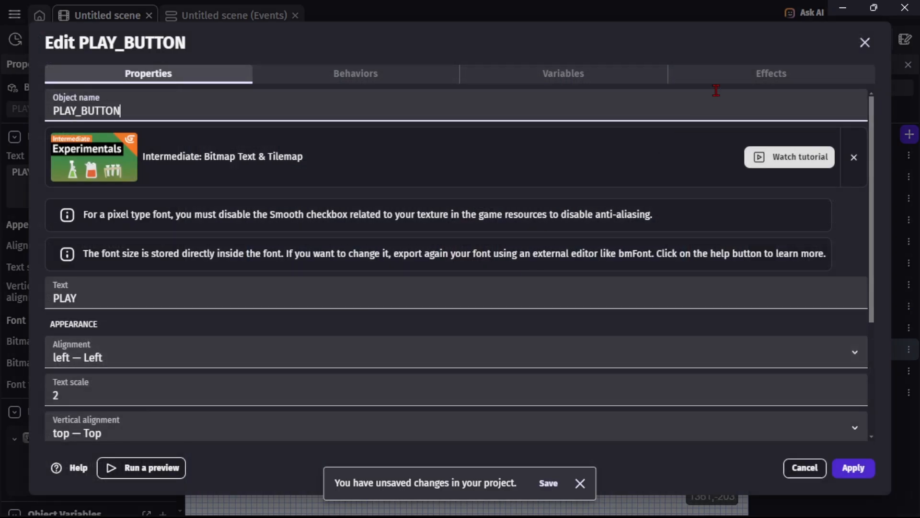
click(726, 80)
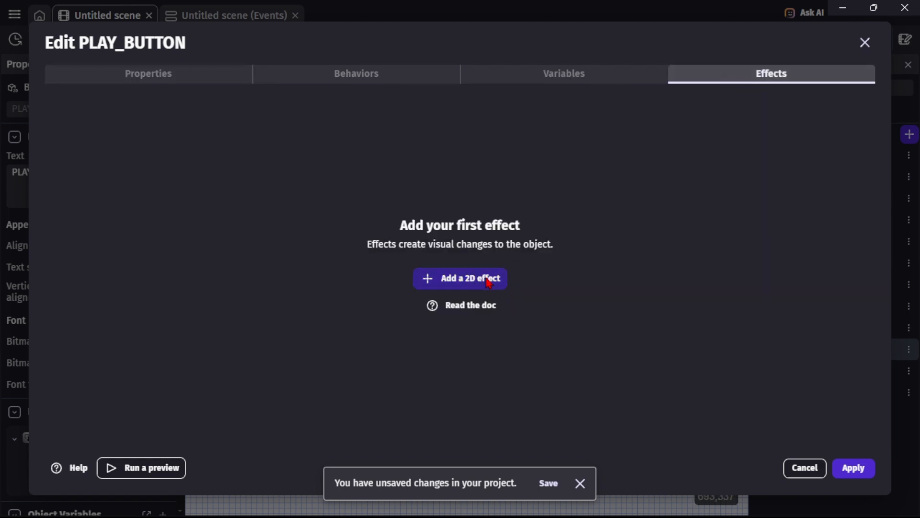
click(489, 282)
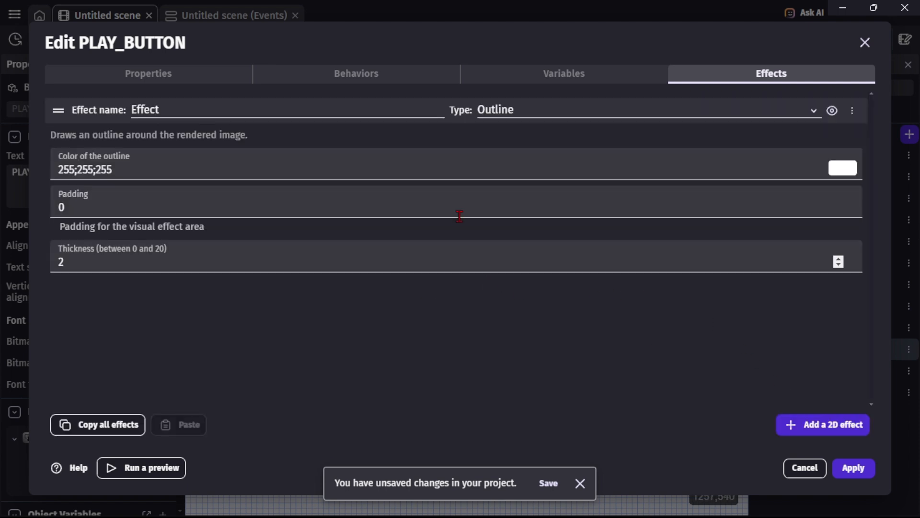
click(272, 103)
key(BackSpace)
key(BackSpace)
key(BackSpace)
key(BackSpace)
key(BackSpace)
key(BackSpace)
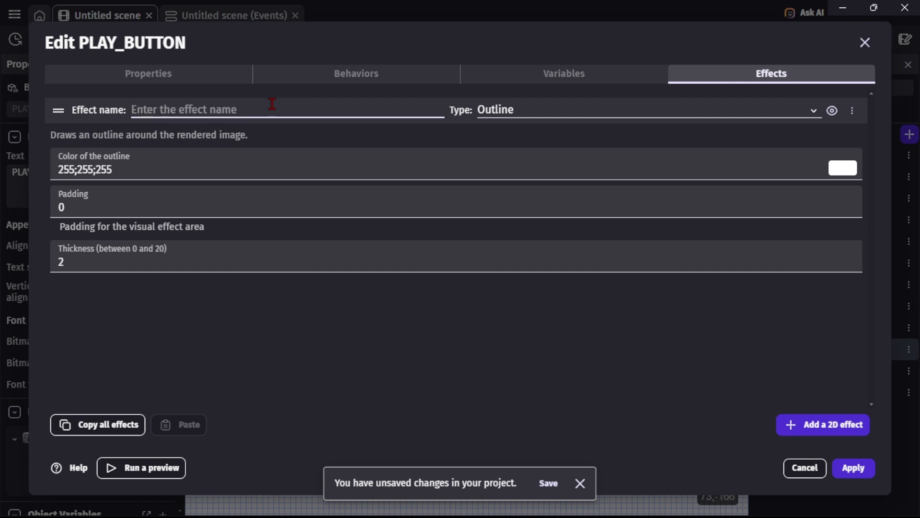
text(H)
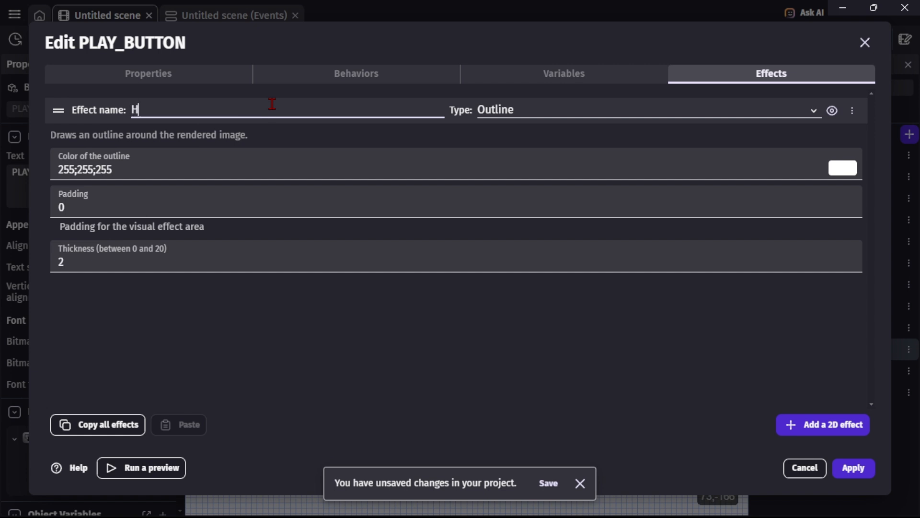
text(ighlight)
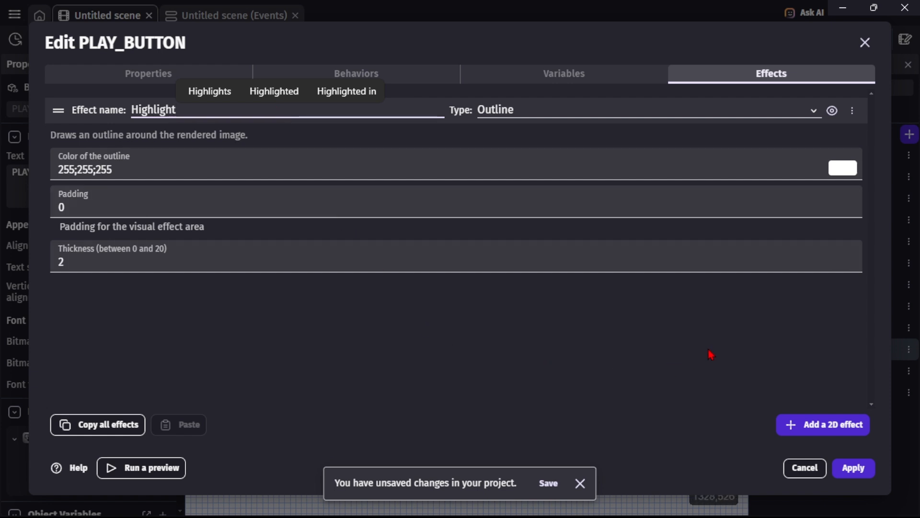
click(851, 468)
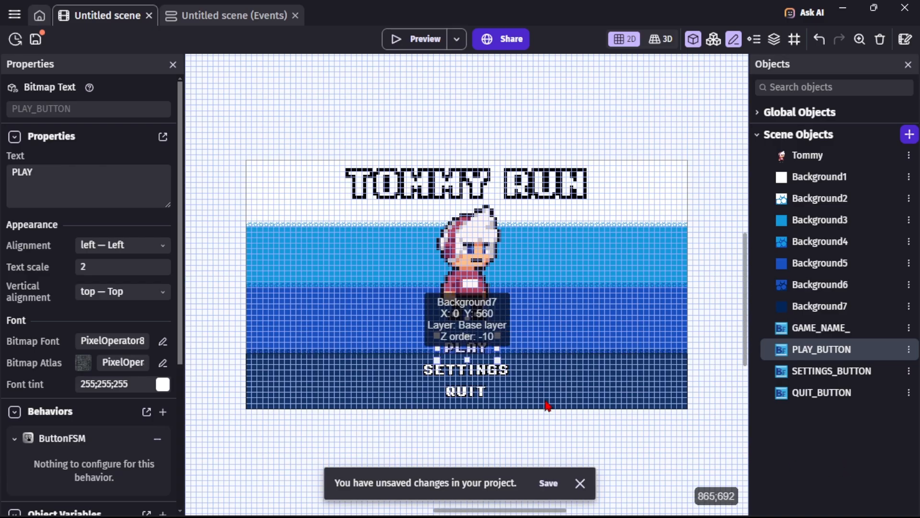
Run a maximized preview to check the highlighted PLAY button, then close it.
click(411, 39)
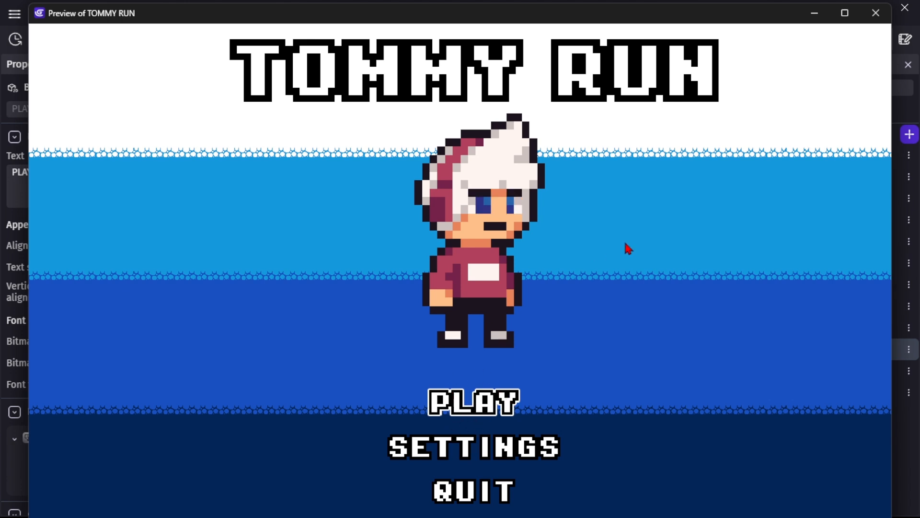
click(845, 12)
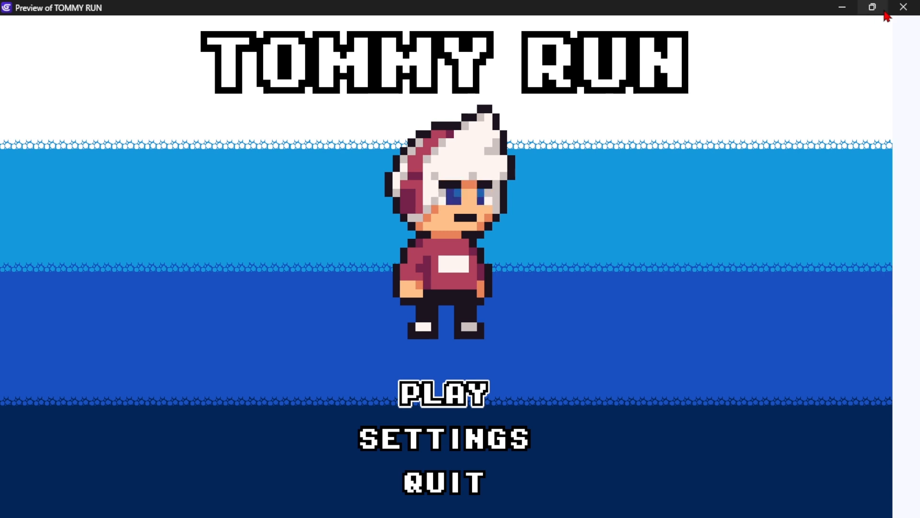
click(906, 10)
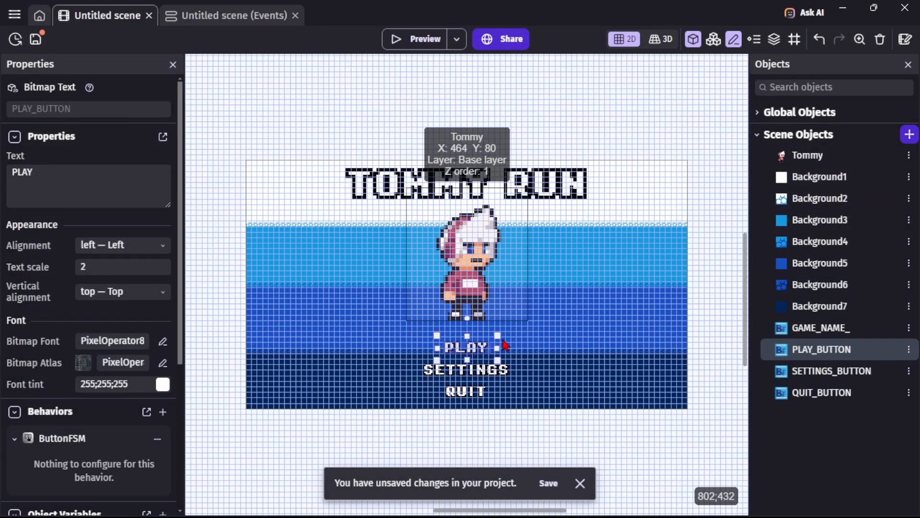
Inspect the QUIT_BUTTON object's effects.
click(482, 376)
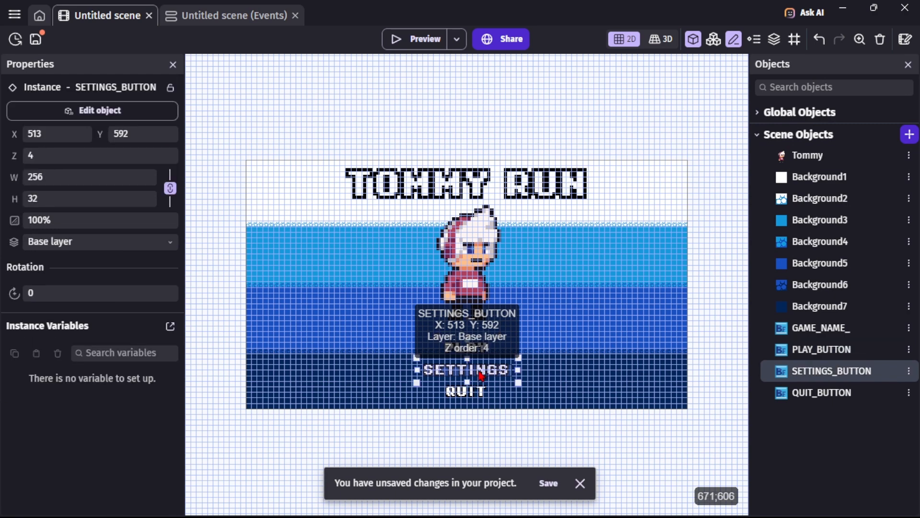
double_click(481, 376)
click(488, 277)
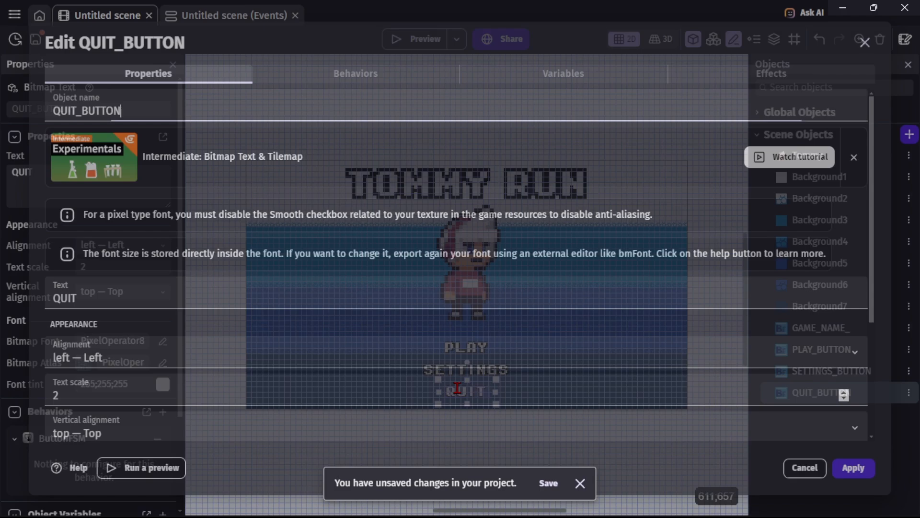
click(771, 73)
click(853, 467)
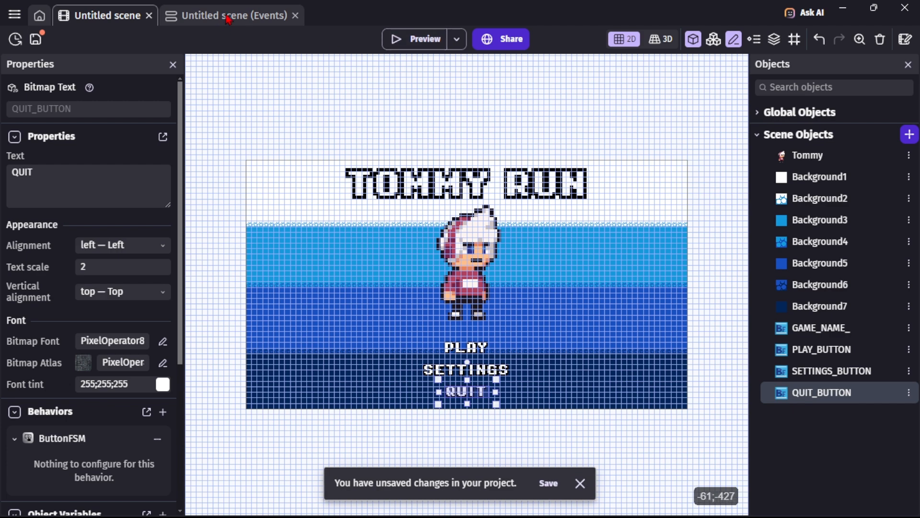
Preview the title screen and close the preview.
click(407, 40)
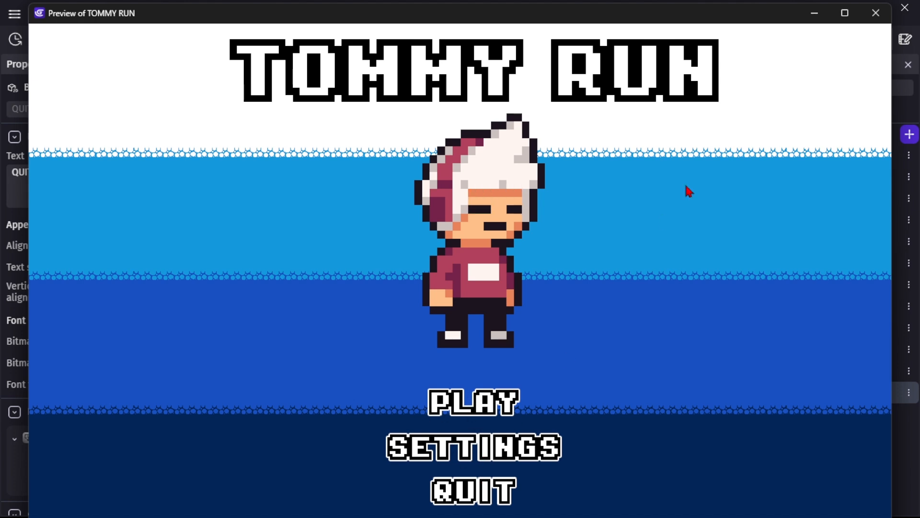
click(876, 14)
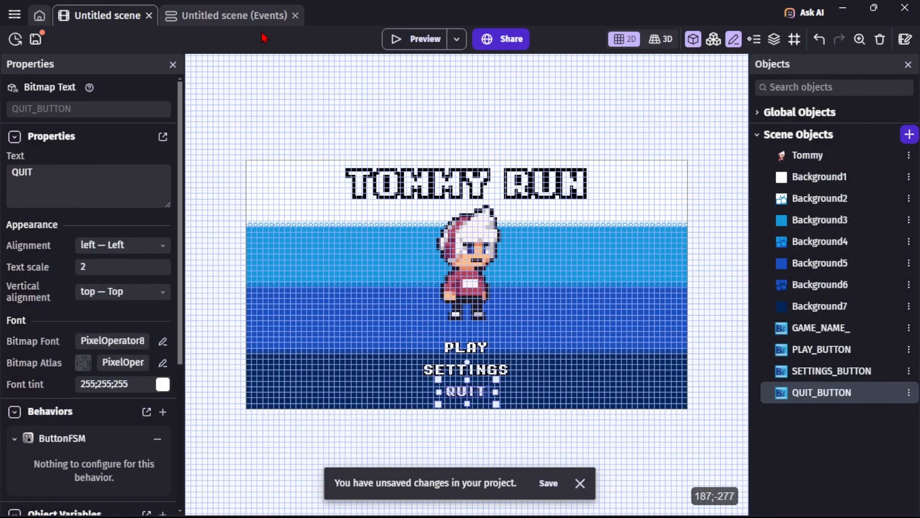
Add a new empty event to the scene's events sheet.
click(239, 20)
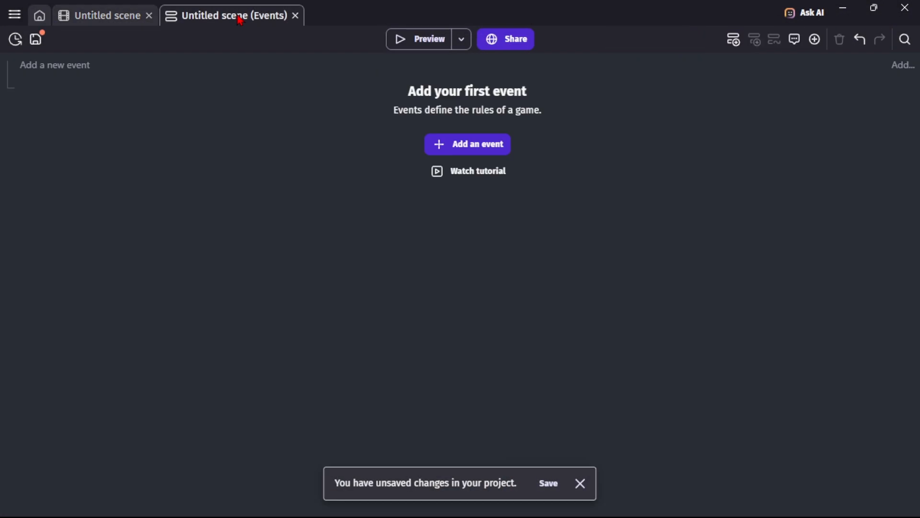
click(450, 147)
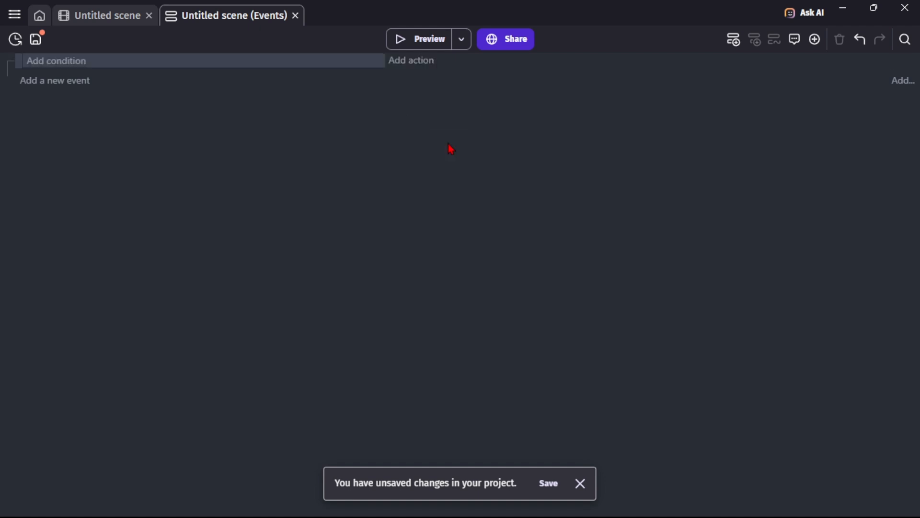
click(56, 65)
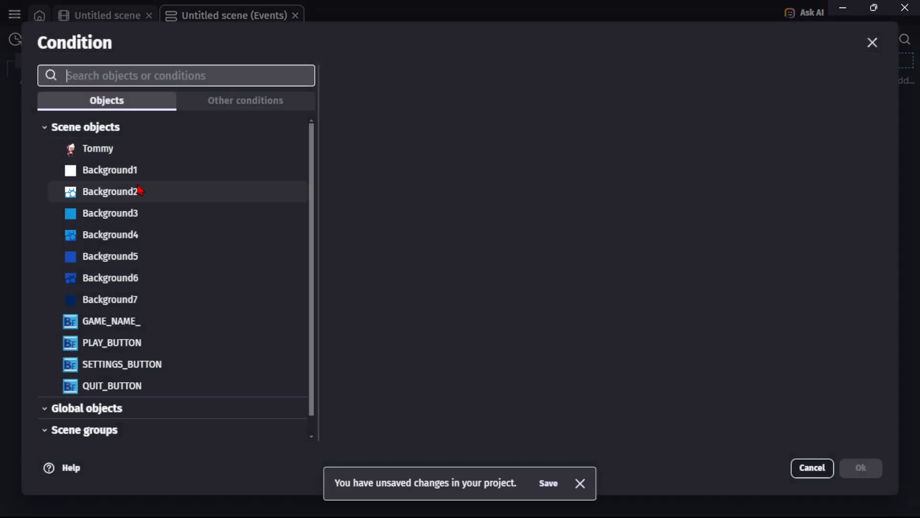
click(880, 46)
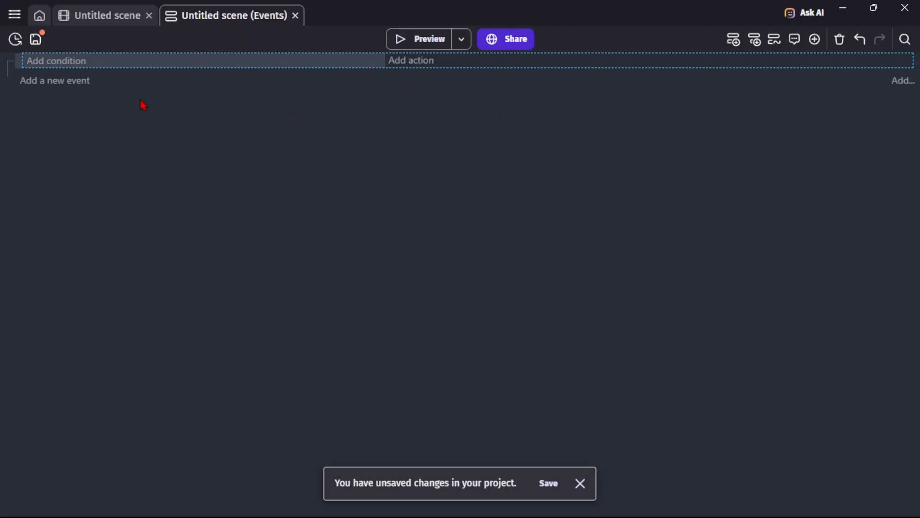
Add a condition to the event checking that the BUTTONS group is hovered, using the ButtonFSM behavior.
click(51, 64)
scroll(162, 299, down, 1)
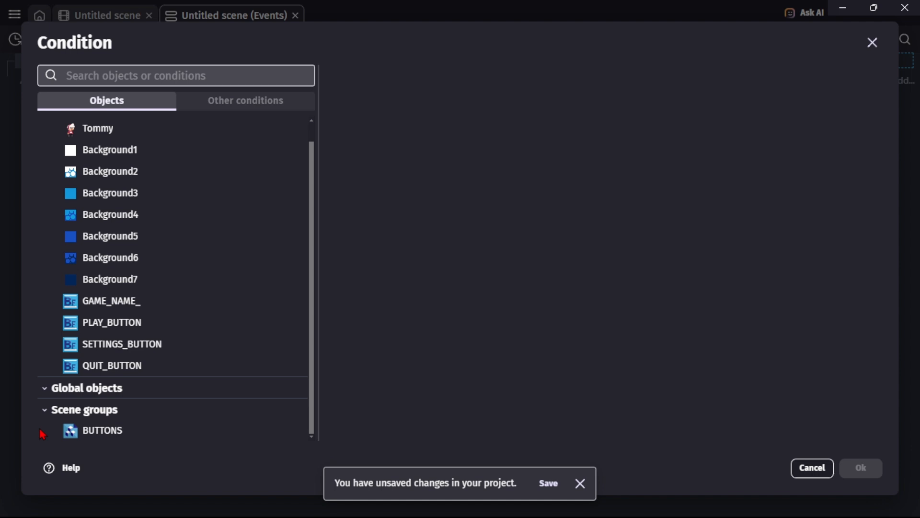
click(92, 436)
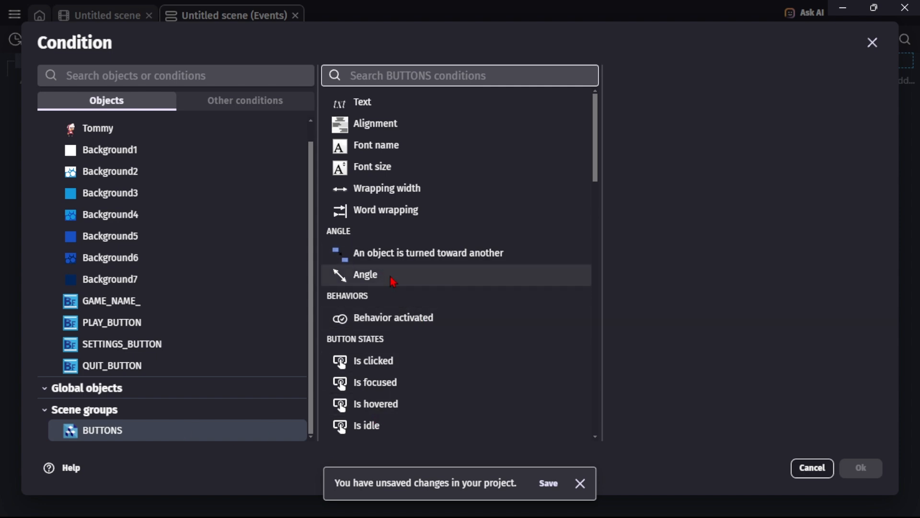
scroll(439, 349, down, 1)
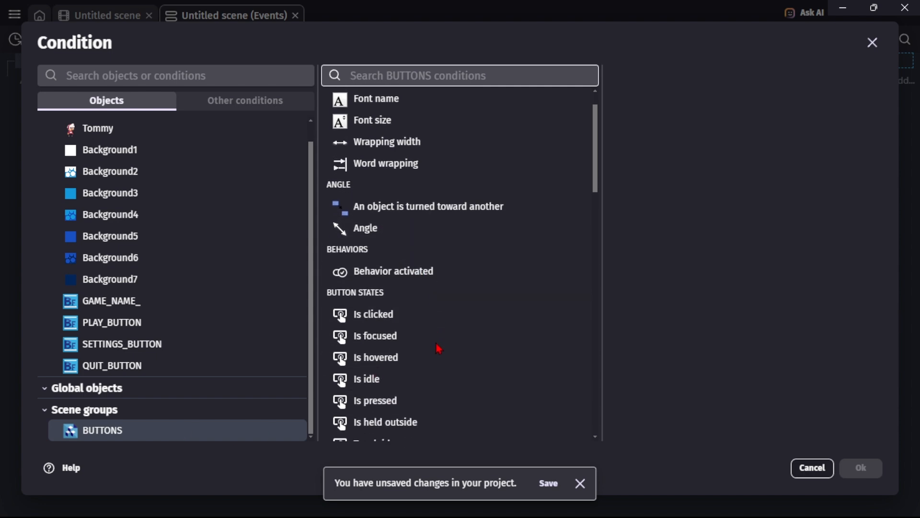
click(392, 351)
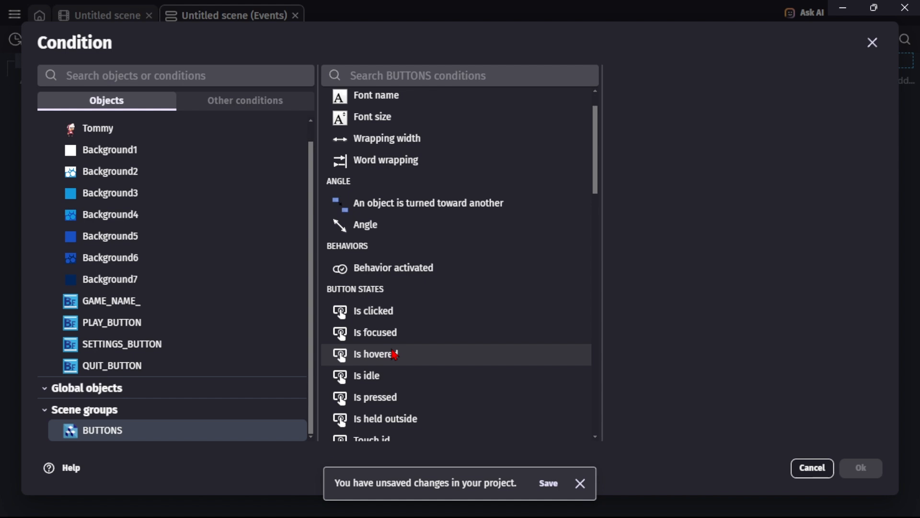
click(394, 354)
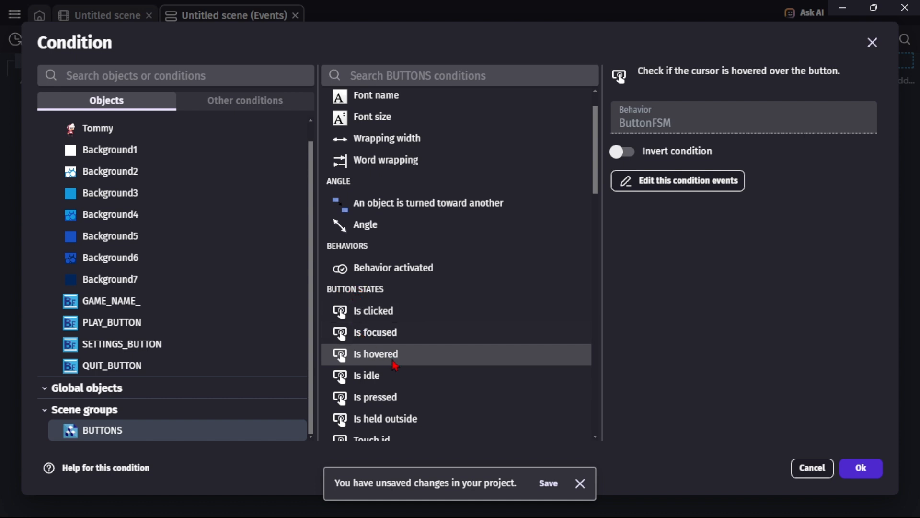
scroll(390, 360, down, 3)
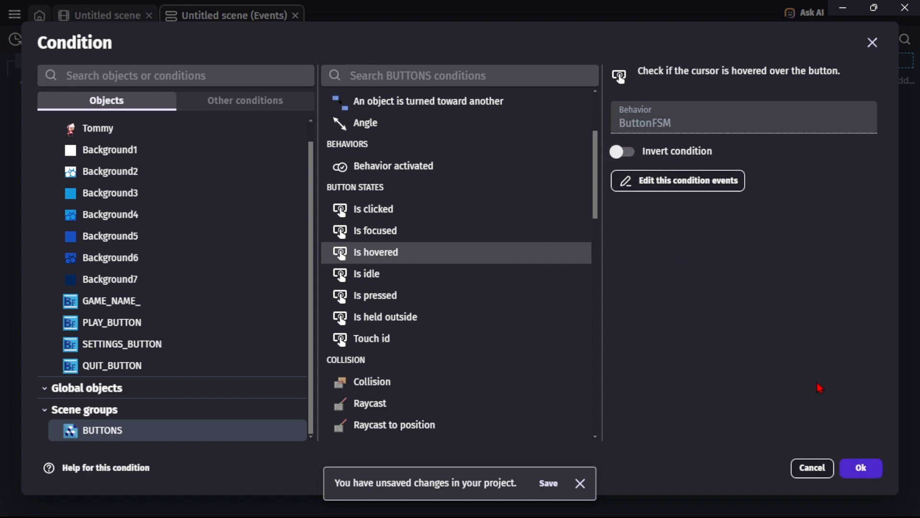
click(867, 468)
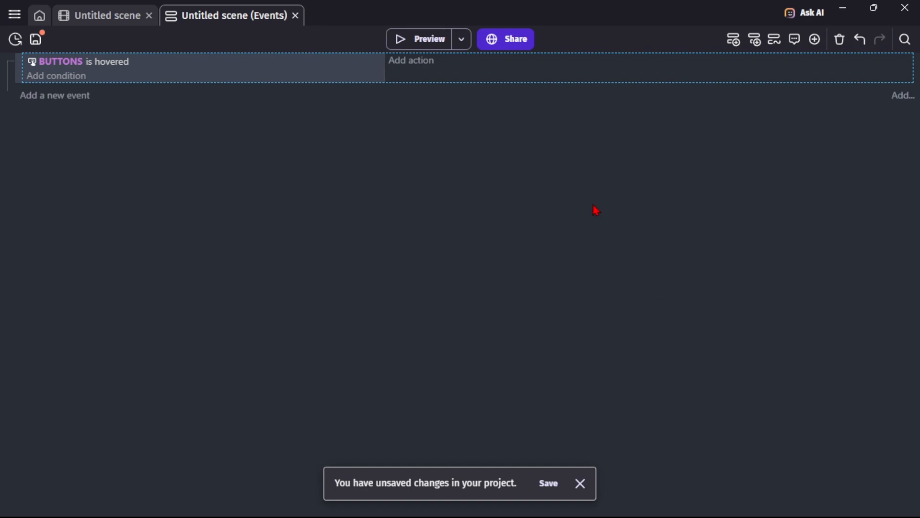
Try to add an action enabling an object effect on the BUTTONS group, then close the action dialog.
click(405, 67)
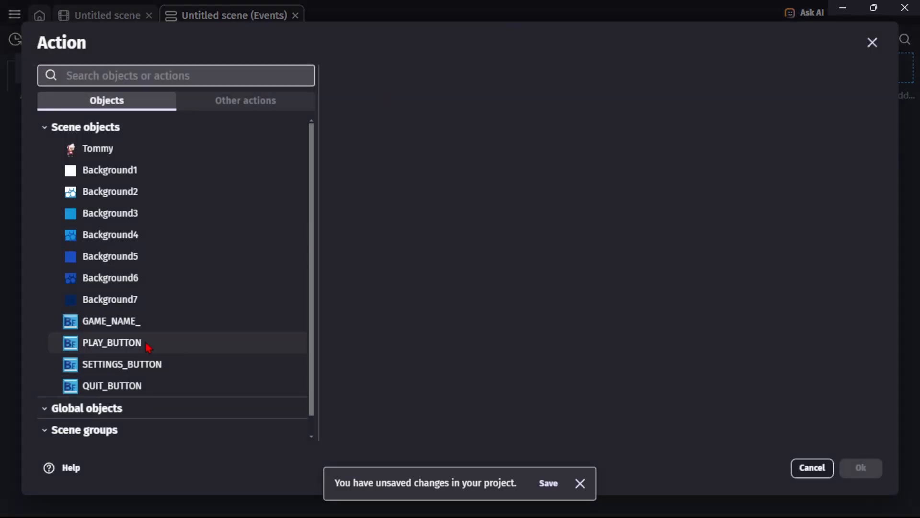
scroll(154, 344, down, 1)
click(143, 431)
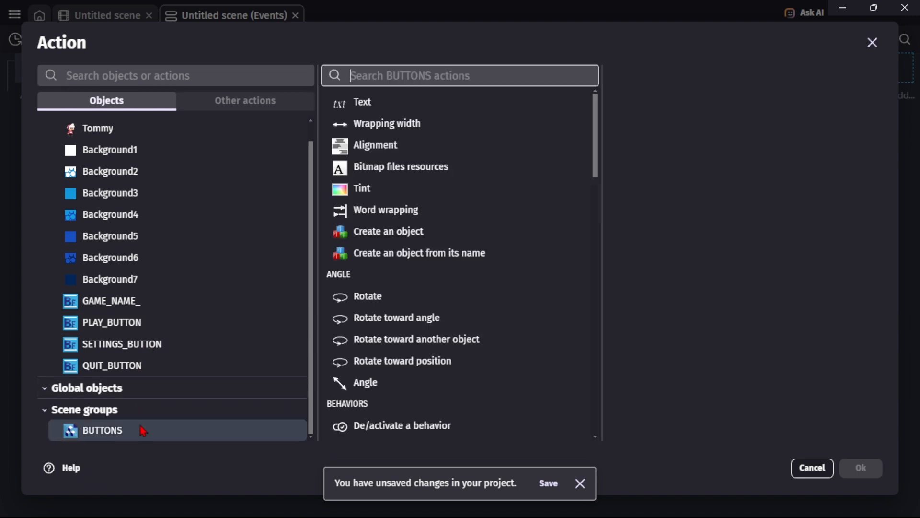
scroll(457, 366, down, 1)
scroll(456, 365, down, 2)
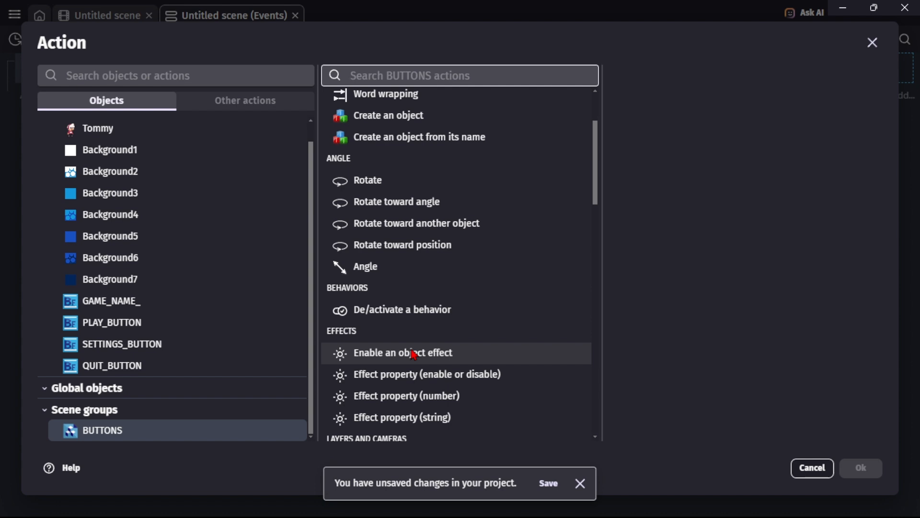
click(414, 355)
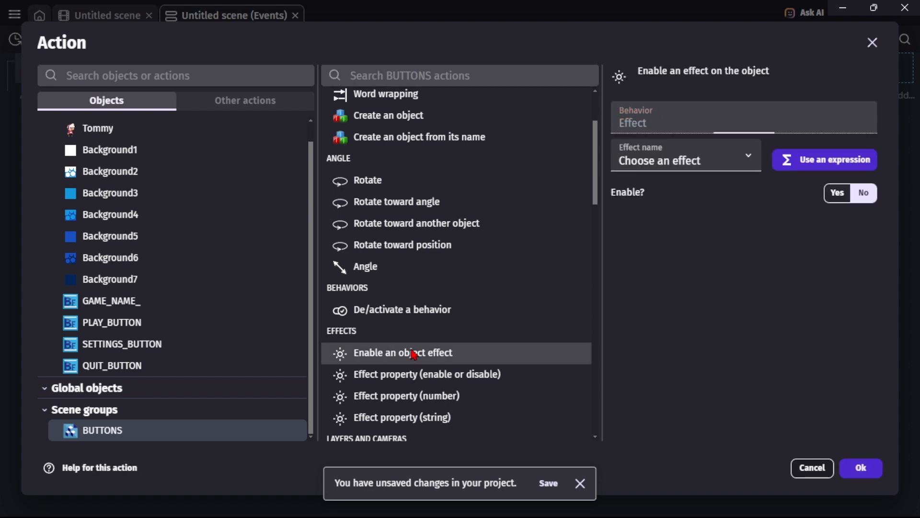
click(696, 164)
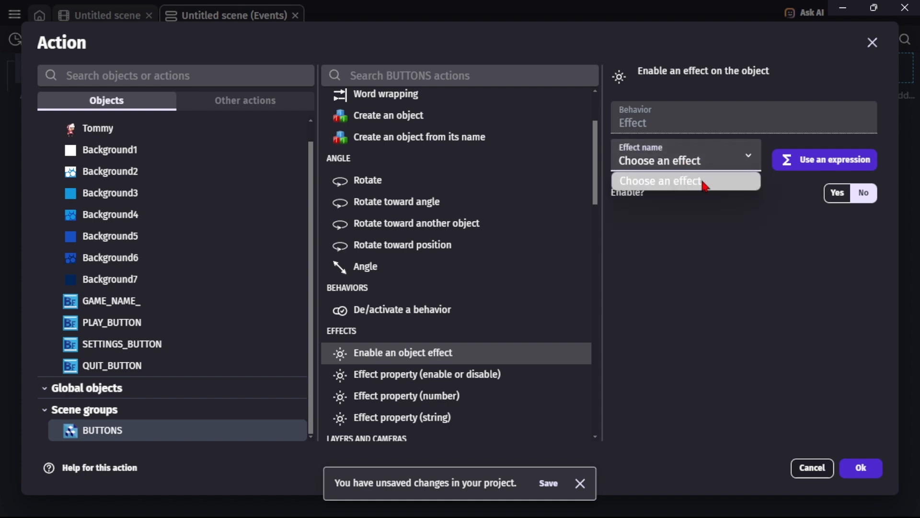
click(728, 164)
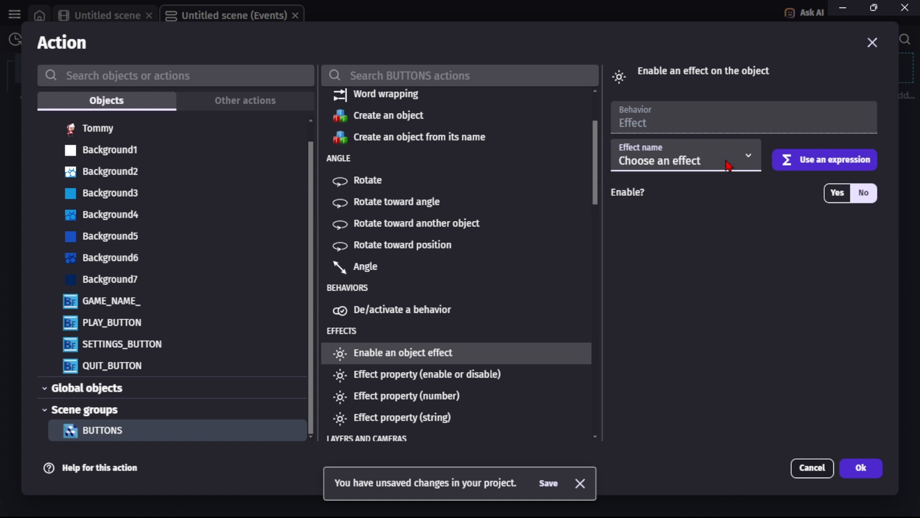
click(728, 165)
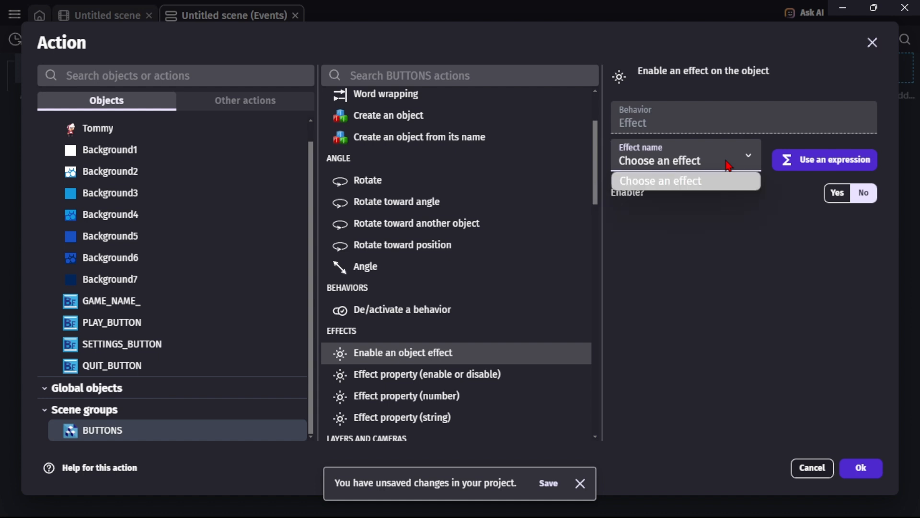
click(728, 164)
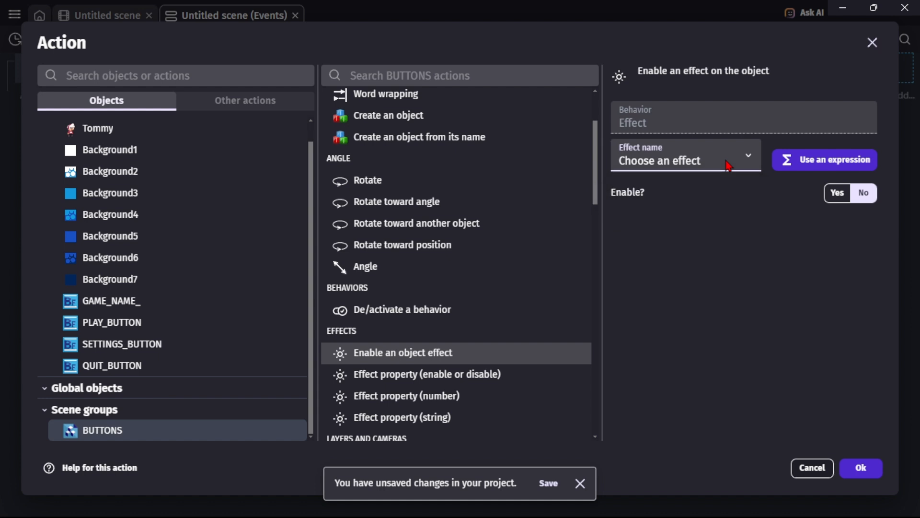
click(873, 43)
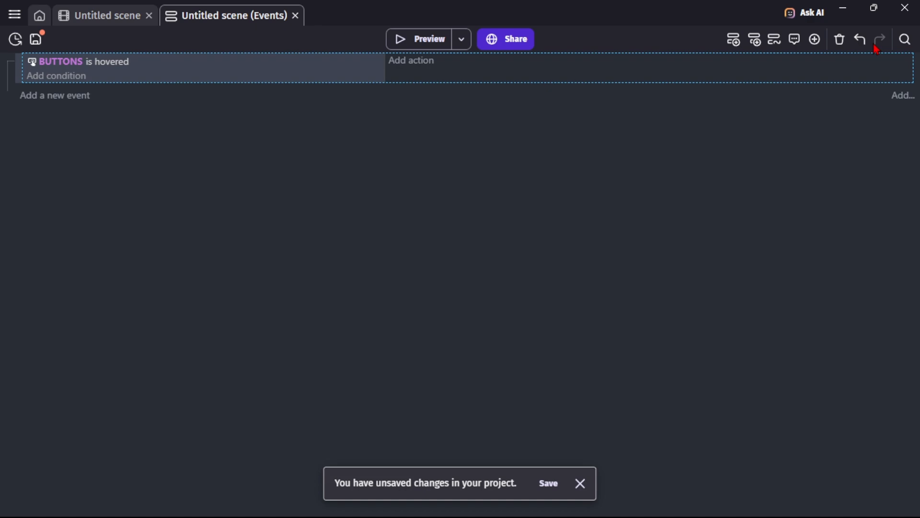
Rename SETTINGS_BUTTON's Outline effect to Highlight and apply the change.
click(96, 16)
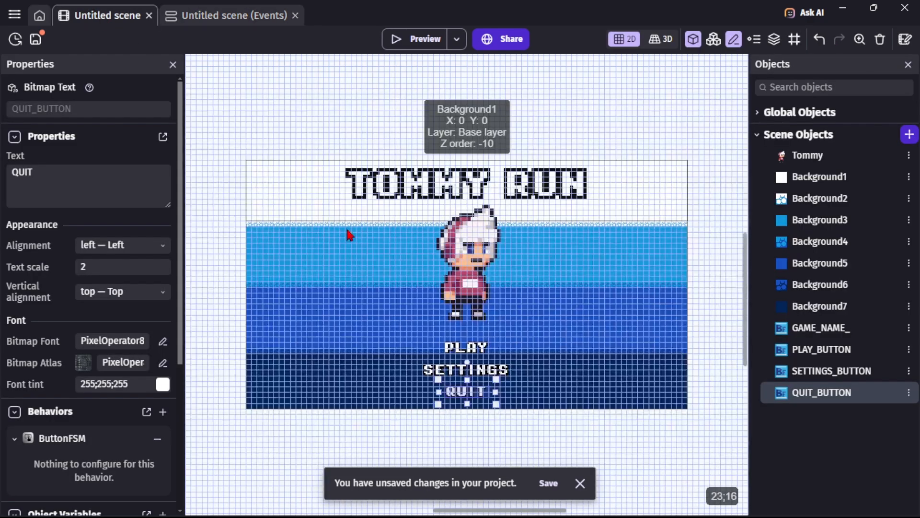
click(497, 375)
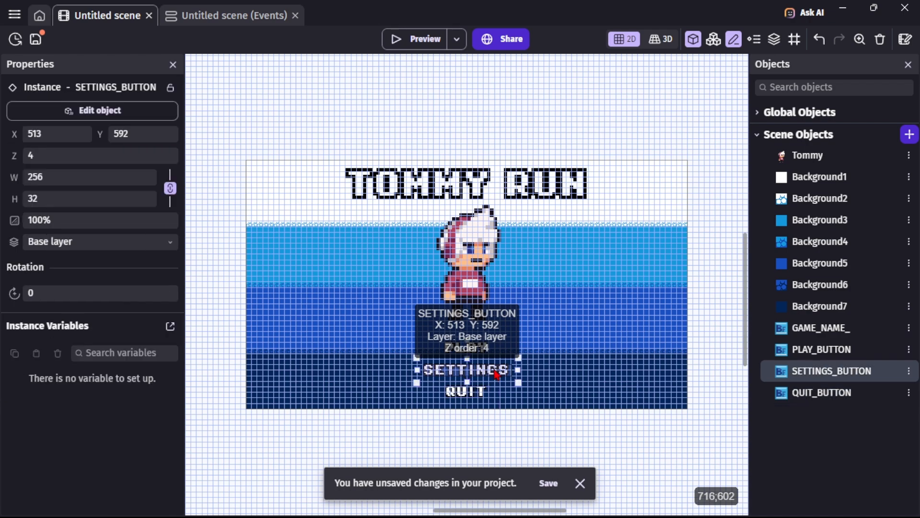
double_click(497, 375)
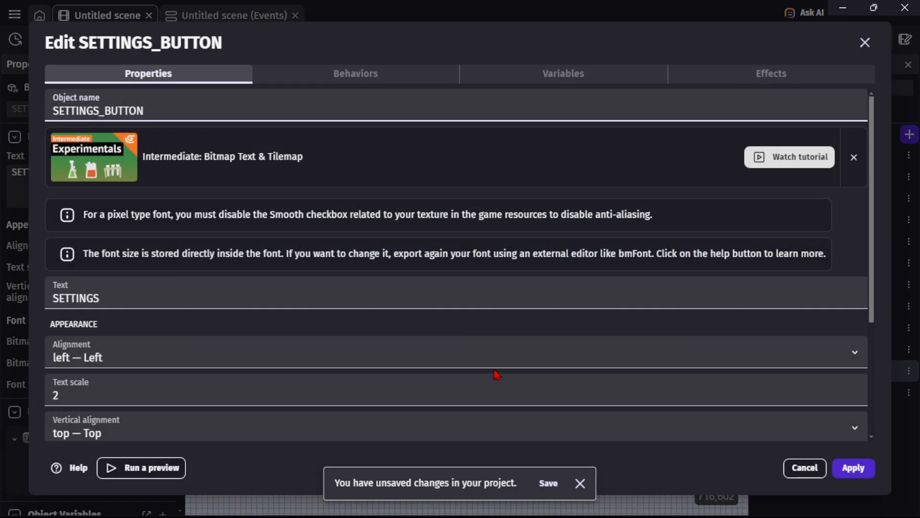
click(733, 80)
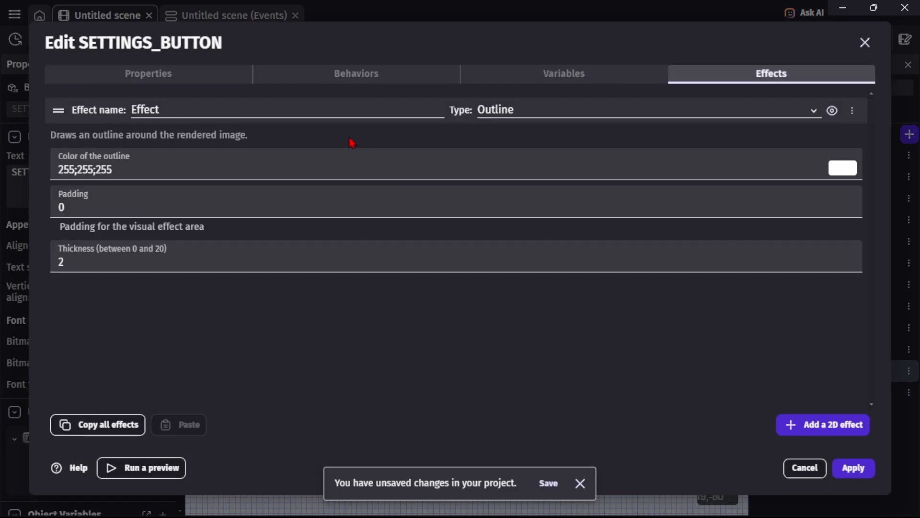
click(274, 110)
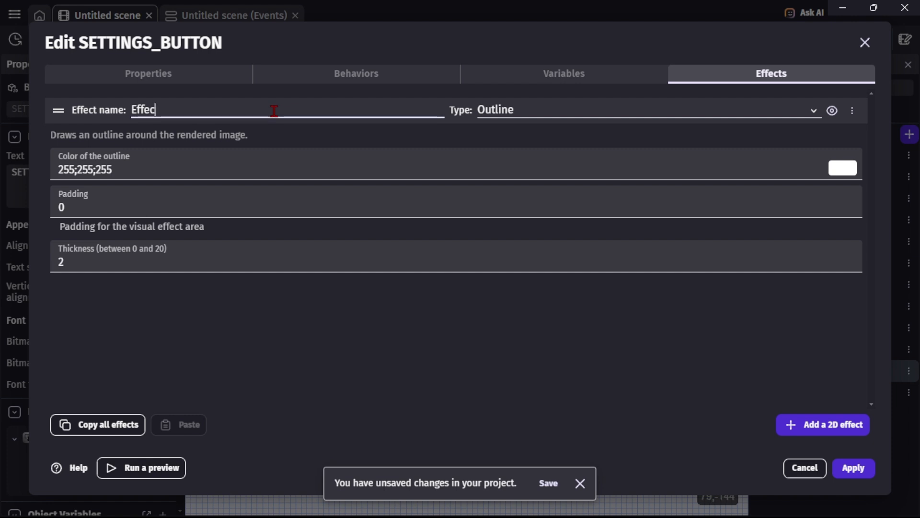
key(BackSpace)
key(BackSpace)
key(BackSpace)
key(BackSpace)
key(BackSpace)
text(H)
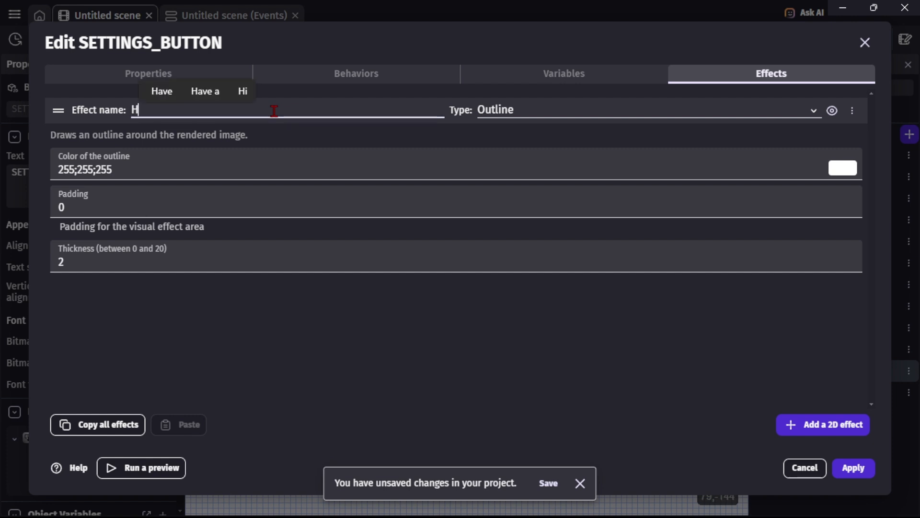
text(ighlight)
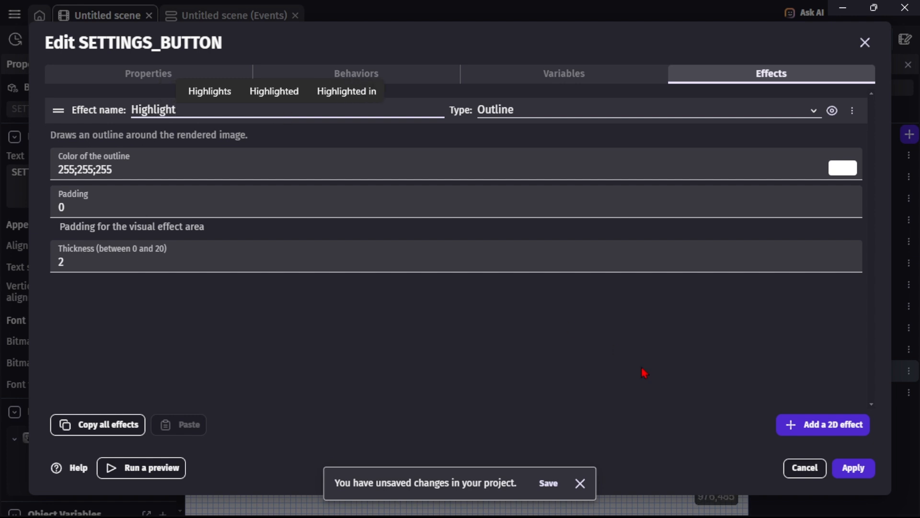
click(858, 468)
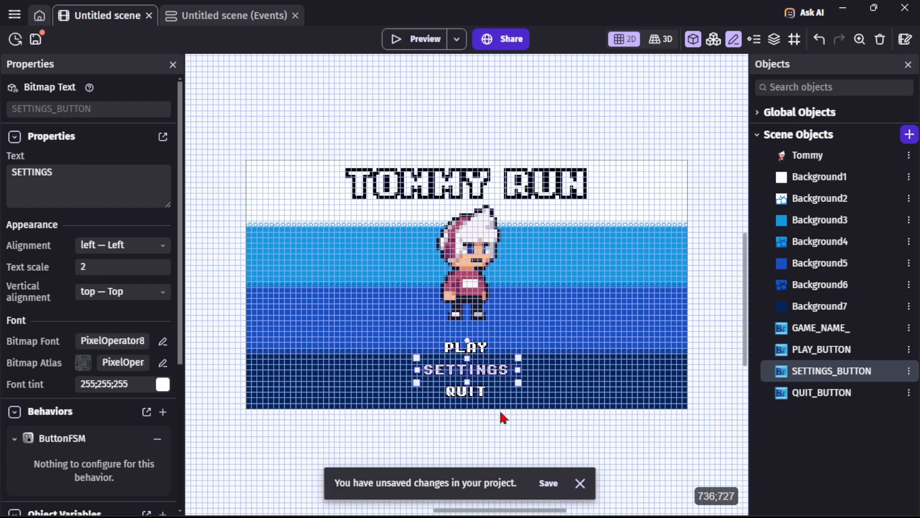
Rename QUIT_BUTTON's Outline effect to Highlight and apply the change.
click(473, 399)
double_click(472, 399)
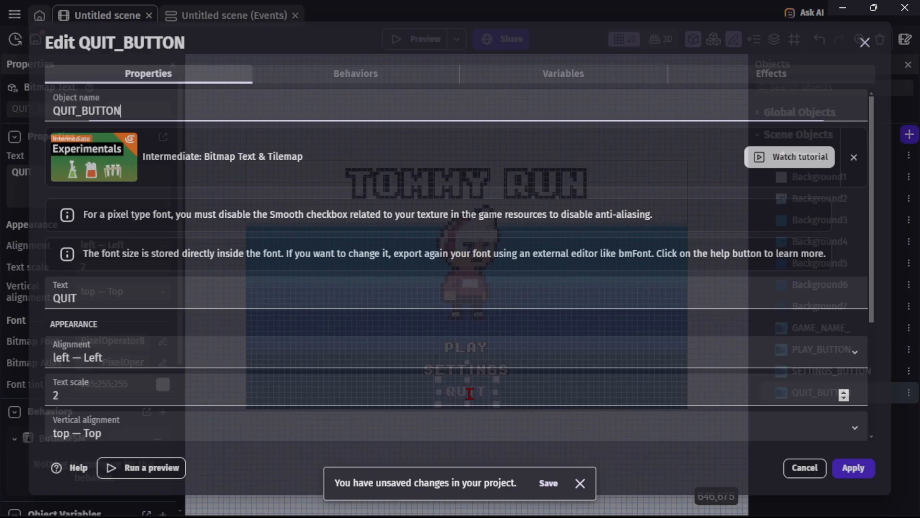
click(746, 81)
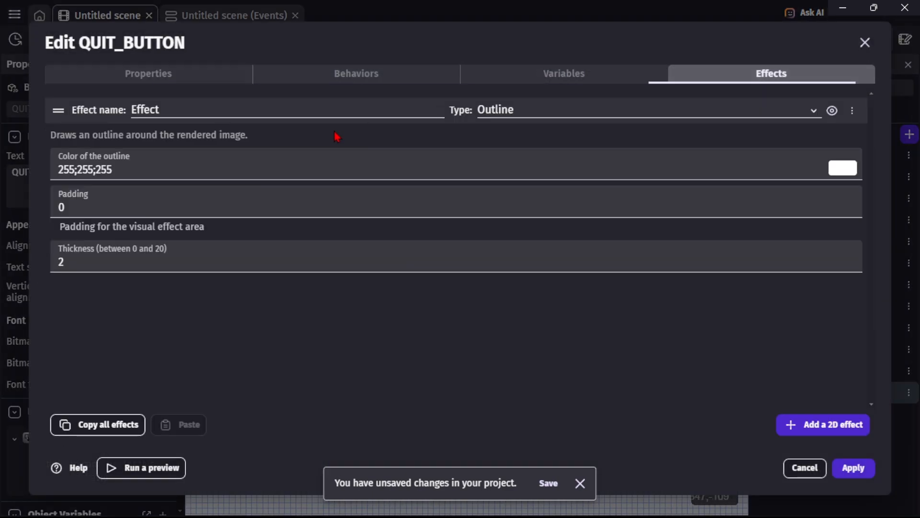
click(275, 105)
key(BackSpace)
key(BackSpace)
key(BackSpace)
key(BackSpace)
key(BackSpace)
key(BackSpace)
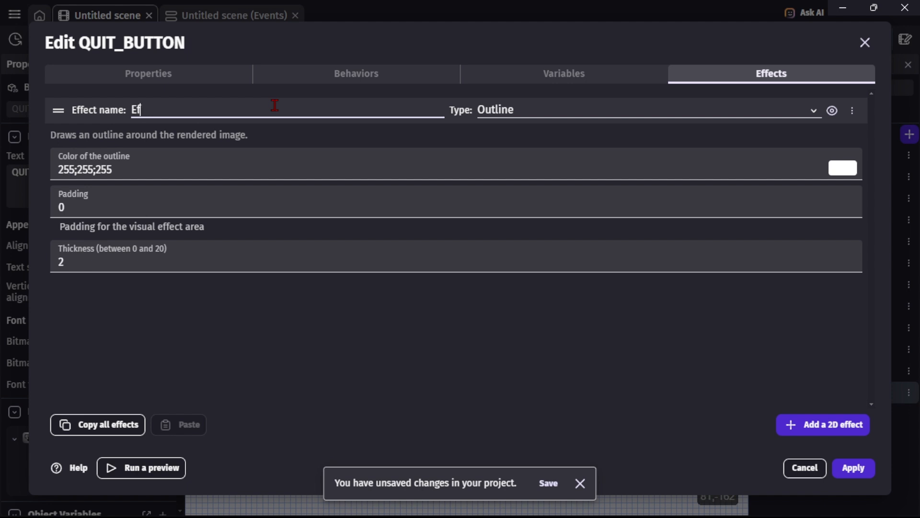
text(Hig)
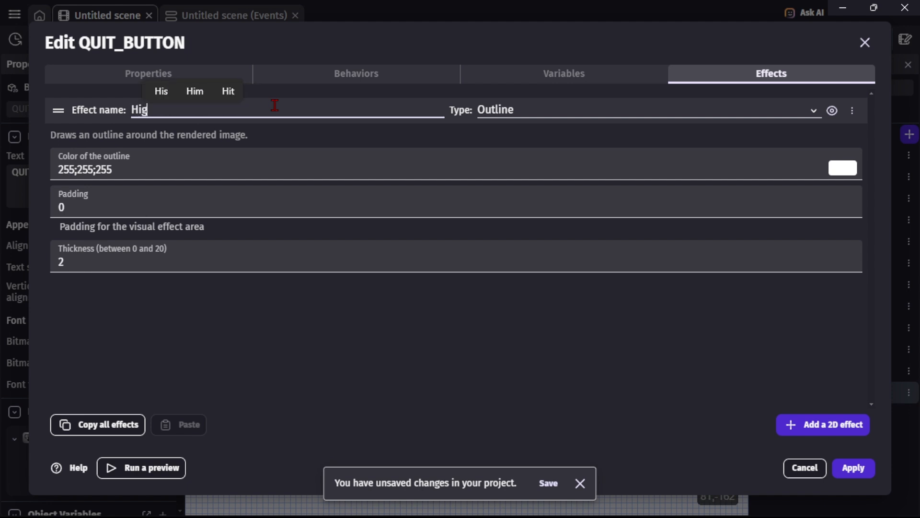
text(hlight)
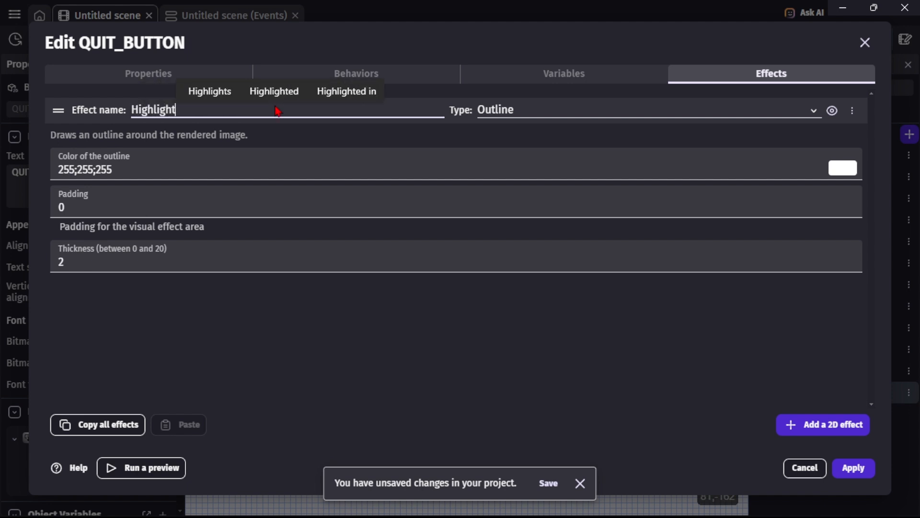
click(853, 468)
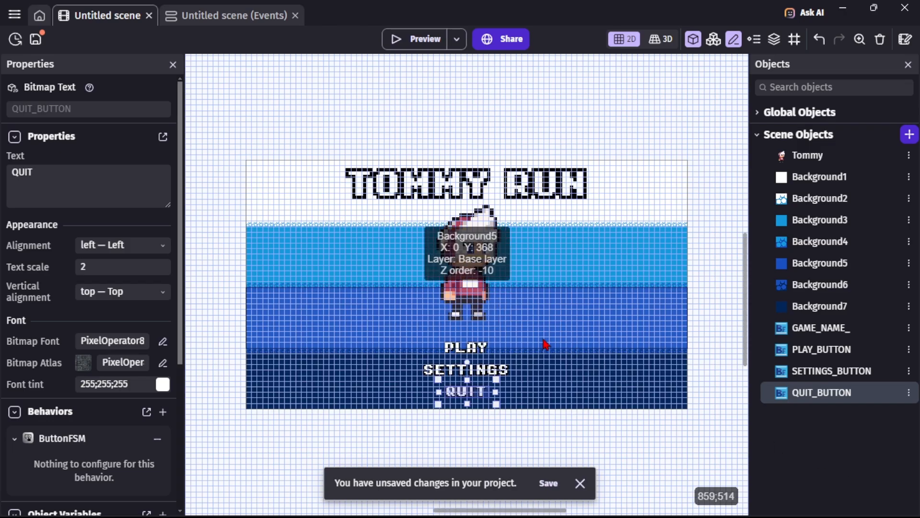
Open PLAY_BUTTON's object editor to check its Highlight effect, then close it.
double_click(480, 347)
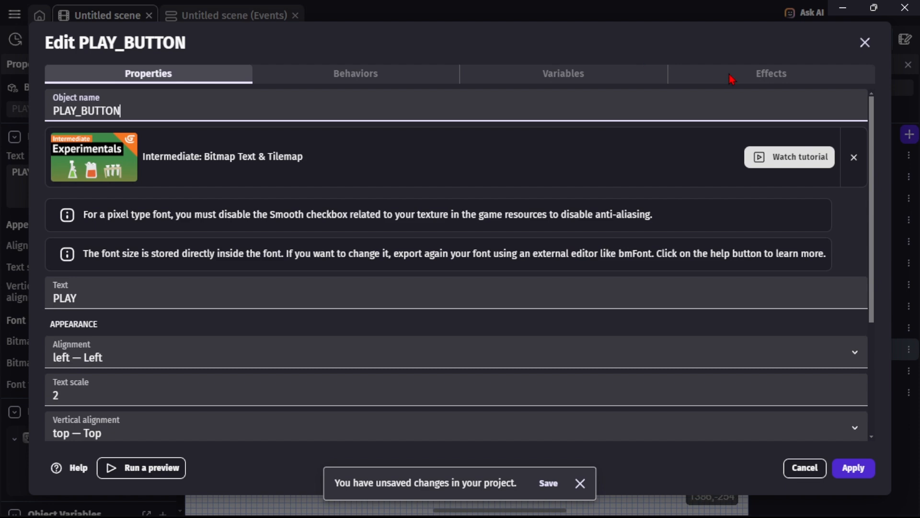
click(748, 84)
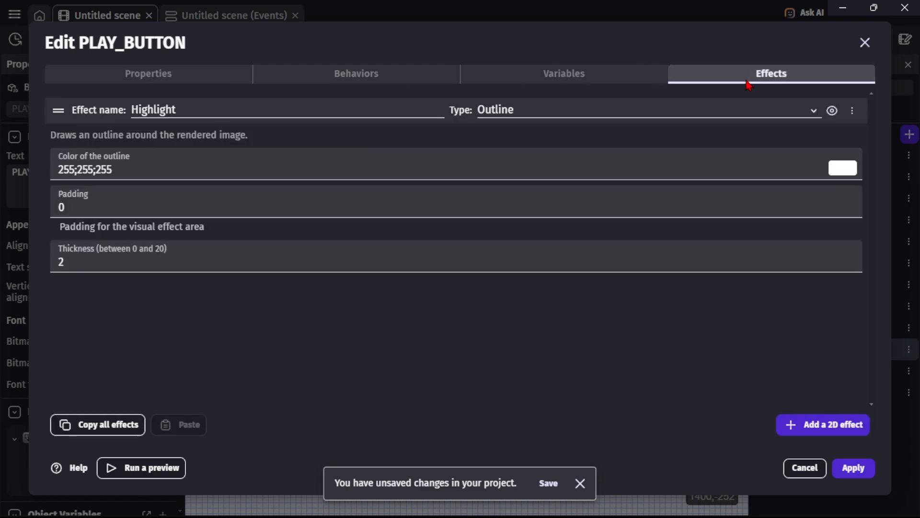
click(865, 43)
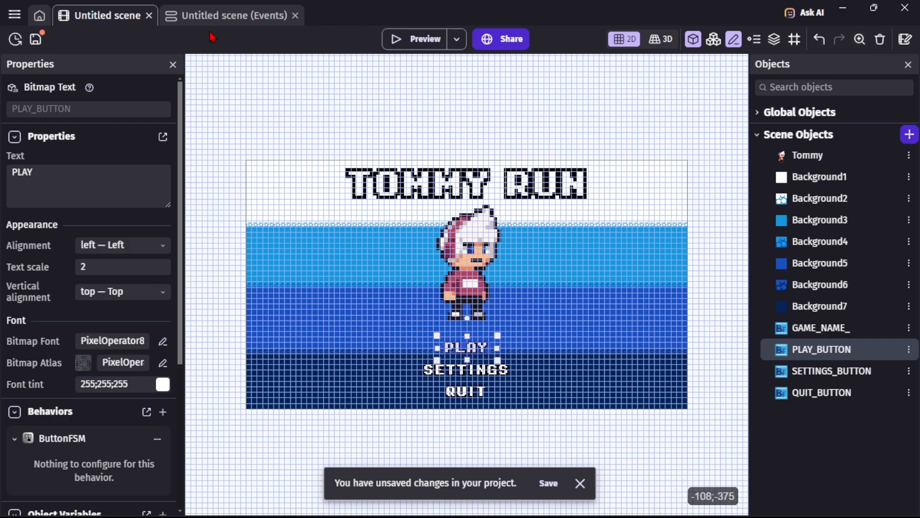
In the events sheet, add an action to the hover event enabling the Highlight effect on the BUTTONS group.
click(228, 17)
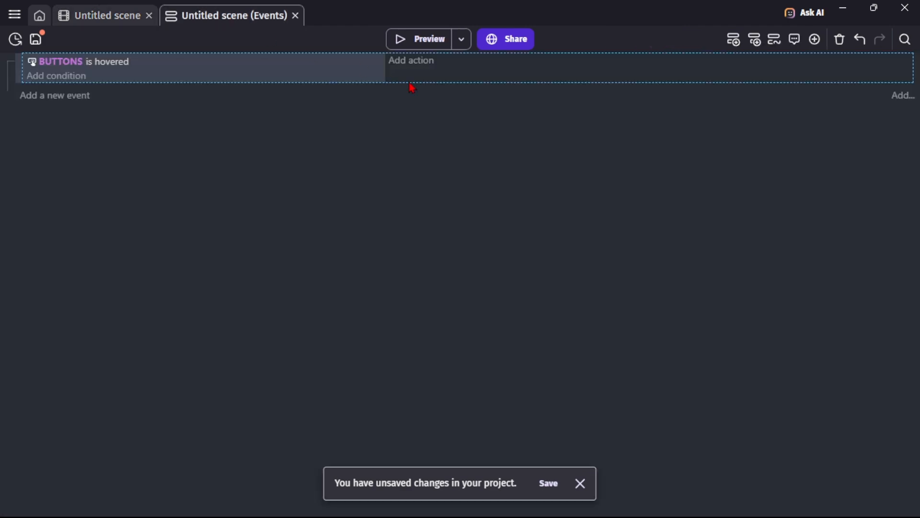
click(422, 66)
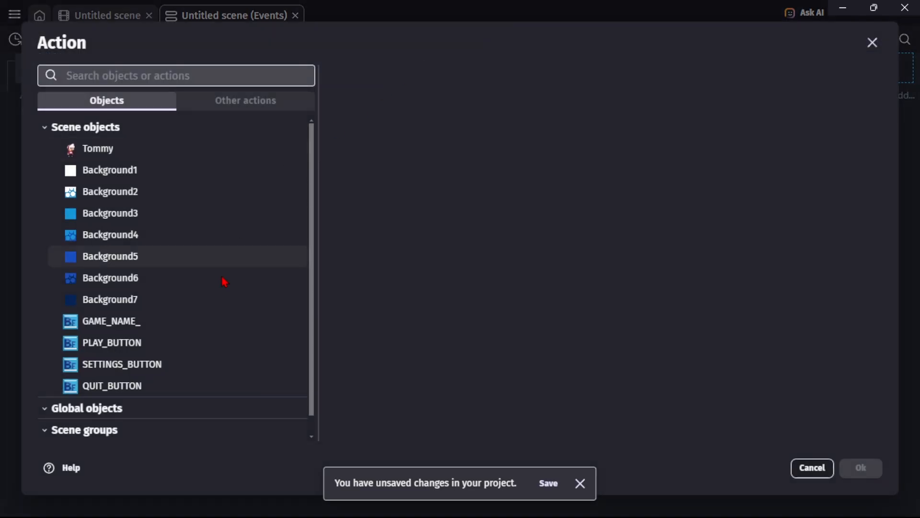
scroll(222, 283, down, 1)
click(175, 424)
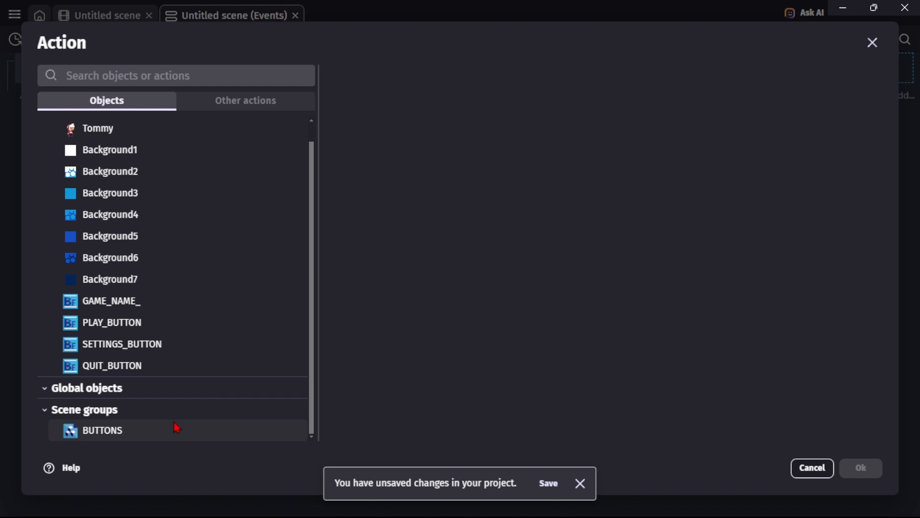
scroll(414, 410, down, 3)
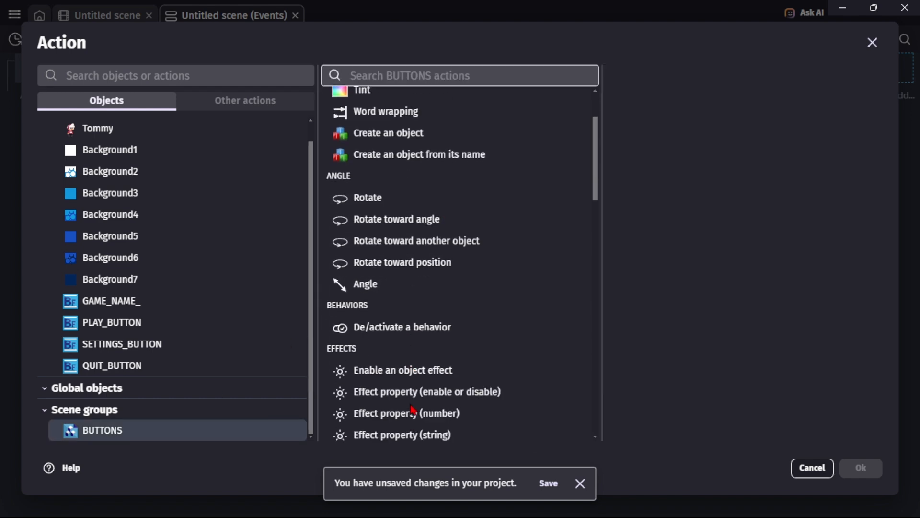
click(425, 328)
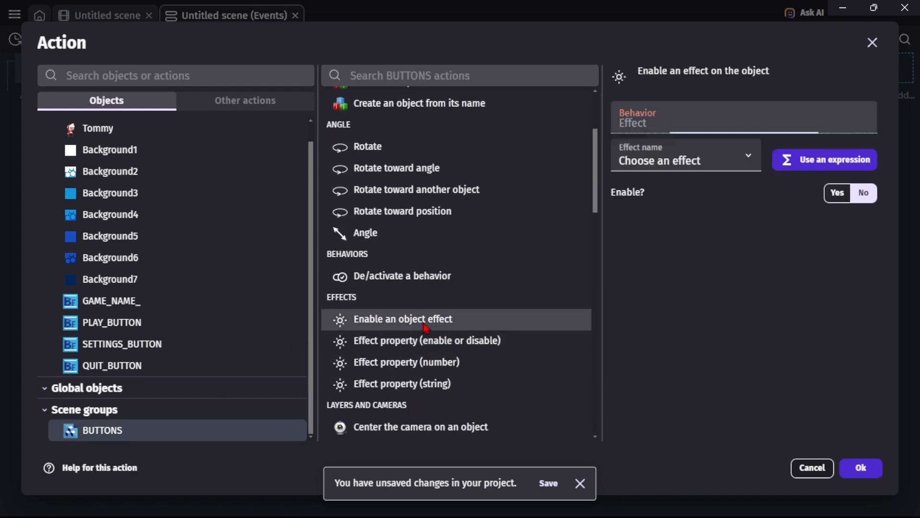
click(717, 157)
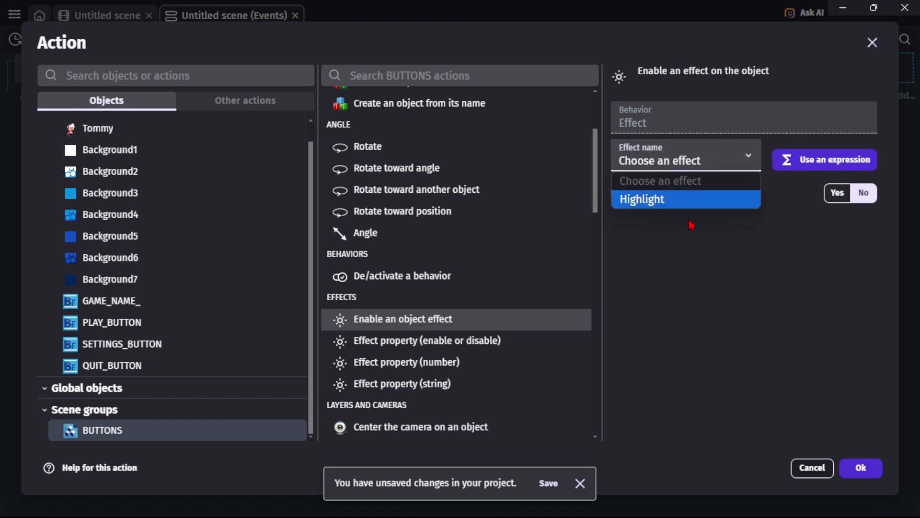
click(666, 206)
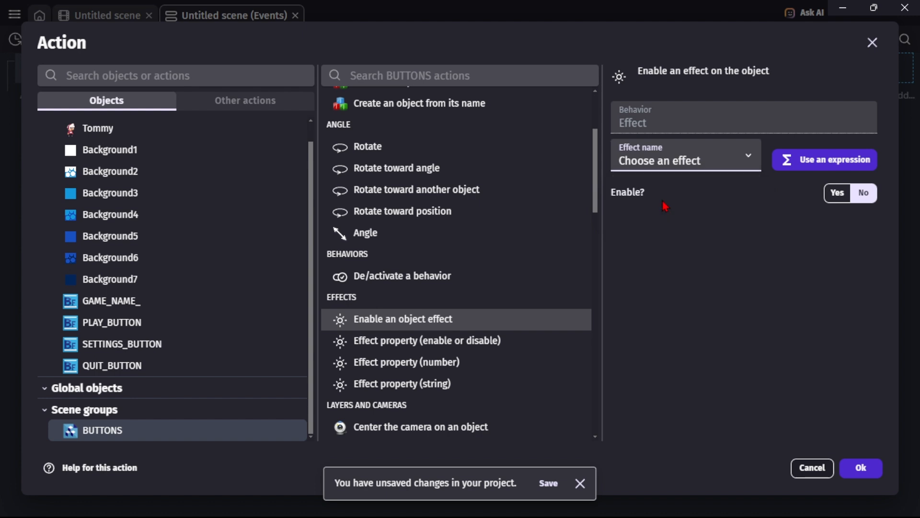
click(844, 198)
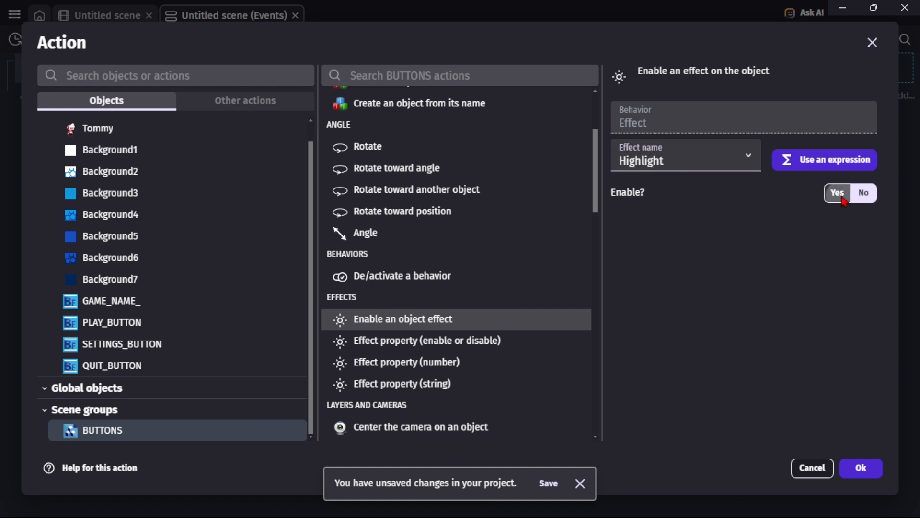
click(850, 473)
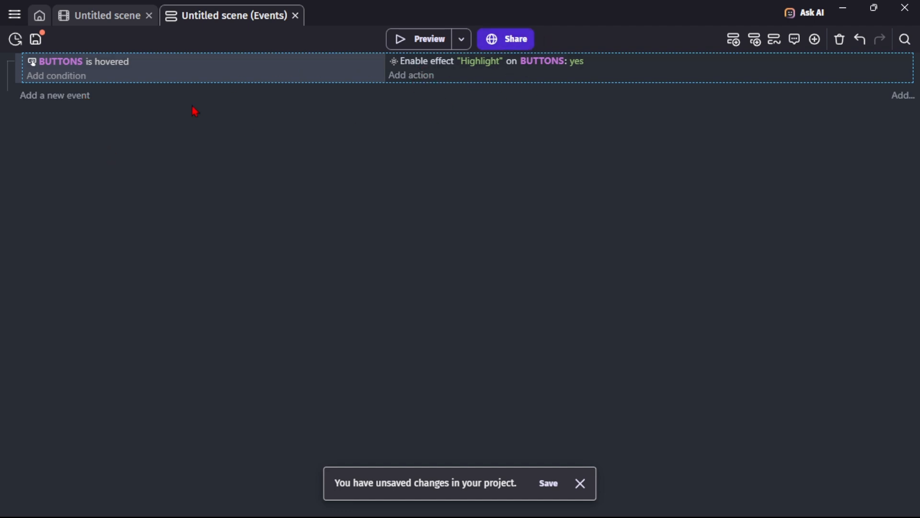
Copy the BUTTONS is hovered condition and paste it into a new event.
right_click(68, 70)
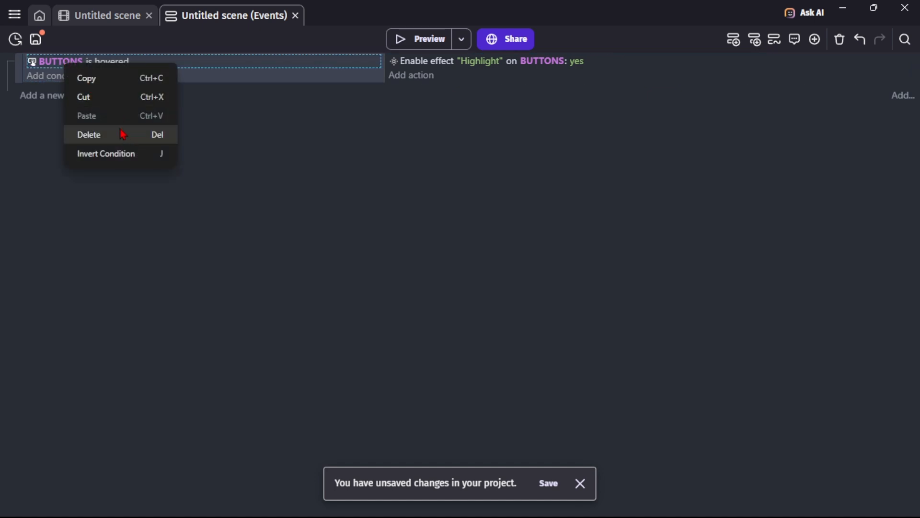
click(91, 81)
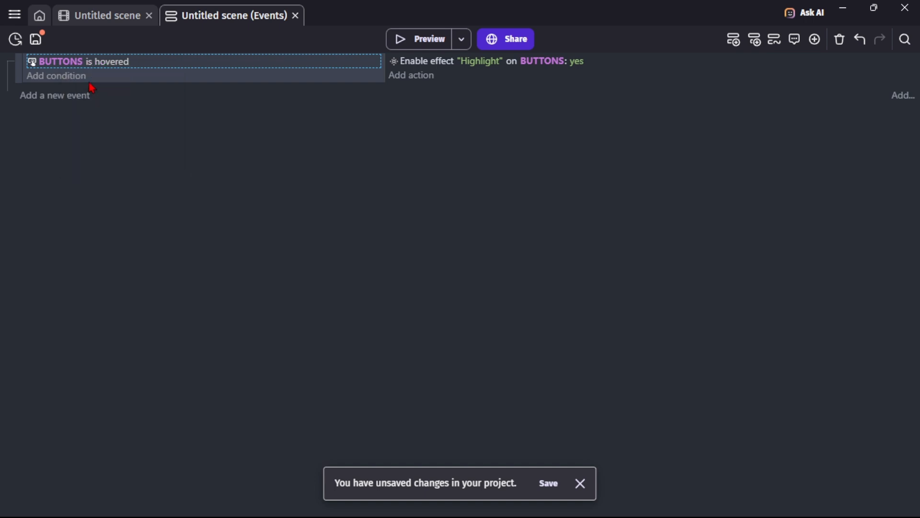
click(68, 104)
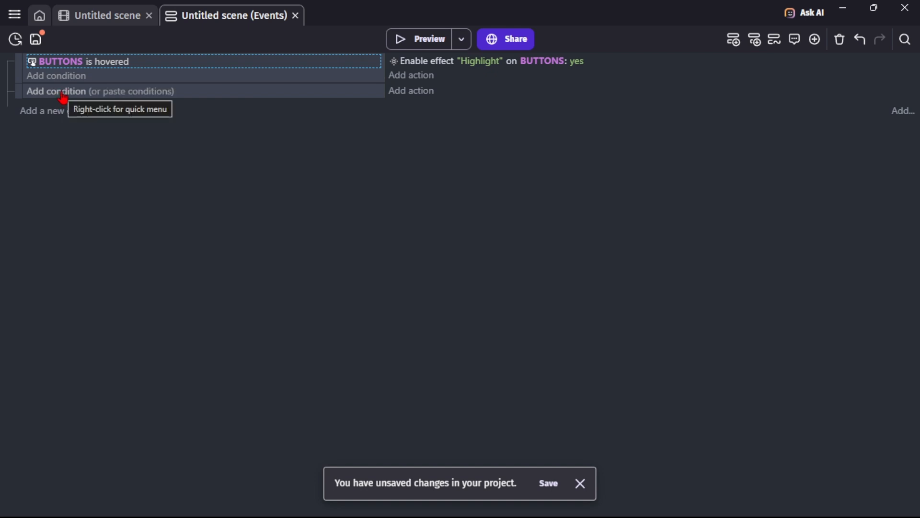
click(63, 92)
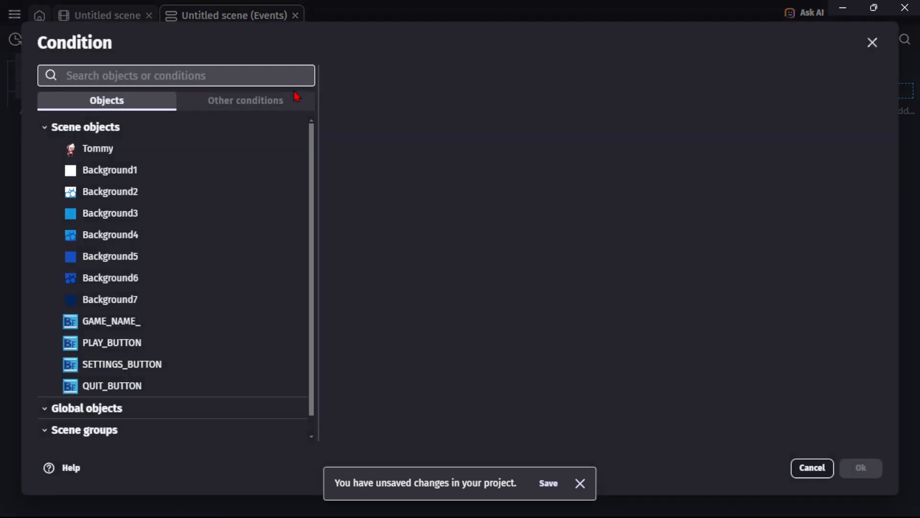
click(872, 43)
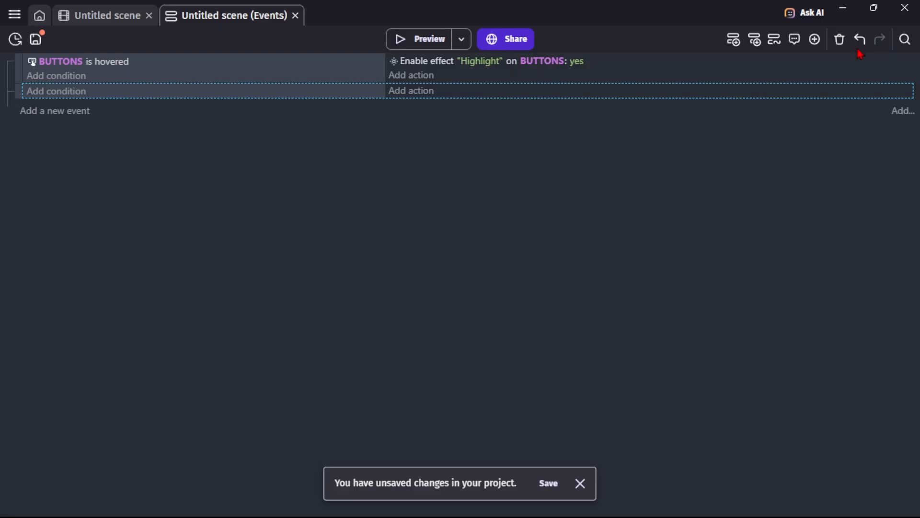
click(55, 93)
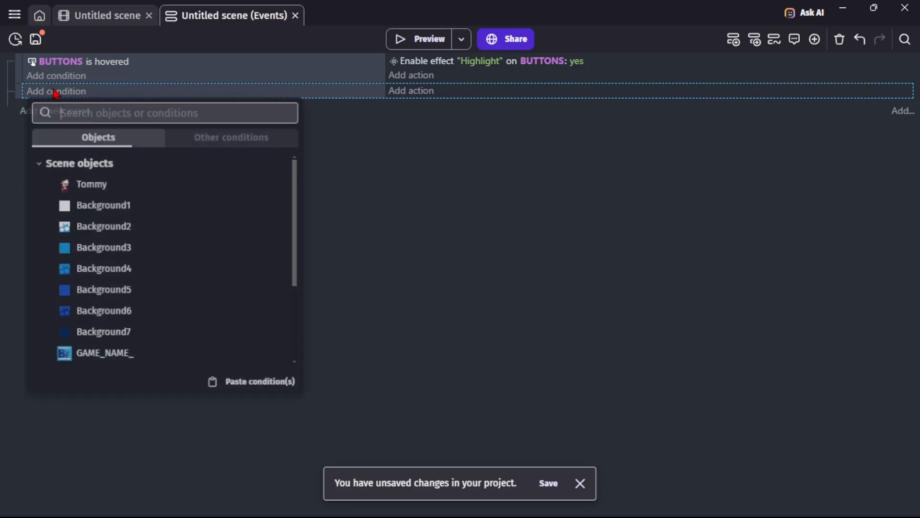
click(251, 395)
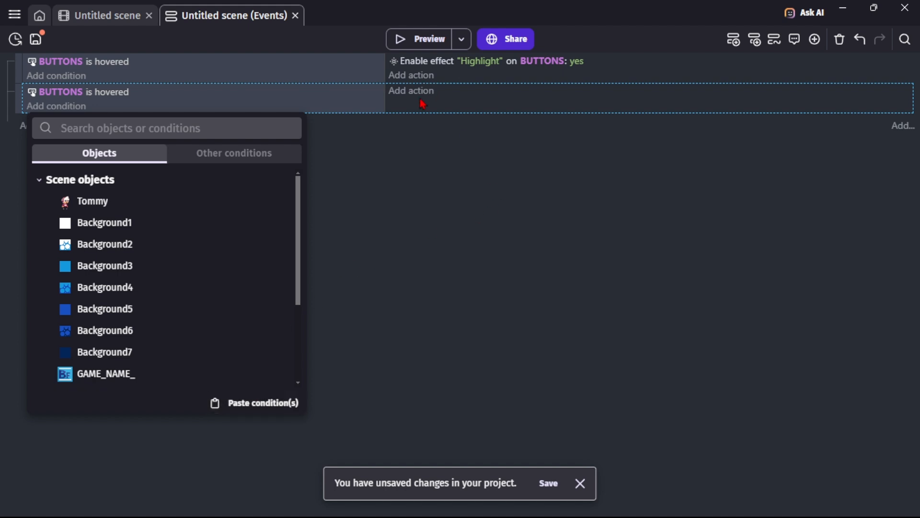
Copy the Enable effect Highlight action and paste it into the new event.
click(474, 65)
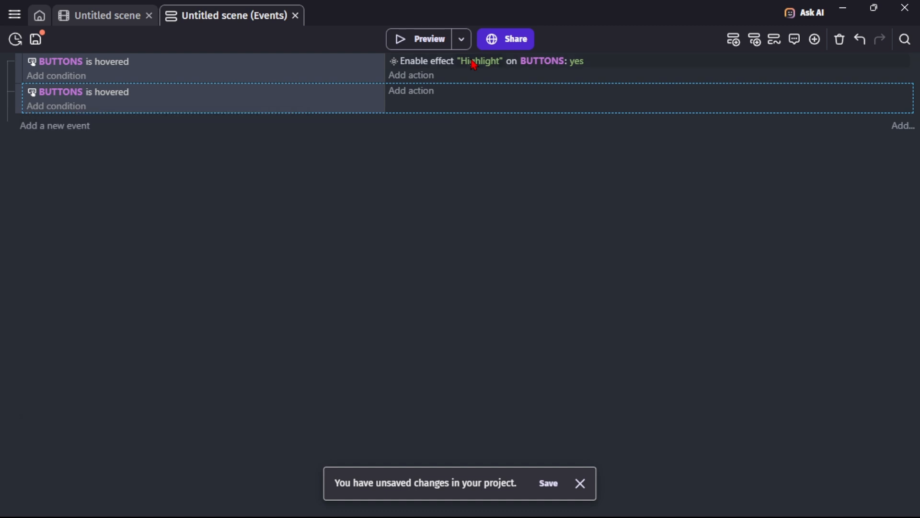
right_click(503, 68)
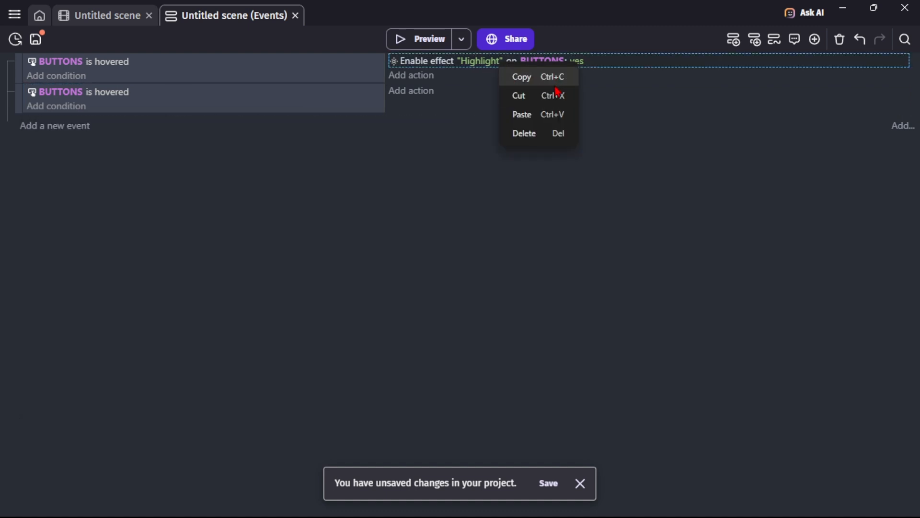
click(525, 78)
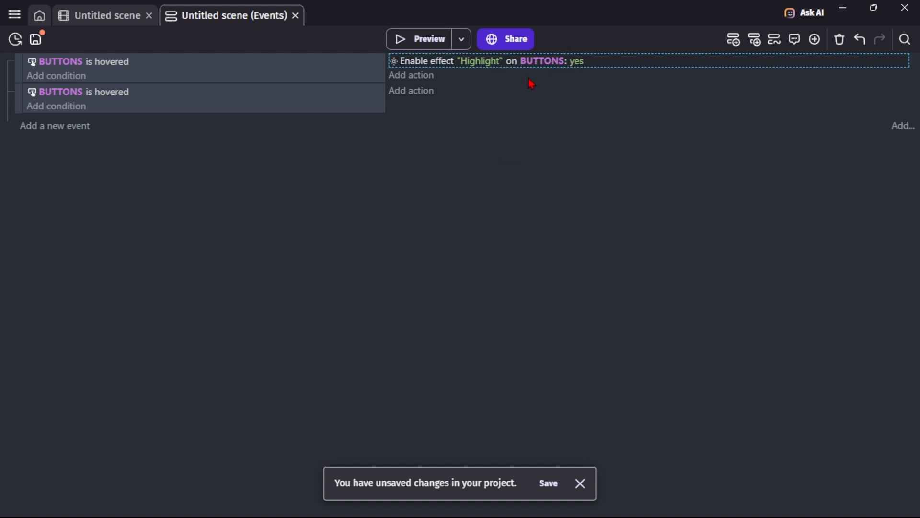
click(408, 93)
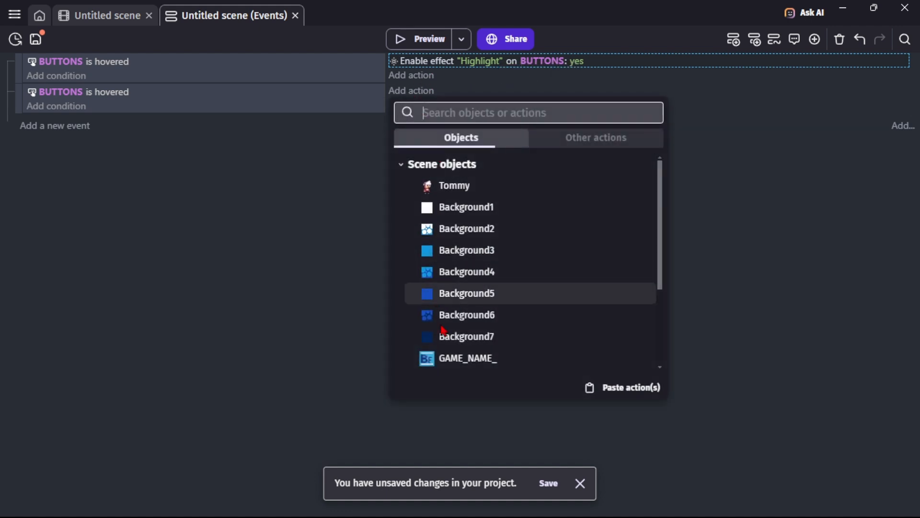
click(630, 392)
Invert the new event's BUTTONS is hovered condition.
click(312, 290)
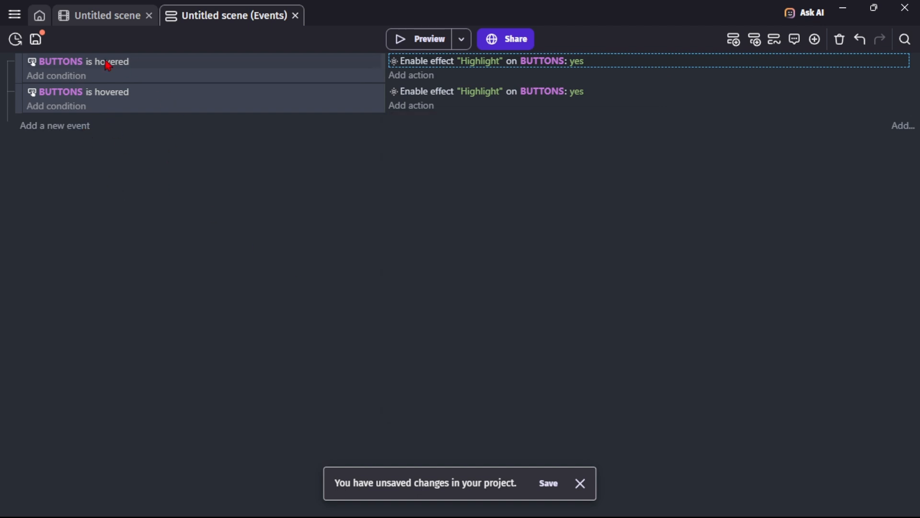
right_click(102, 96)
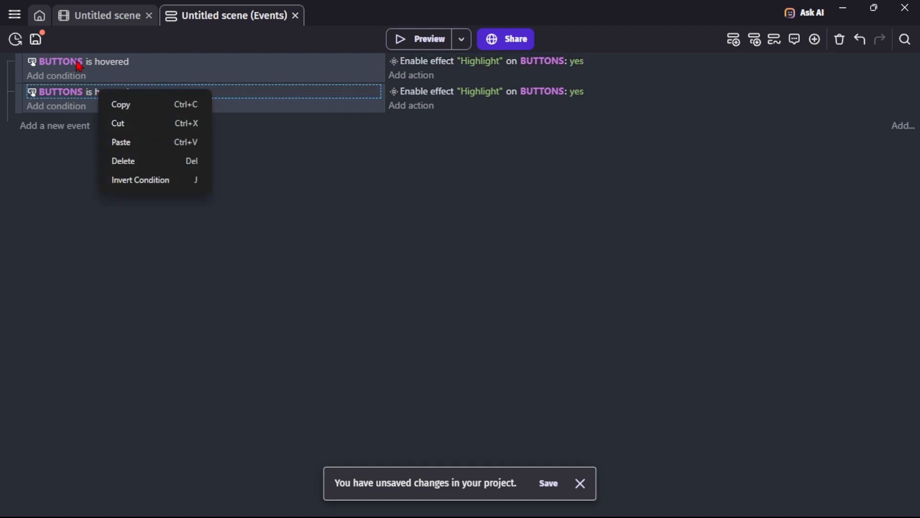
click(148, 183)
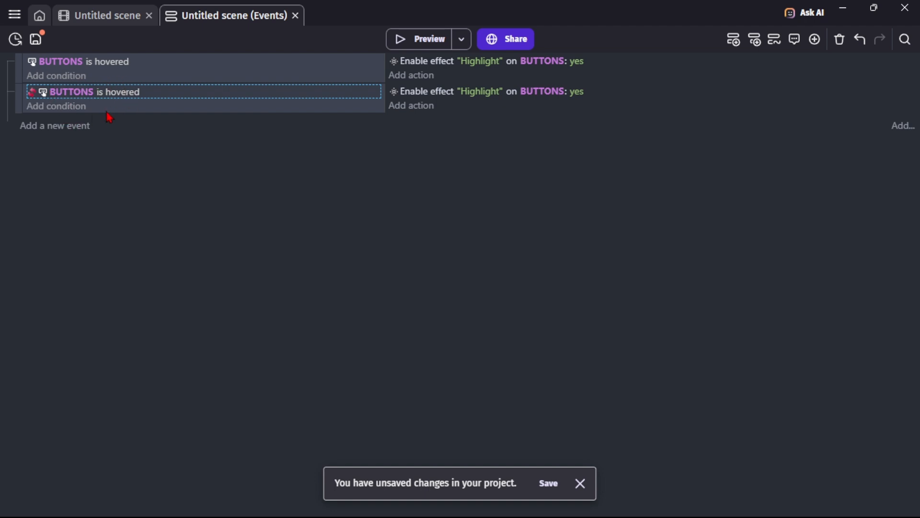
Set the new event's Highlight action to disable the effect instead of enabling it.
click(583, 98)
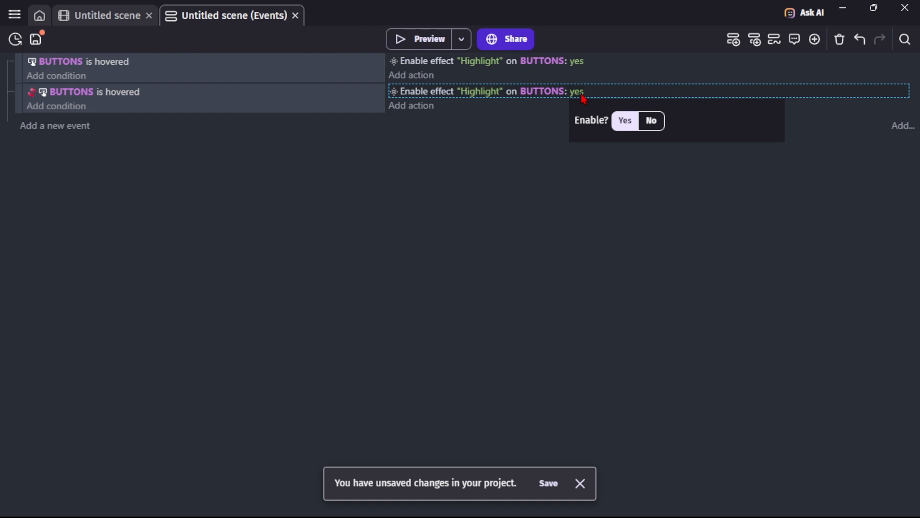
click(650, 126)
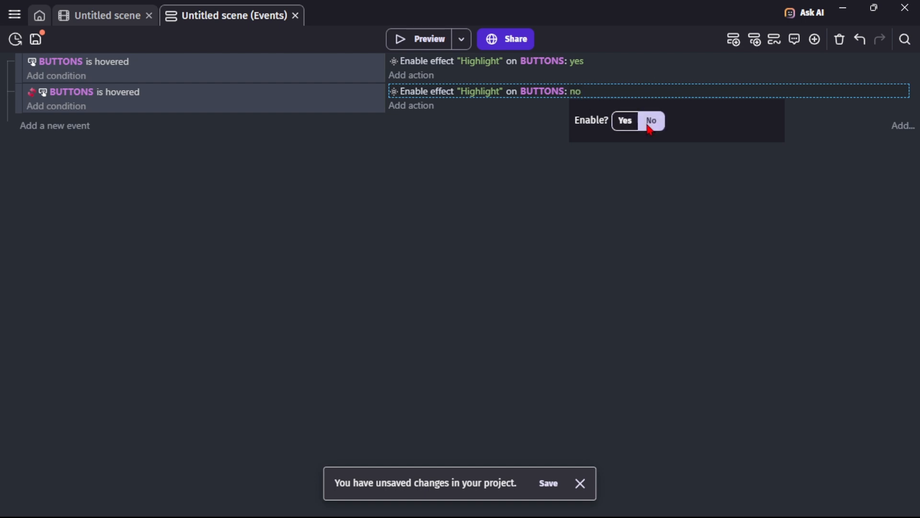
click(417, 198)
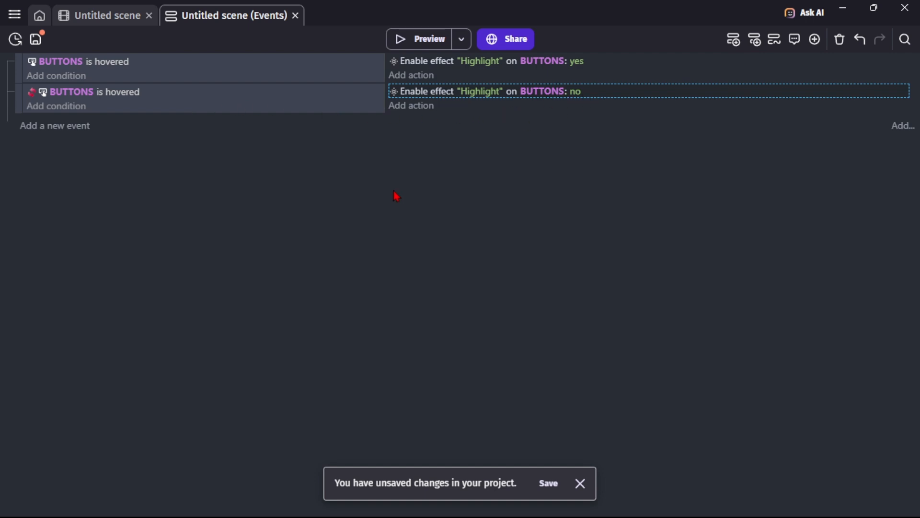
Run a preview to test the button hover highlights, then close it and return to the scene editor.
click(418, 42)
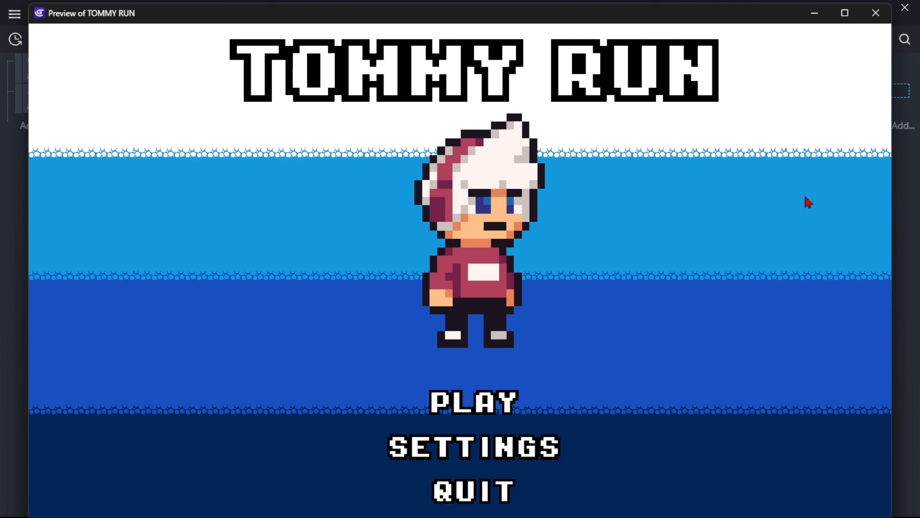
click(884, 16)
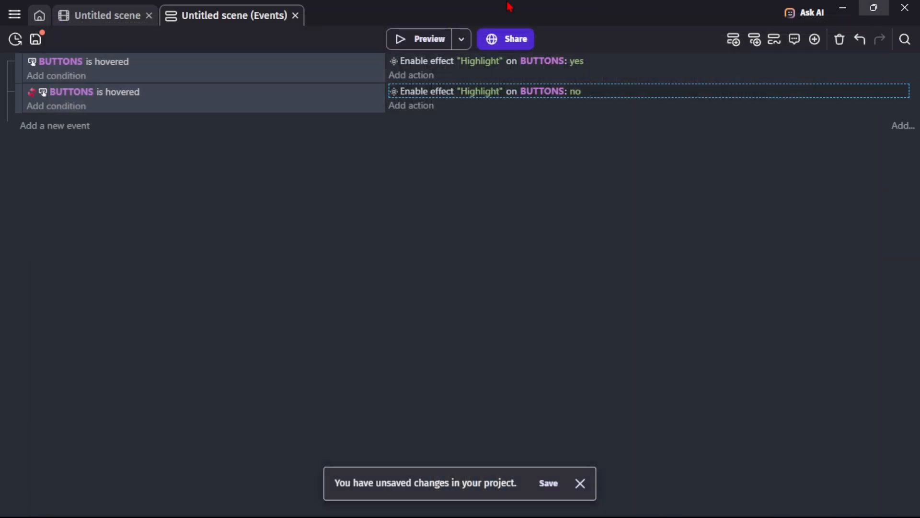
click(97, 18)
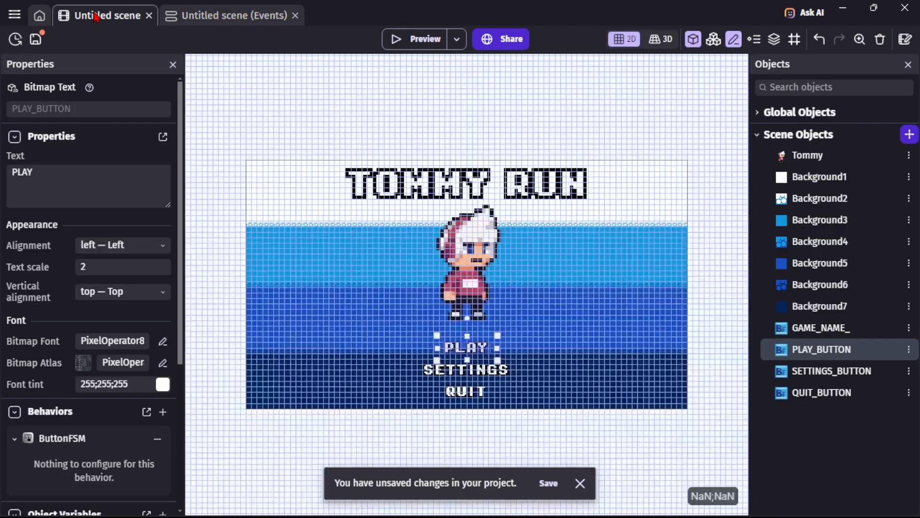